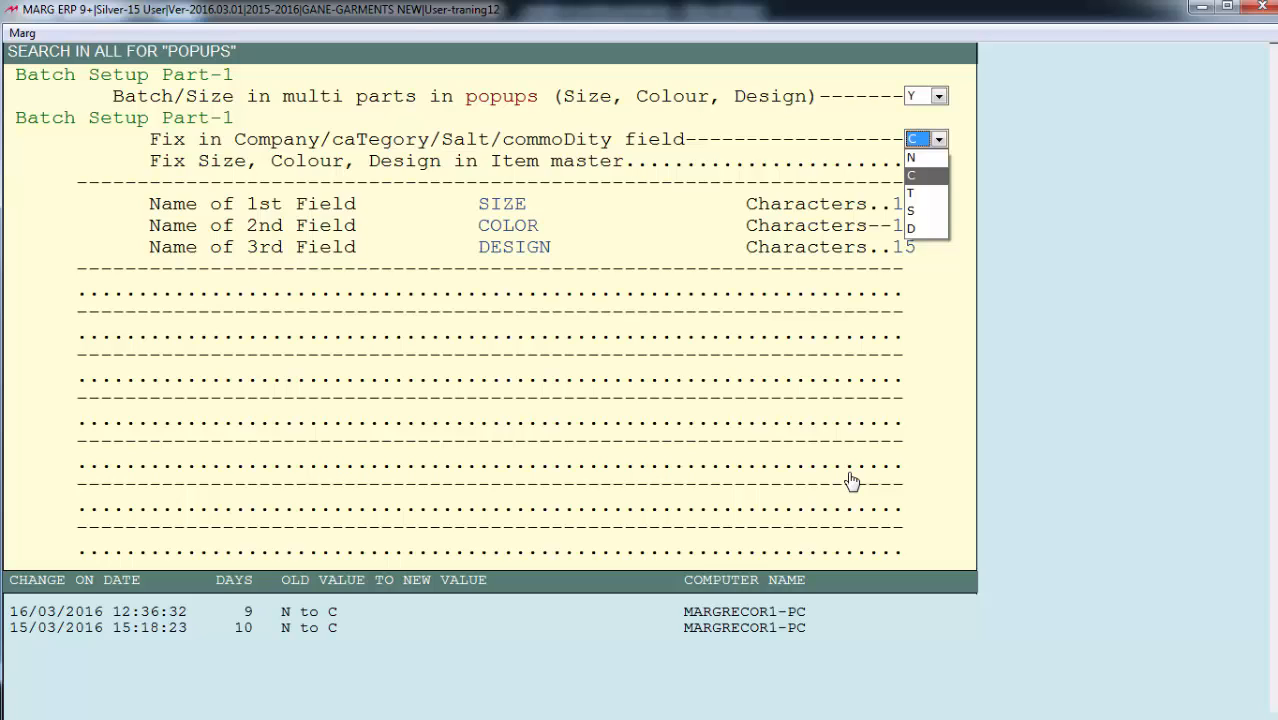
Step: Review the choices for fixing batches in the Company/Category/Salt/Commodity field and set the option to C
key(Down)
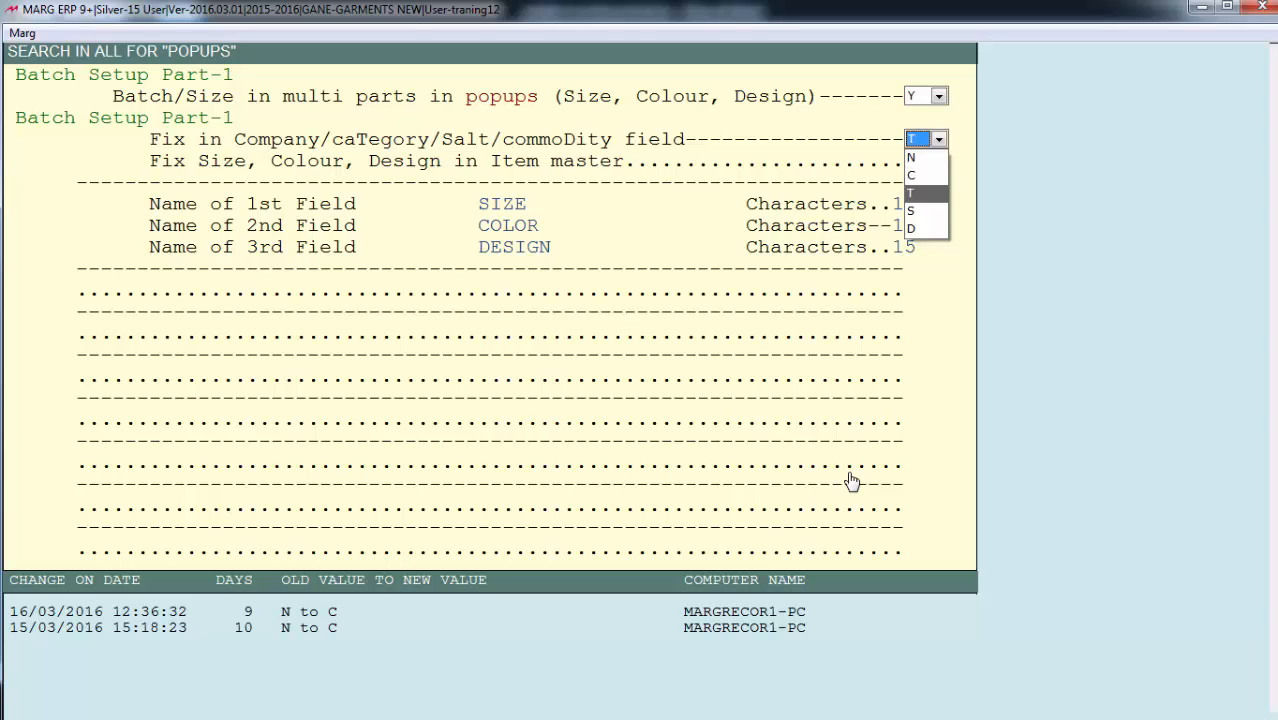
key(Down)
key(Down)
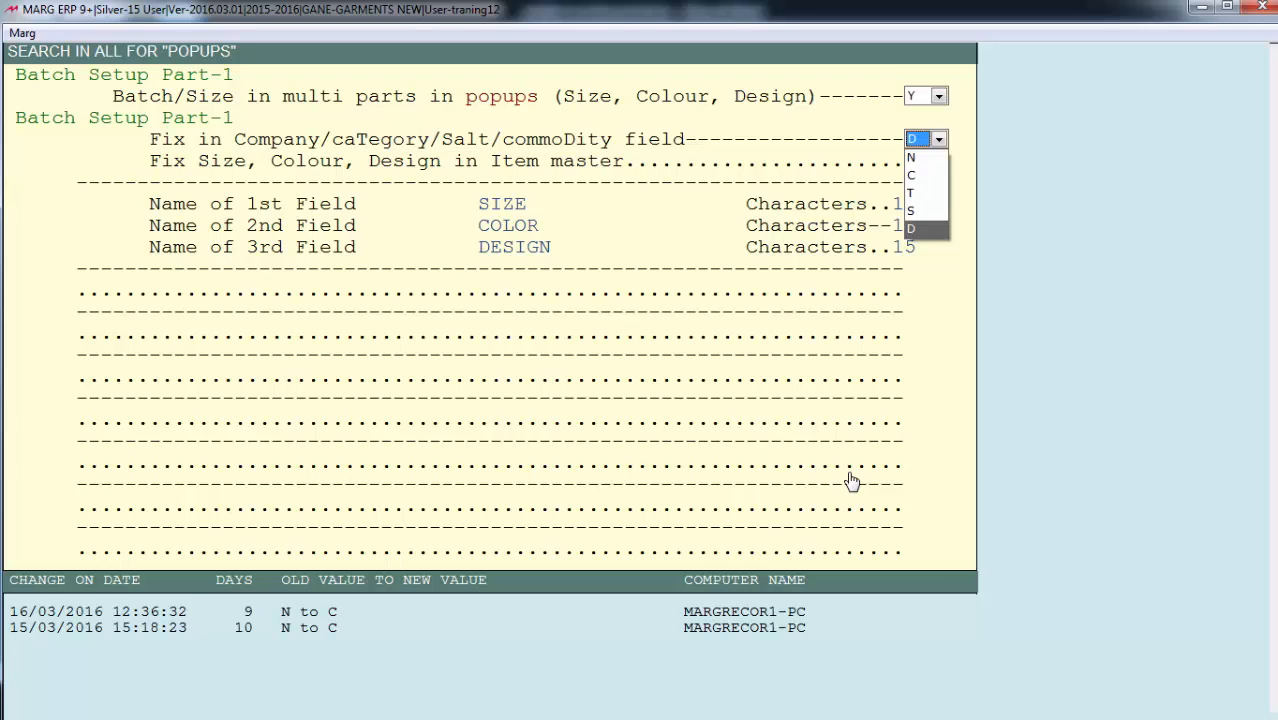
key(Up)
key(Up)
key(Up)
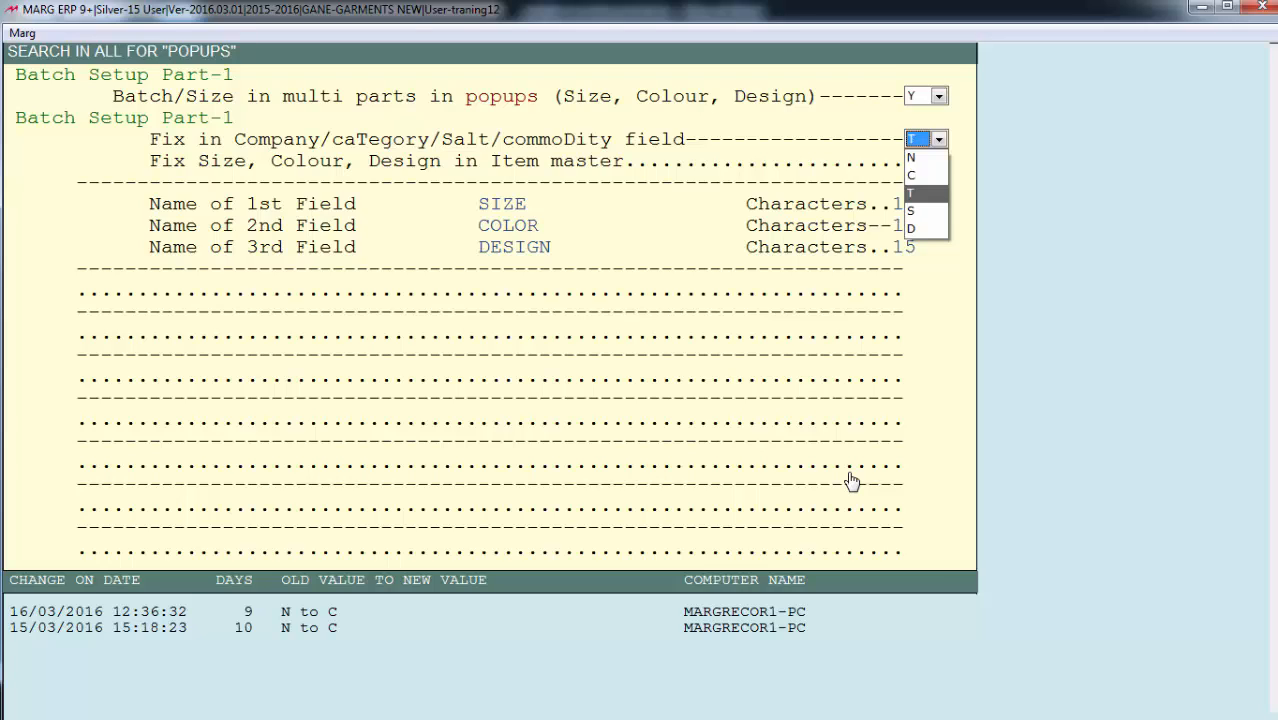
key(Return)
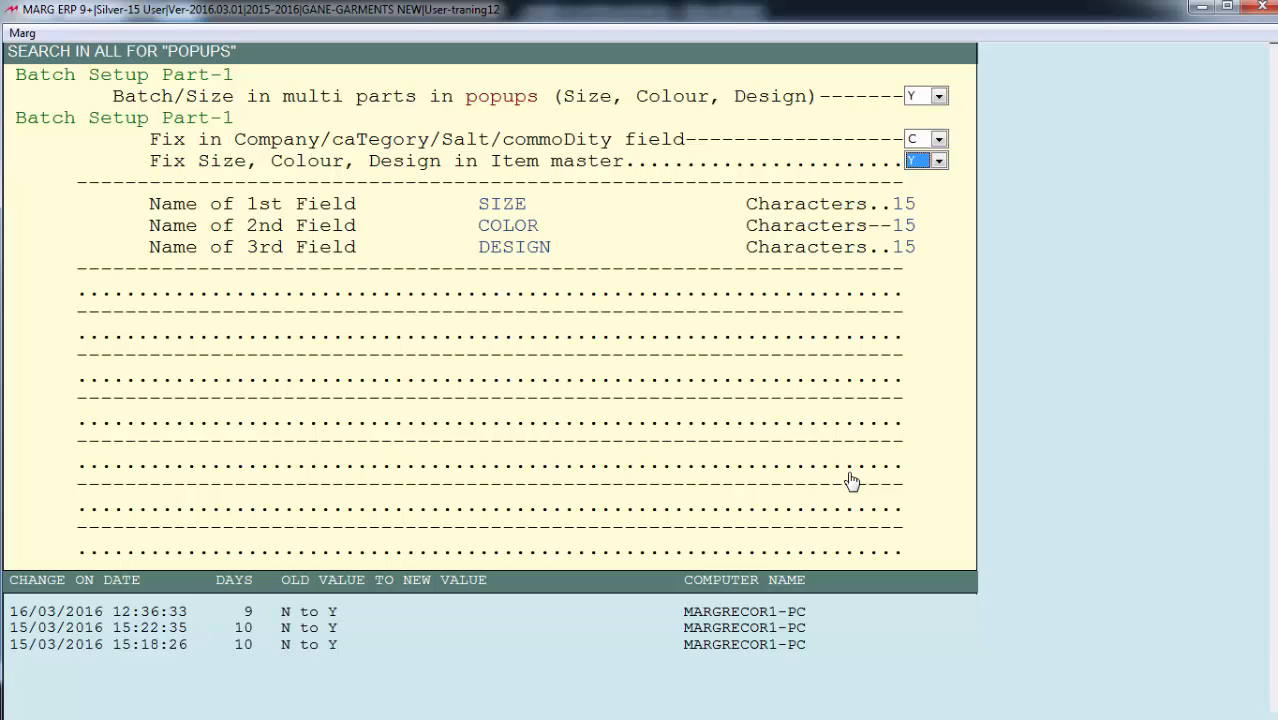
Step: Keep fixing of size, colour and design in the item master at Y and save the control room changes
key(alt+Down)
key(Escape)
key(Return)
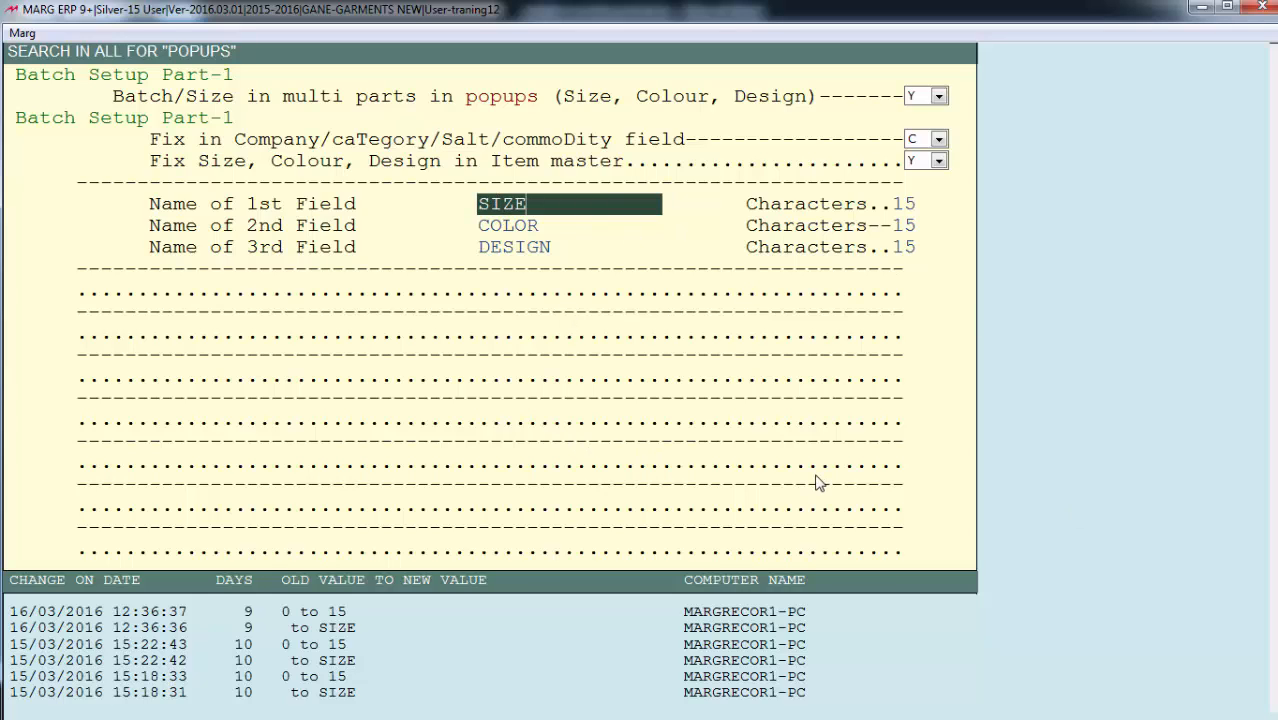
key(Escape)
key(Escape)
key(Right)
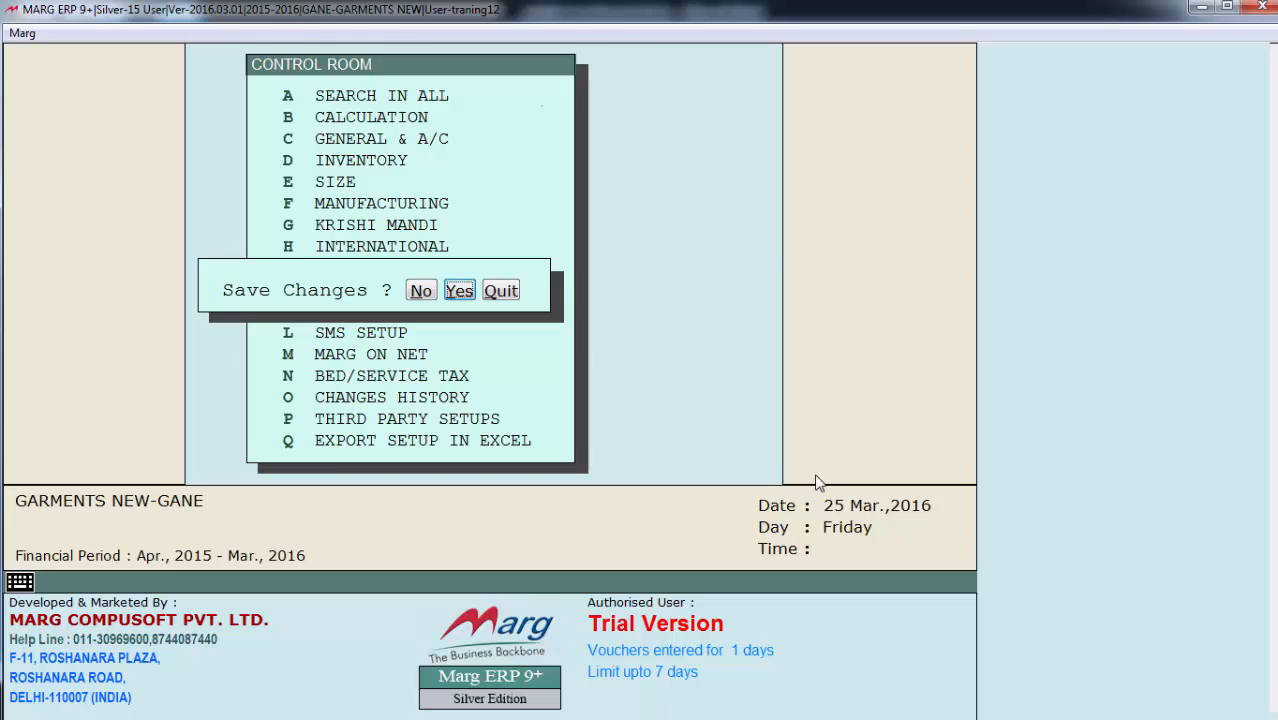
key(Return)
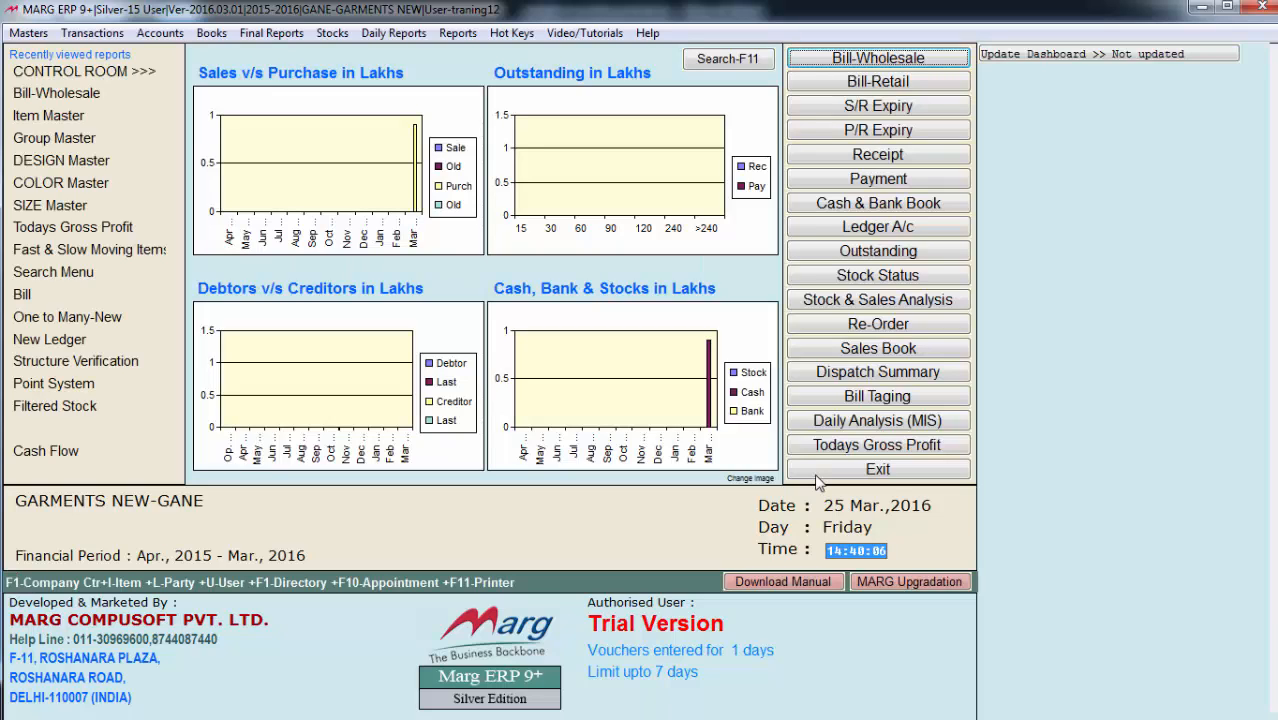
Step: Examine the available inventory masters, including the size, color and design masters
key(alt+m)
key(Down)
key(Down)
key(Right)
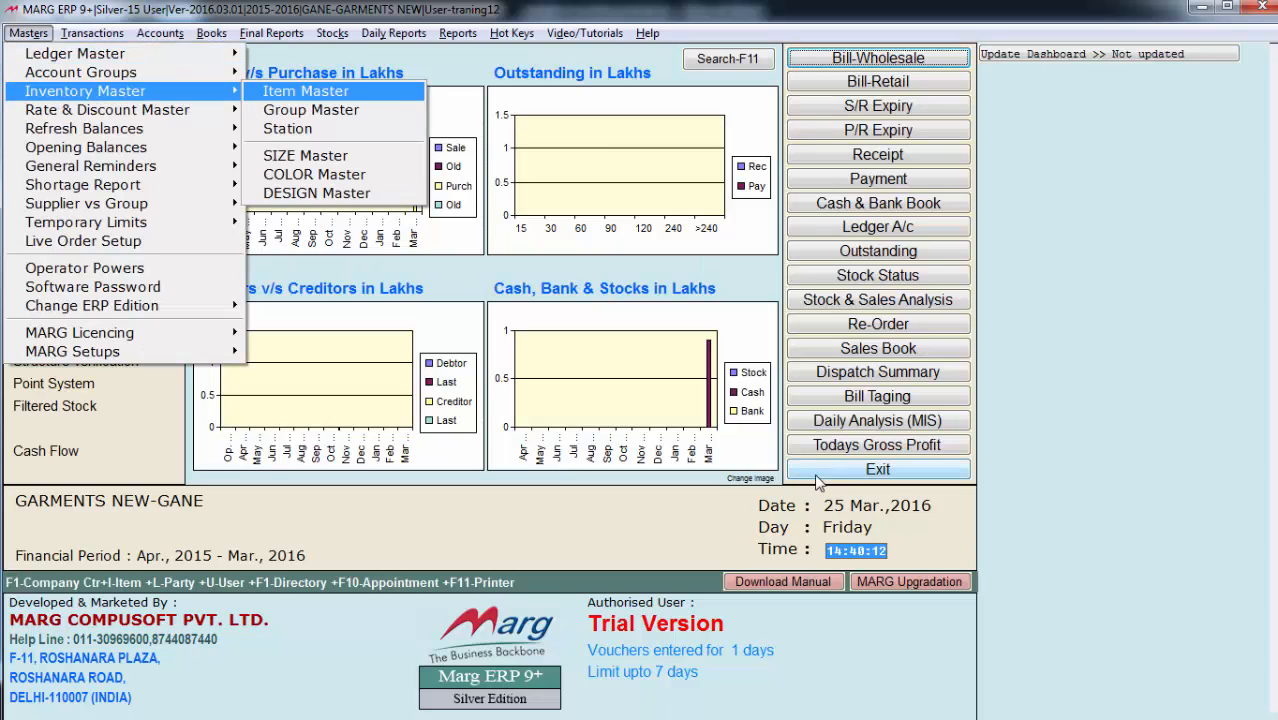
key(Down)
key(Down)
key(Down)
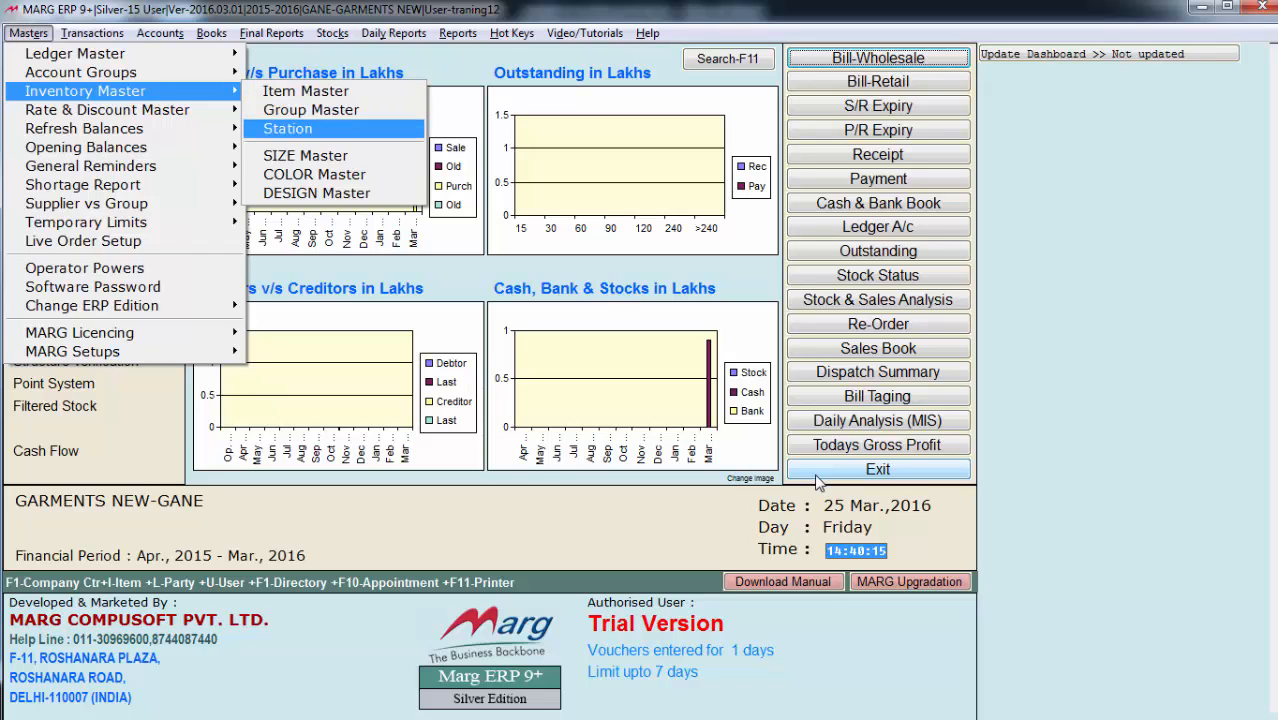
key(Down)
key(Down)
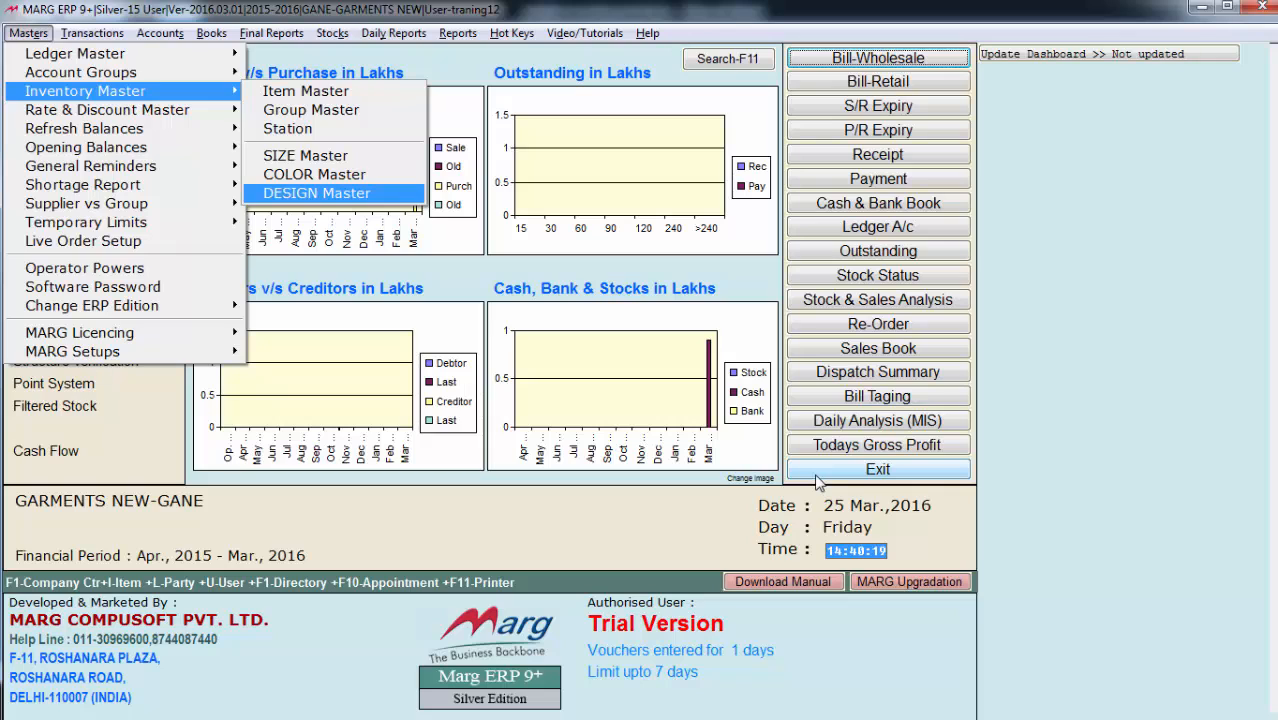
Step: Start a new product in the item master and name it SHIRT, with the unit PCS
key(Up)
key(Up)
key(Up)
key(Up)
key(Up)
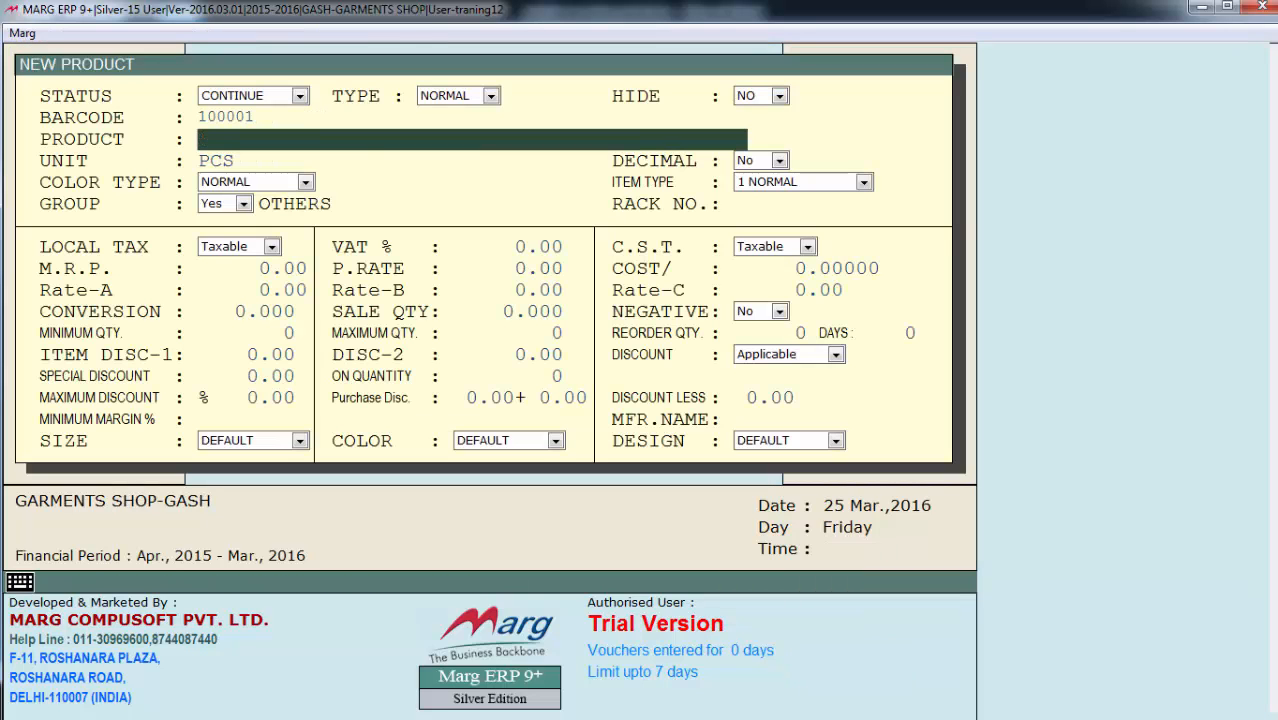
text(SHIRT)
key(Return)
key(Return)
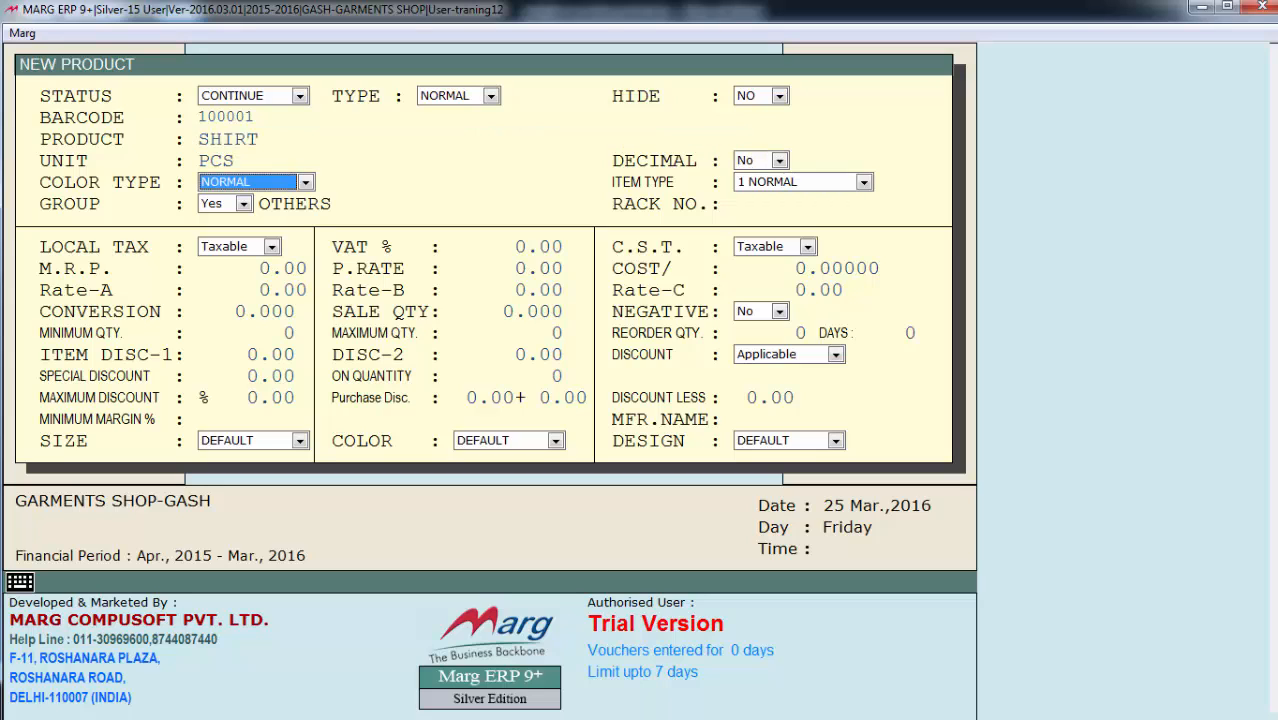
Step: Accept the default values in the remaining SHIRT fields, save the product and close the product form
key(Return)
key(Return)
key(Return)
key(Return)
key(Return)
key(Return)
key(Return)
key(Return)
key(Return)
key(Return)
key(Return)
key(Return)
key(Return)
key(Return)
key(Return)
key(Return)
key(Return)
key(Return)
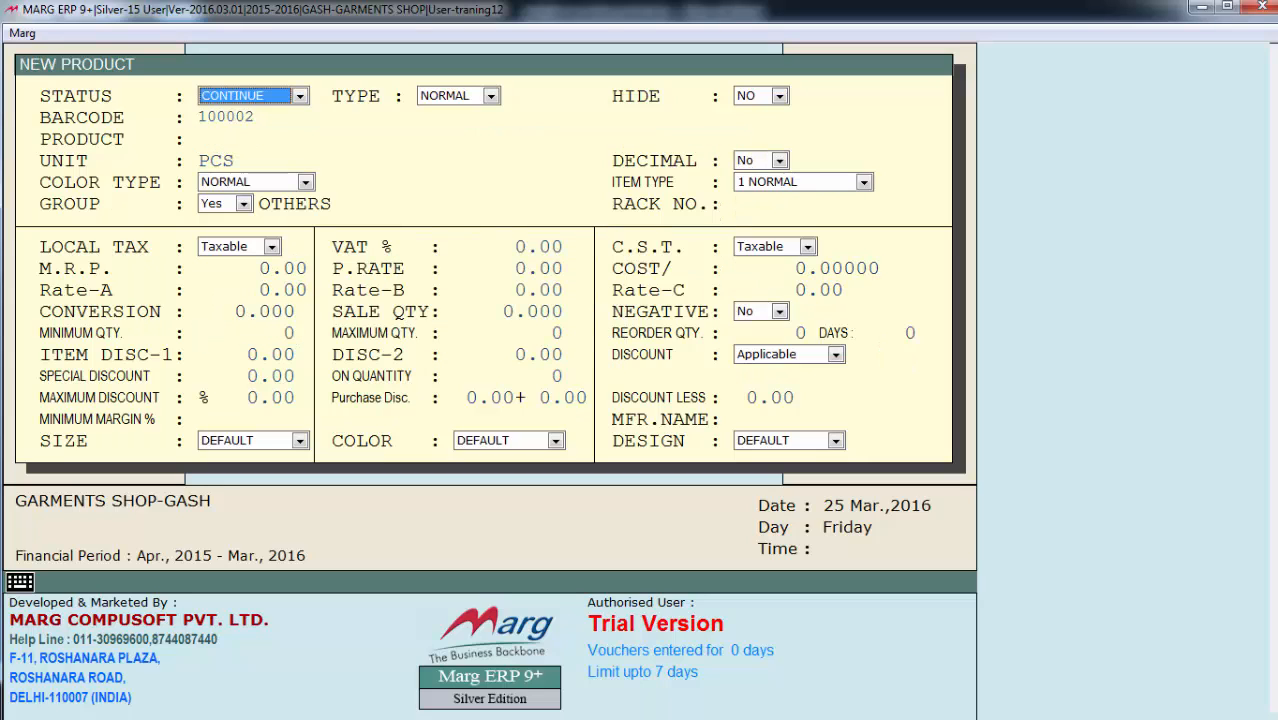
key(Escape)
key(Escape)
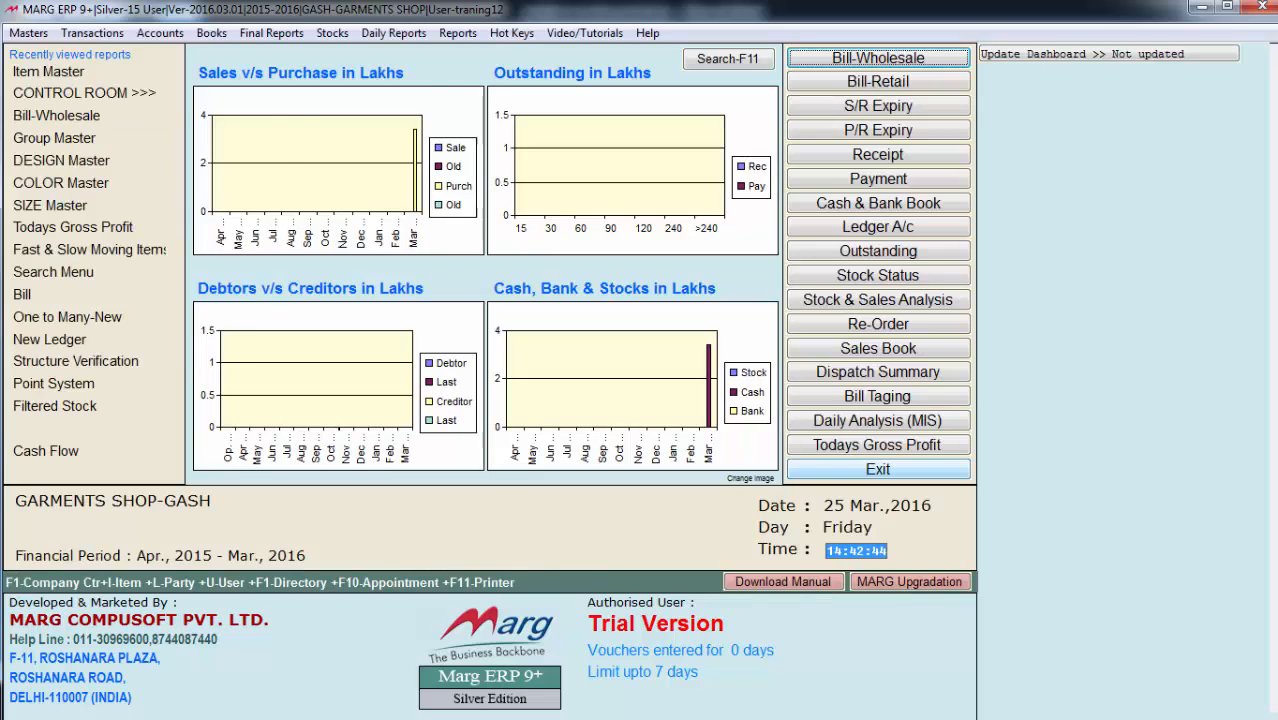
Step: Add a new size named SMALL with the code S in the size master
key(Down)
key(Down)
key(Down)
key(Return)
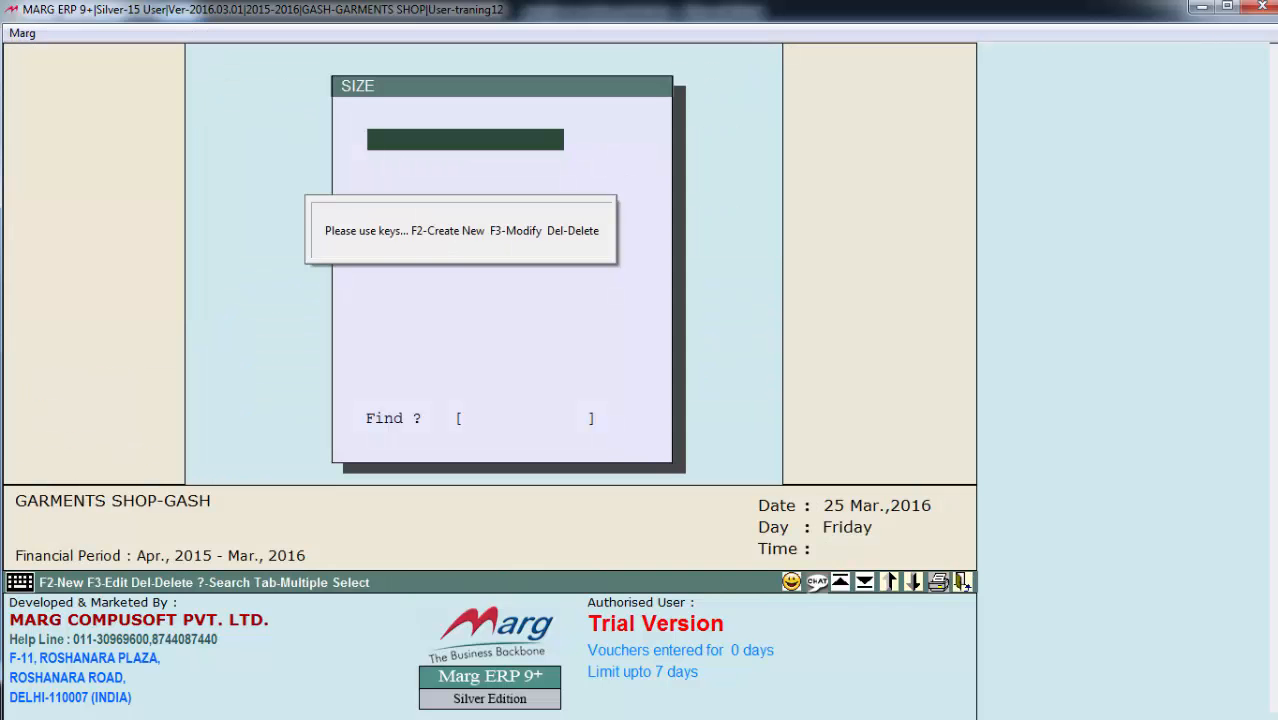
key(F2)
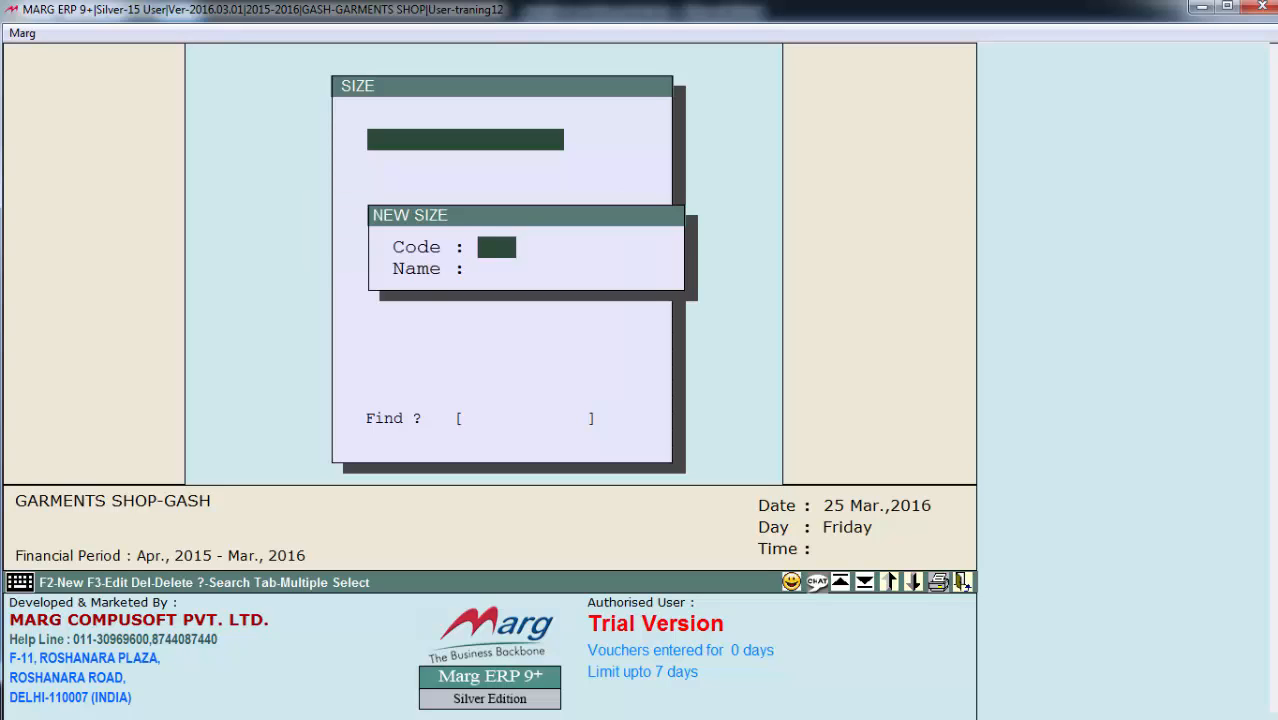
text(S)
key(Return)
text(SMALL)
key(Return)
Step: Add a new size named LARGE with the code L
text(L)
key(Return)
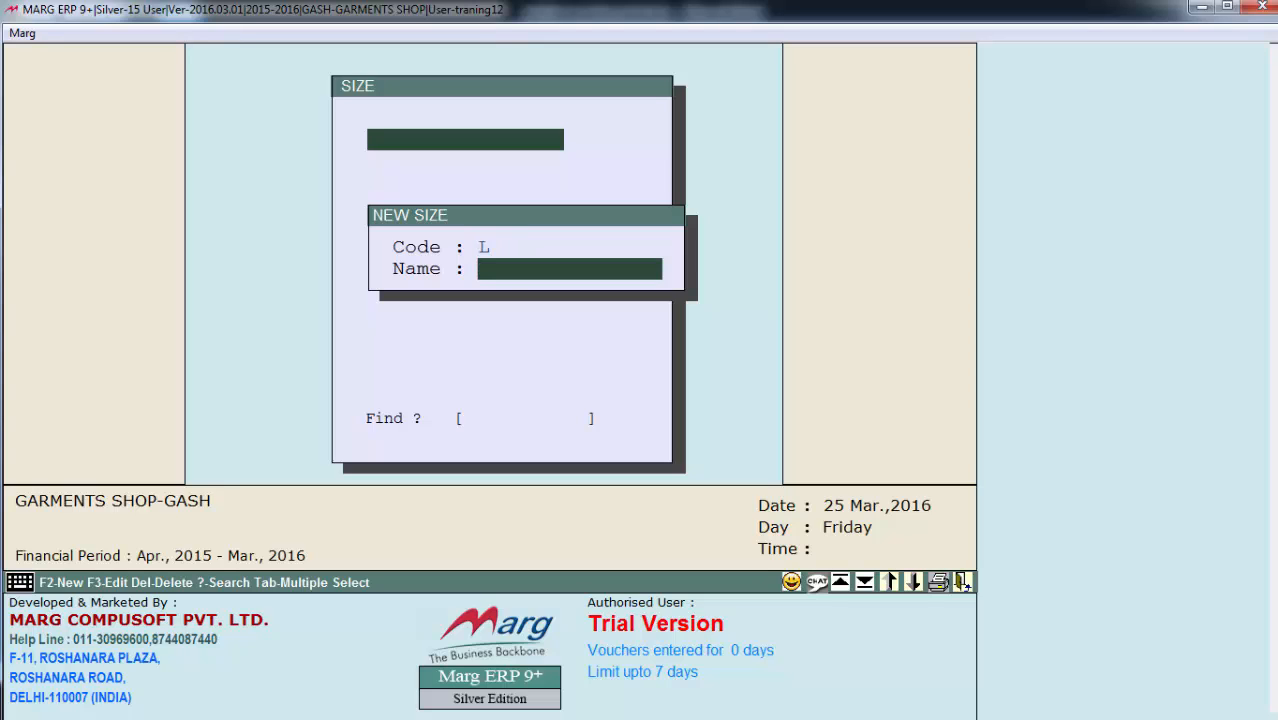
text(LARGE)
key(Return)
Step: Add a new size named MEDIUM with the code M and close the size list
text(M)
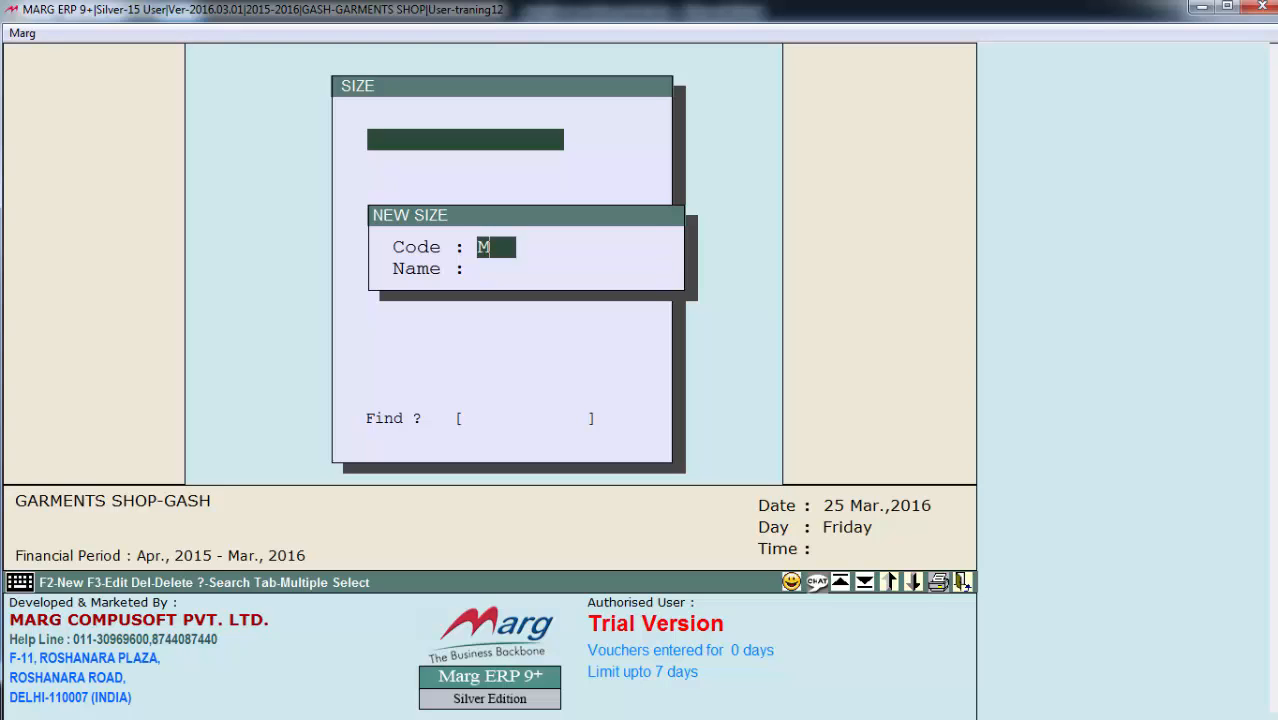
key(Return)
text(MEDI)
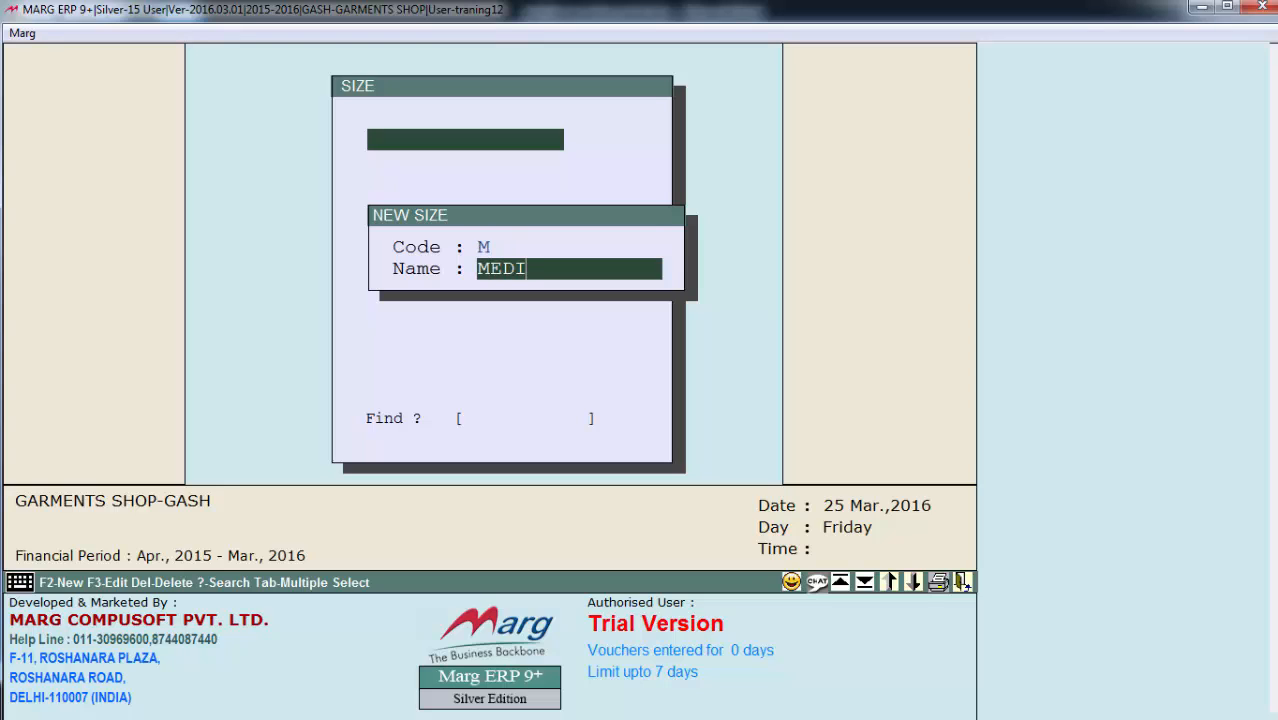
text(UM)
key(Return)
key(Escape)
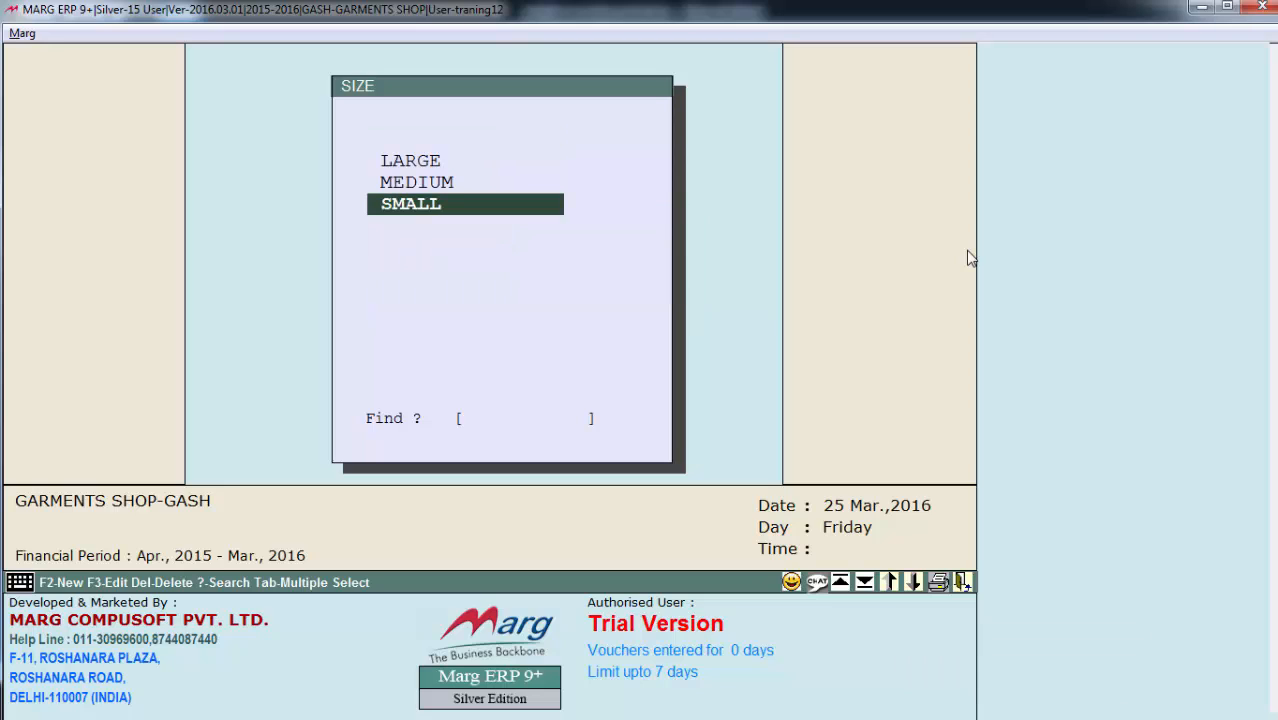
key(Up)
key(Up)
key(F2)
key(Escape)
key(Escape)
Step: Add a new color named BLUE with the code B in the color master
key(Up)
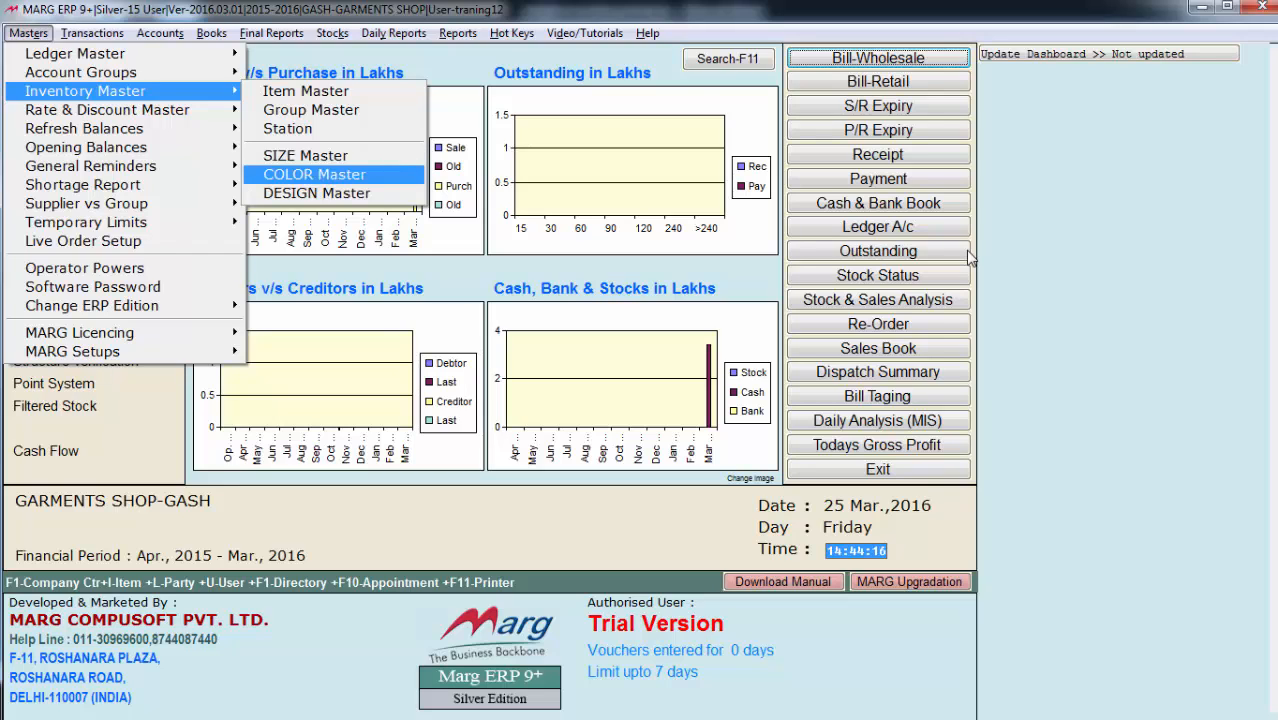
key(Return)
key(F2)
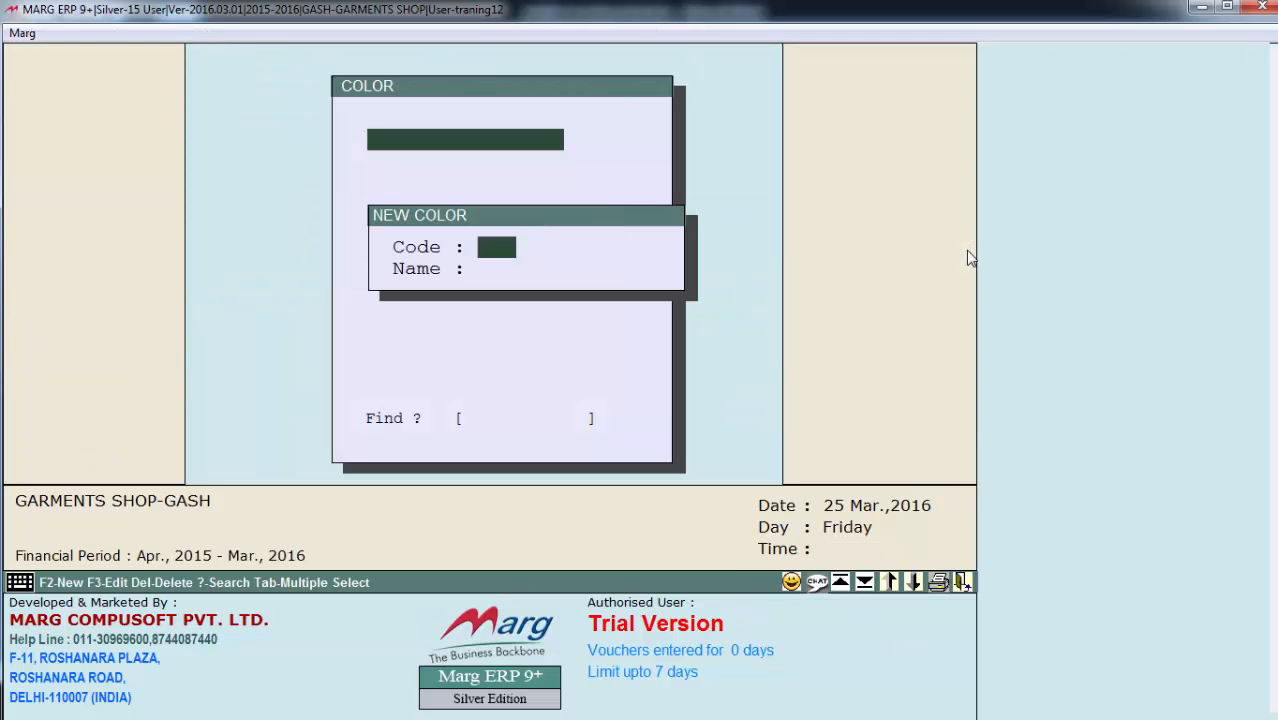
text(B)
key(Return)
text(BLUE)
key(Return)
Step: Add a new color named RED with the code R and enter the code G for another color
text(R)
key(Return)
text(ED)
key(Return)
text(G)
key(Return)
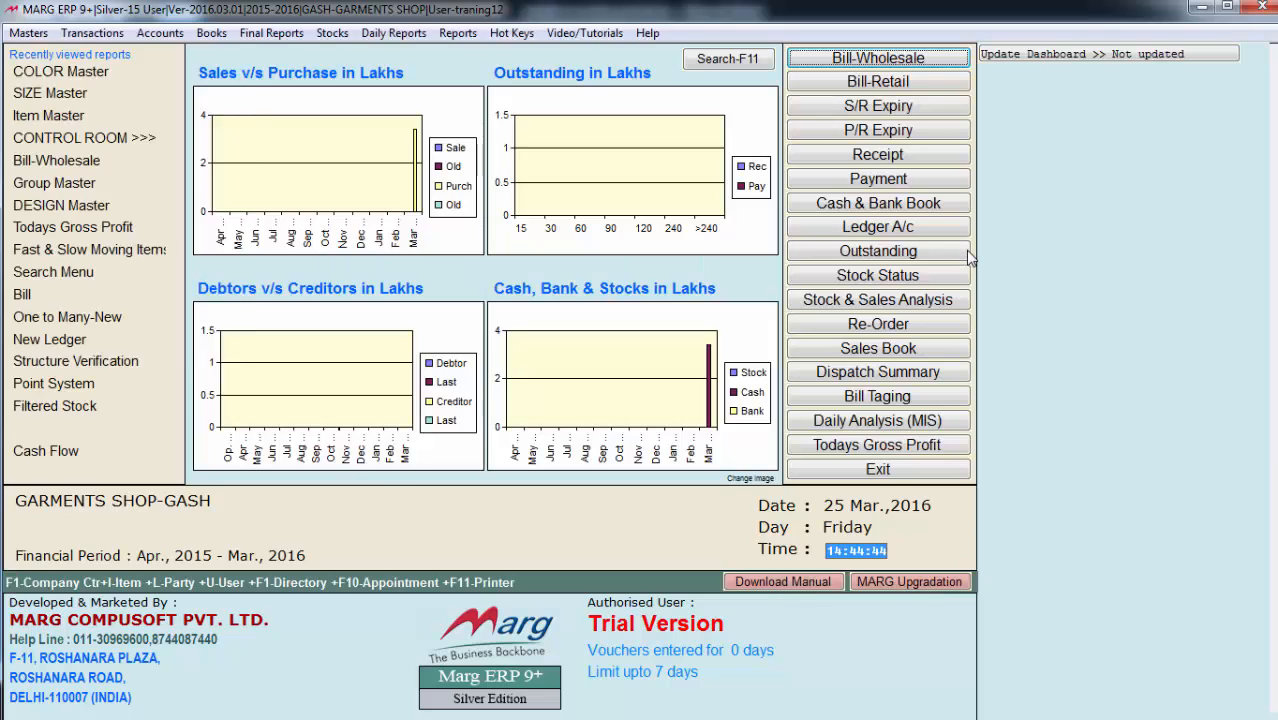
Step: Add a new design named PARTY WEAR with the code P in the design master
key(alt+m)
key(Down)
key(Down)
key(Down)
key(Up)
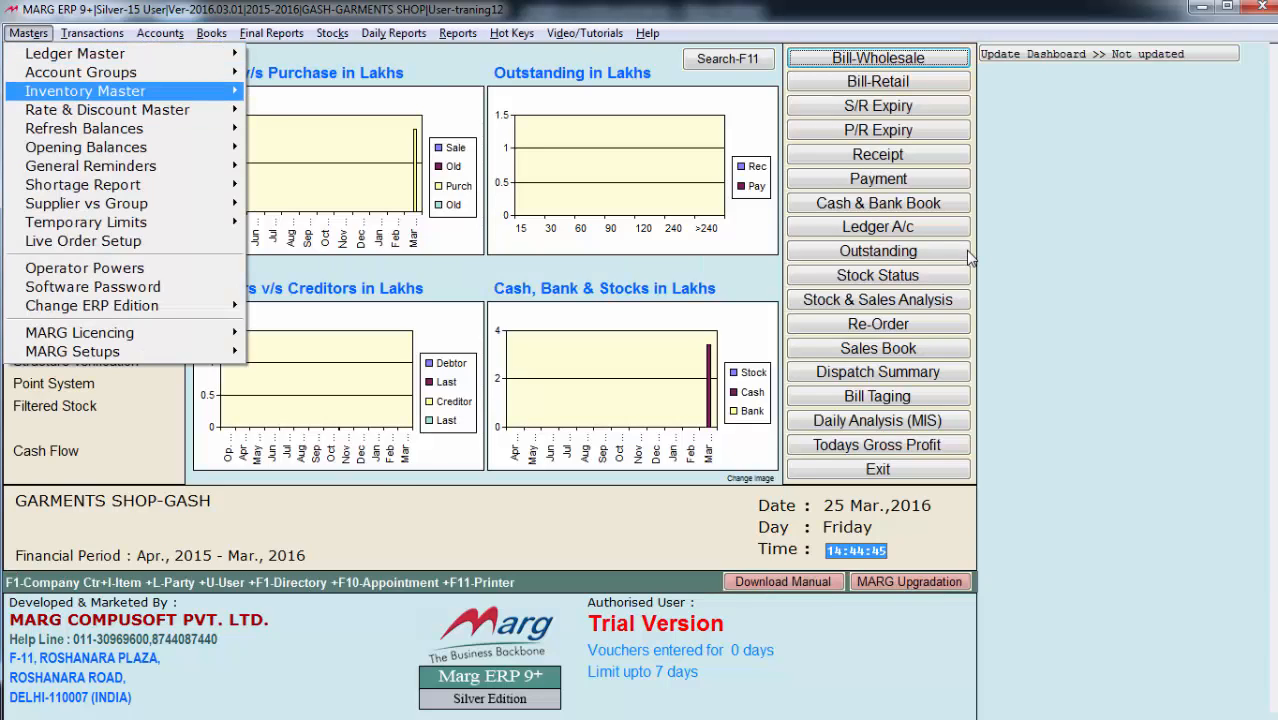
key(Right)
key(Up)
key(Return)
key(F2)
text(P)
key(Return)
text(PAR)
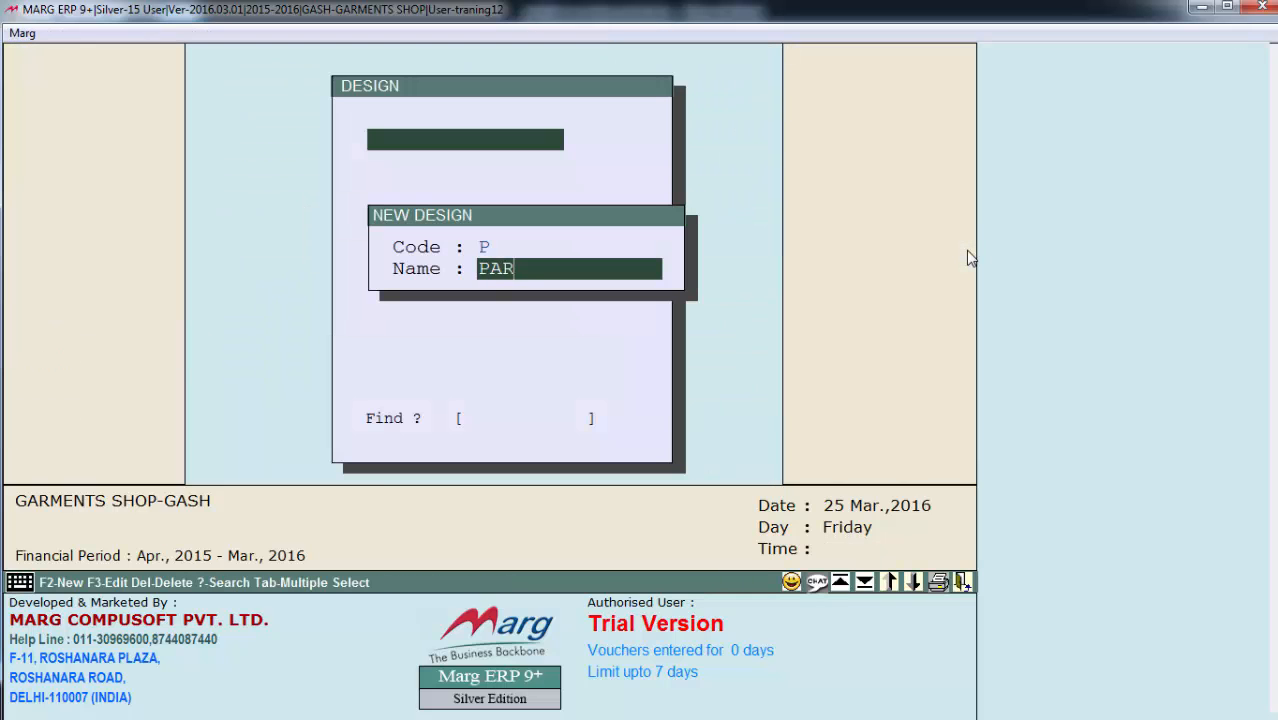
text(TY WEAR)
key(Return)
Step: Add the designs FORMAL with the code F and CASUAL WEAR with the code C, and close the design list
text(F)
key(Return)
text(FORMAL)
key(Return)
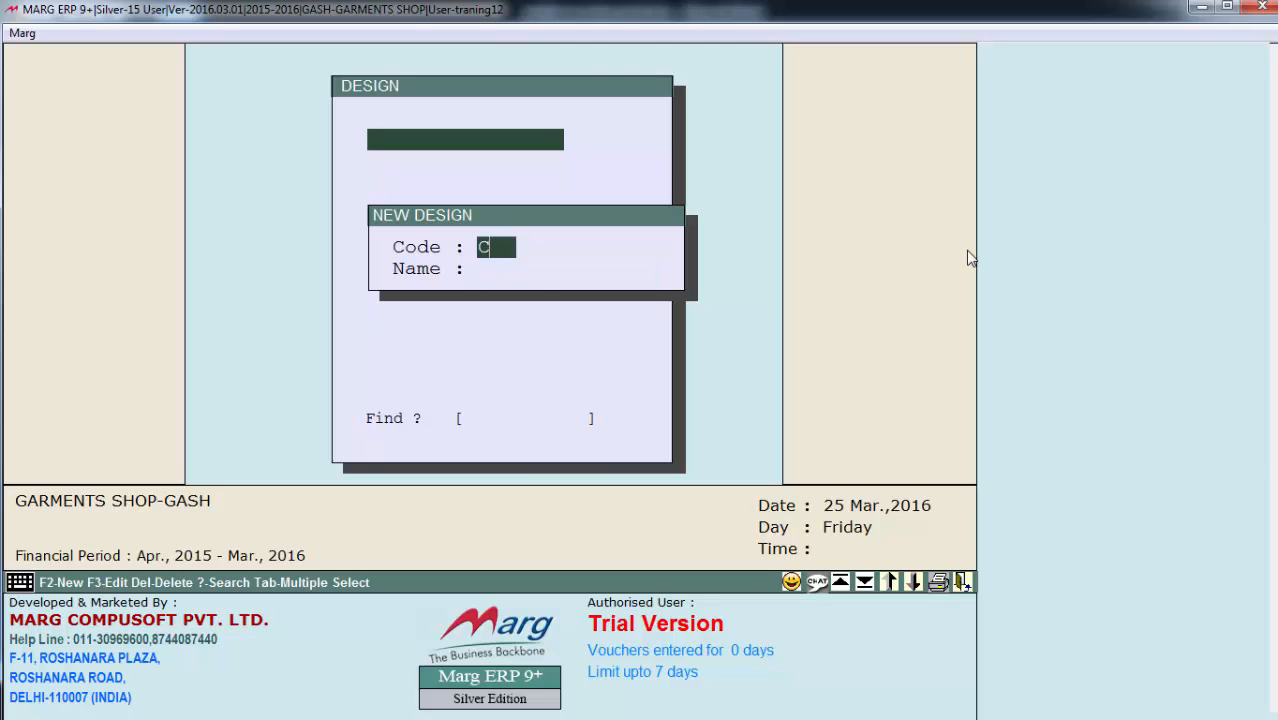
text(C)
key(Return)
text(CASUAL WEAR)
key(Return)
key(Escape)
key(Escape)
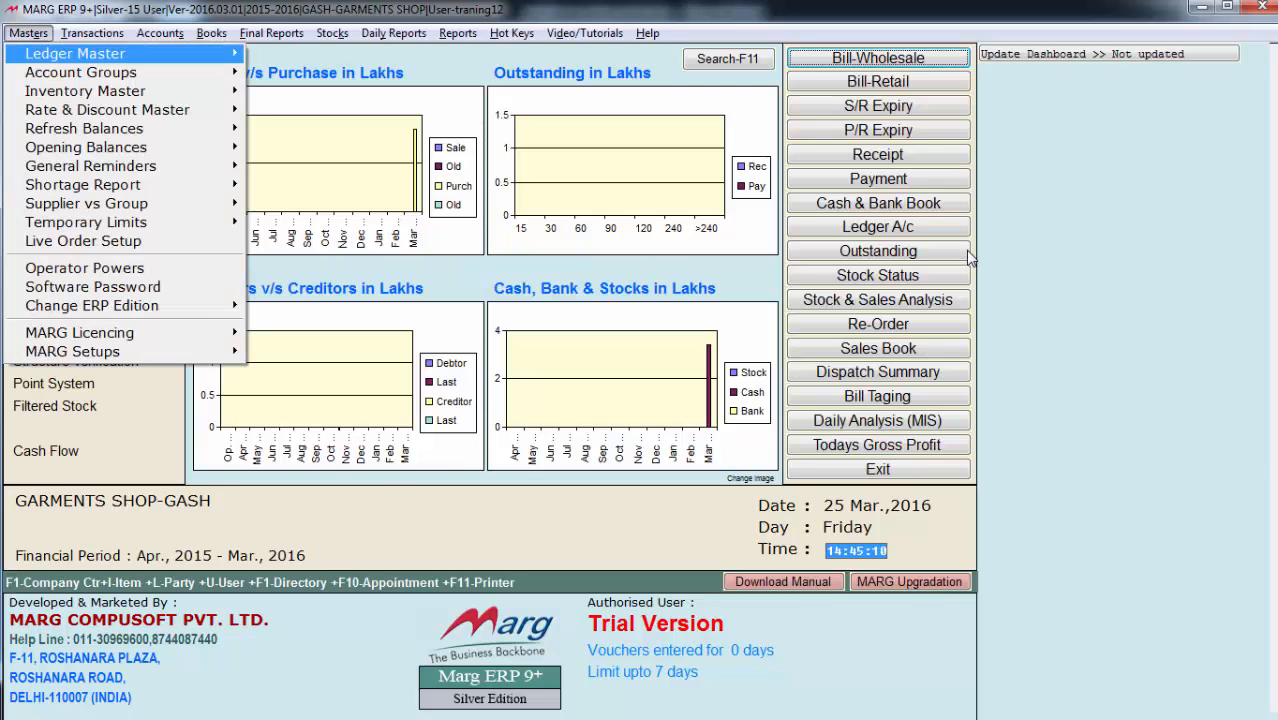
Step: Create the item group PETER ENGLAND in the group master with default settings and save it
key(Down)
key(Down)
key(Right)
key(Down)
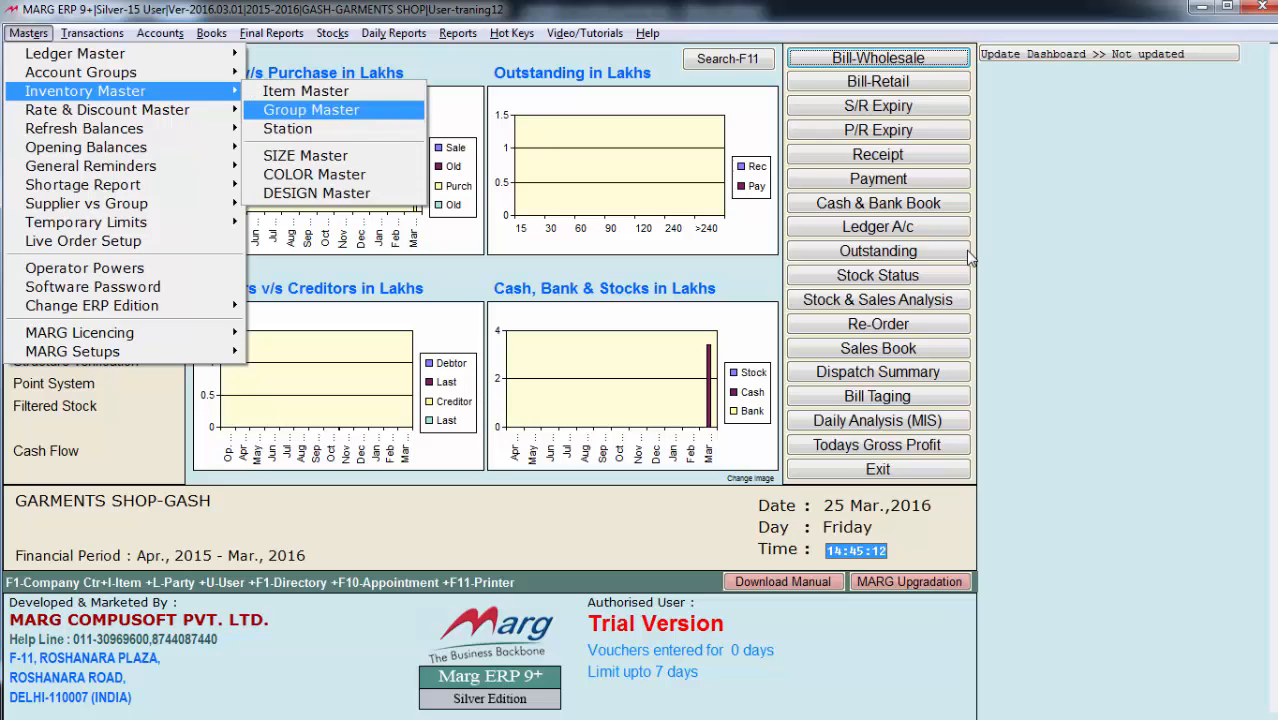
key(Return)
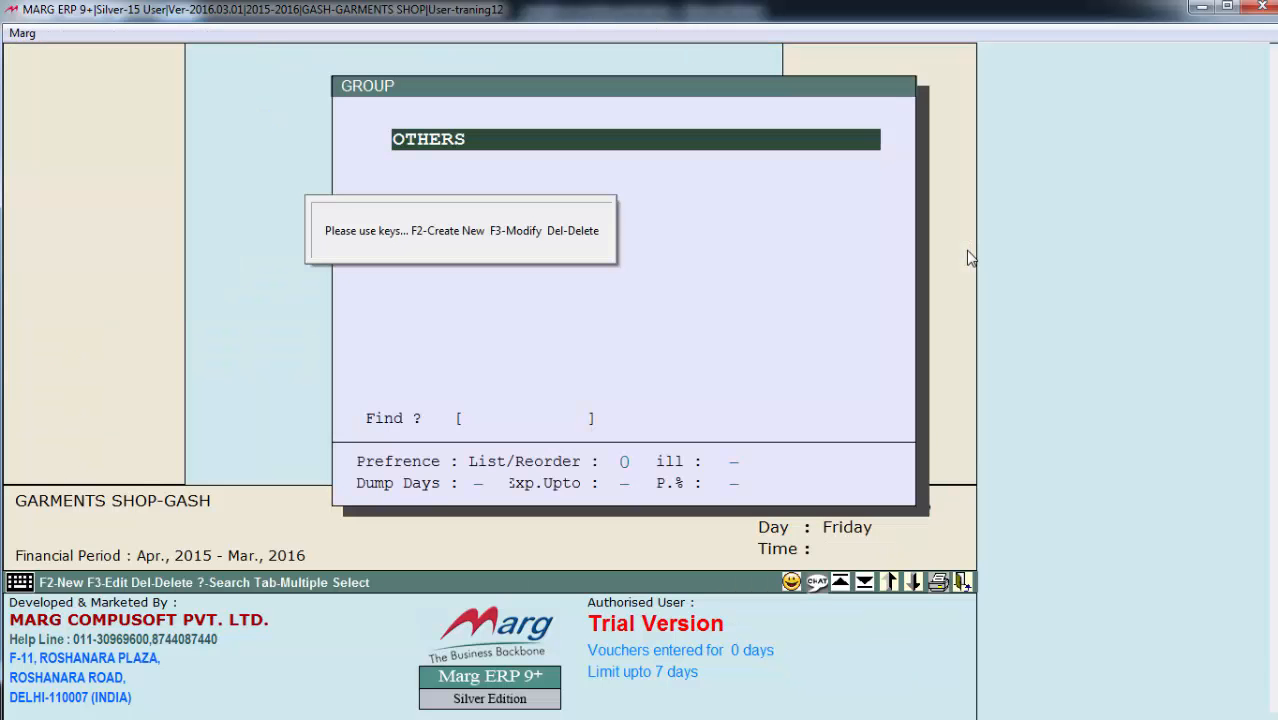
key(F2)
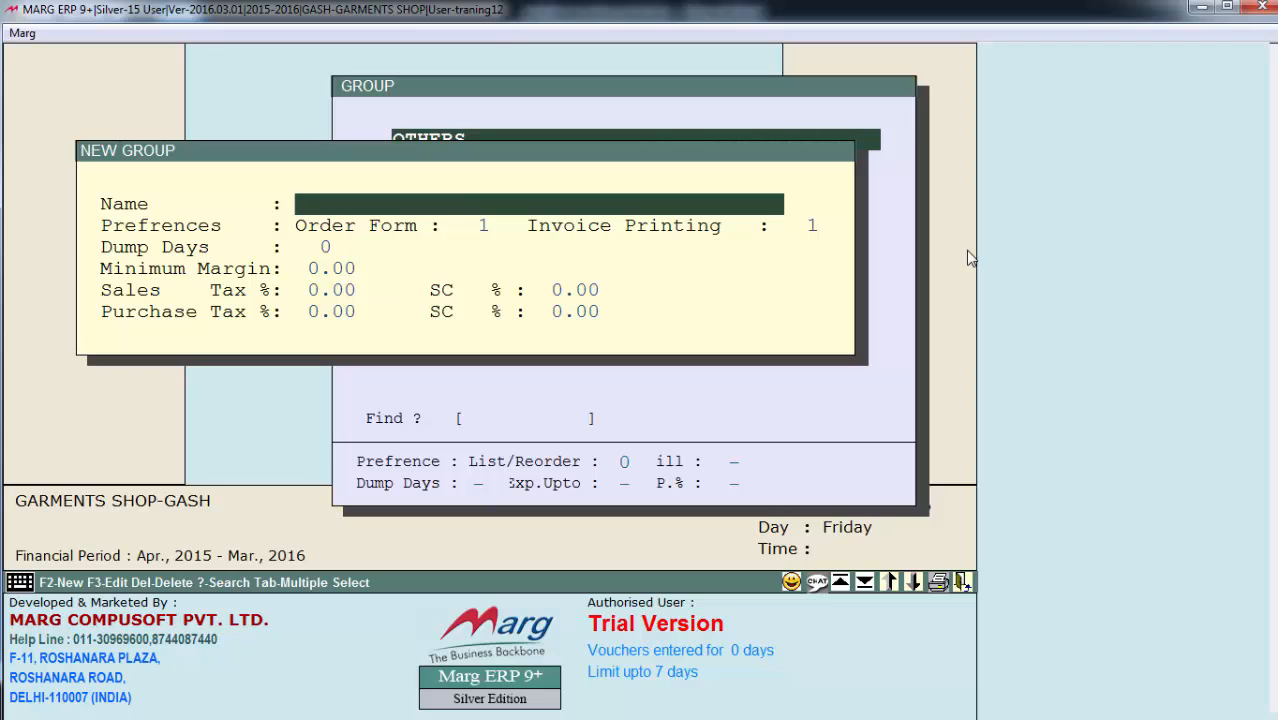
text(PETER ENGLAND)
key(Return)
key(Return)
key(Return)
key(Return)
key(Return)
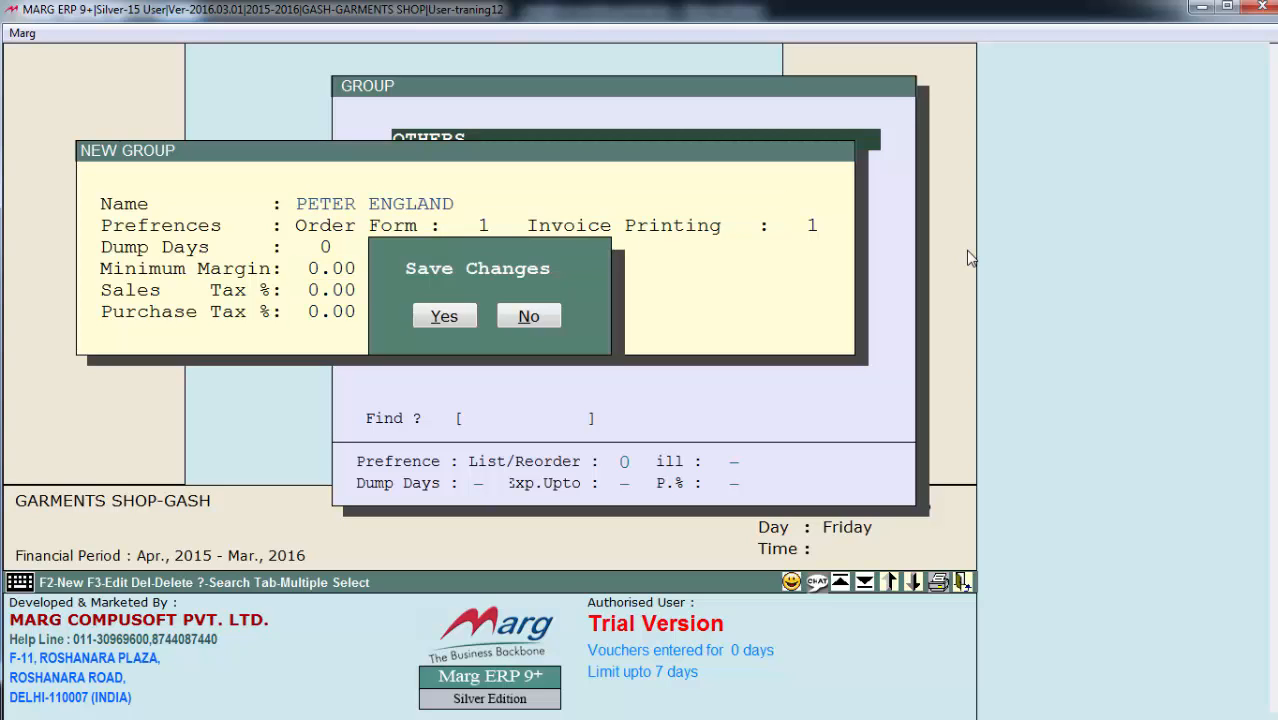
key(Return)
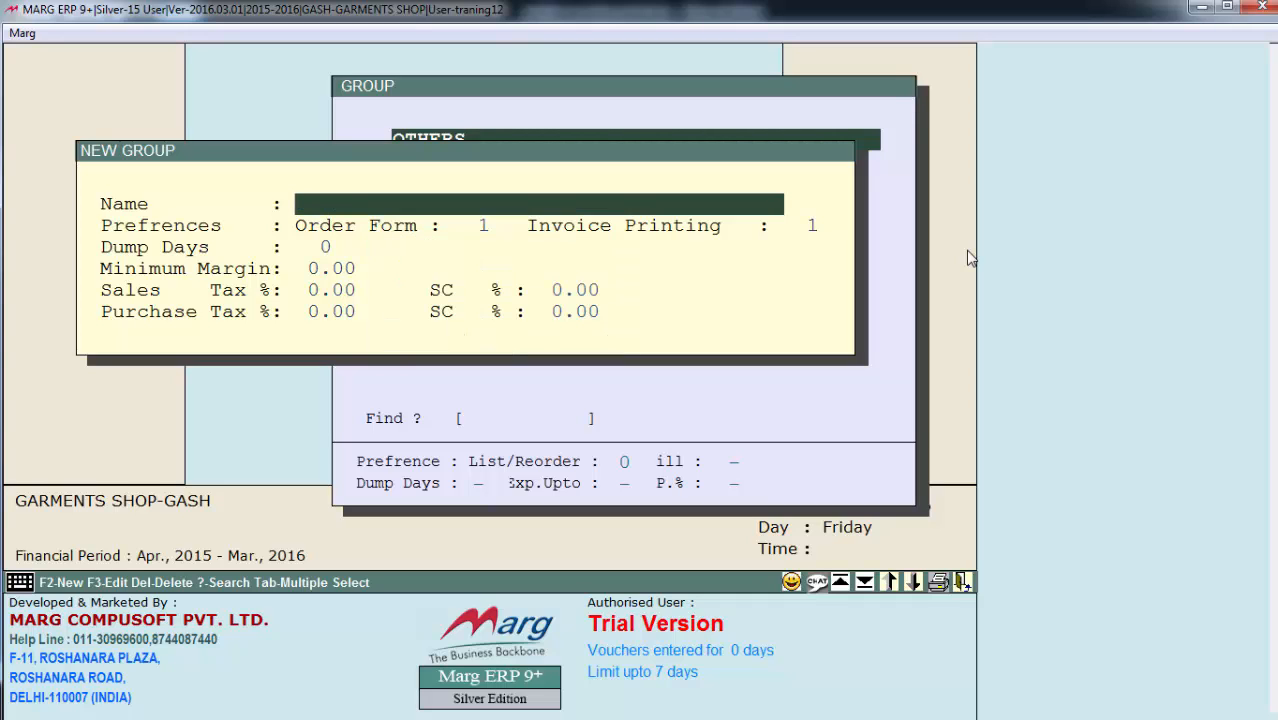
Step: Create a second item group named LEVIS with default settings and save it
text(LEVB)
key(BackSpace)
text(IS)
key(Return)
key(Return)
key(Return)
key(Return)
key(Return)
key(Return)
key(Return)
key(Return)
key(Return)
key(Return)
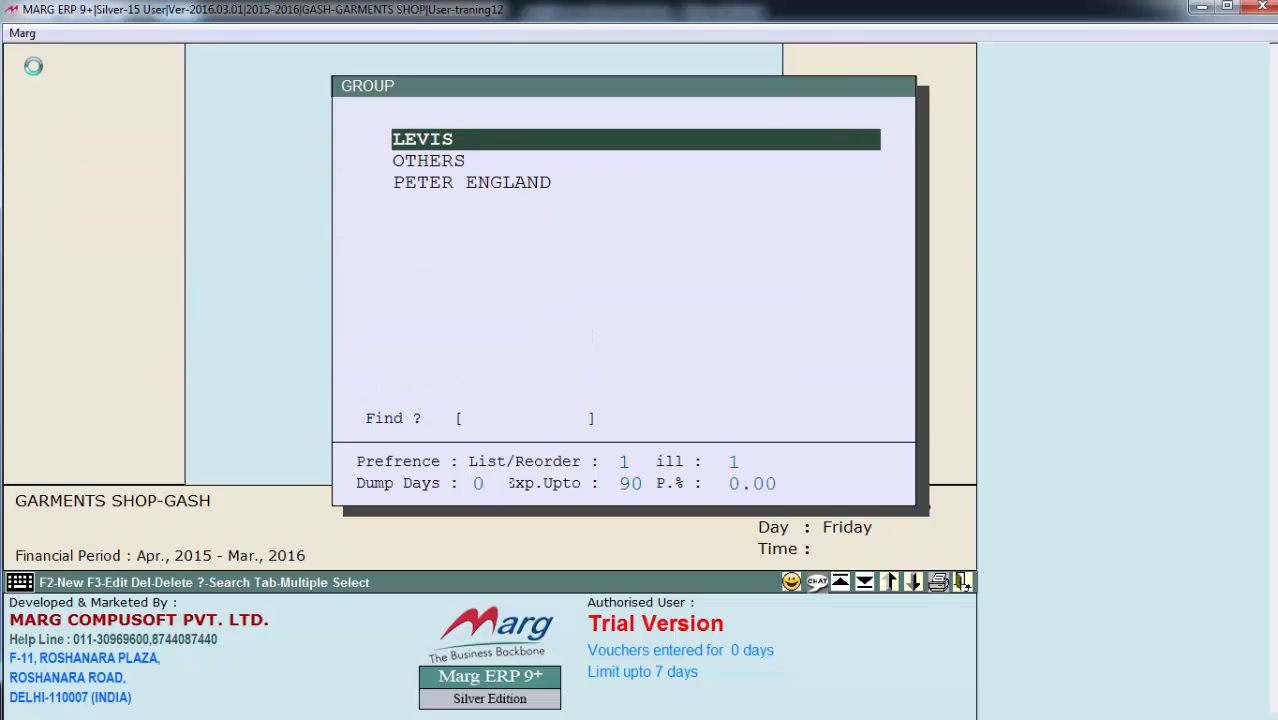
Step: Open the LEVIS group for modification and save it with SIZE, COLOR and DESIGN set to Yes
key(Return)
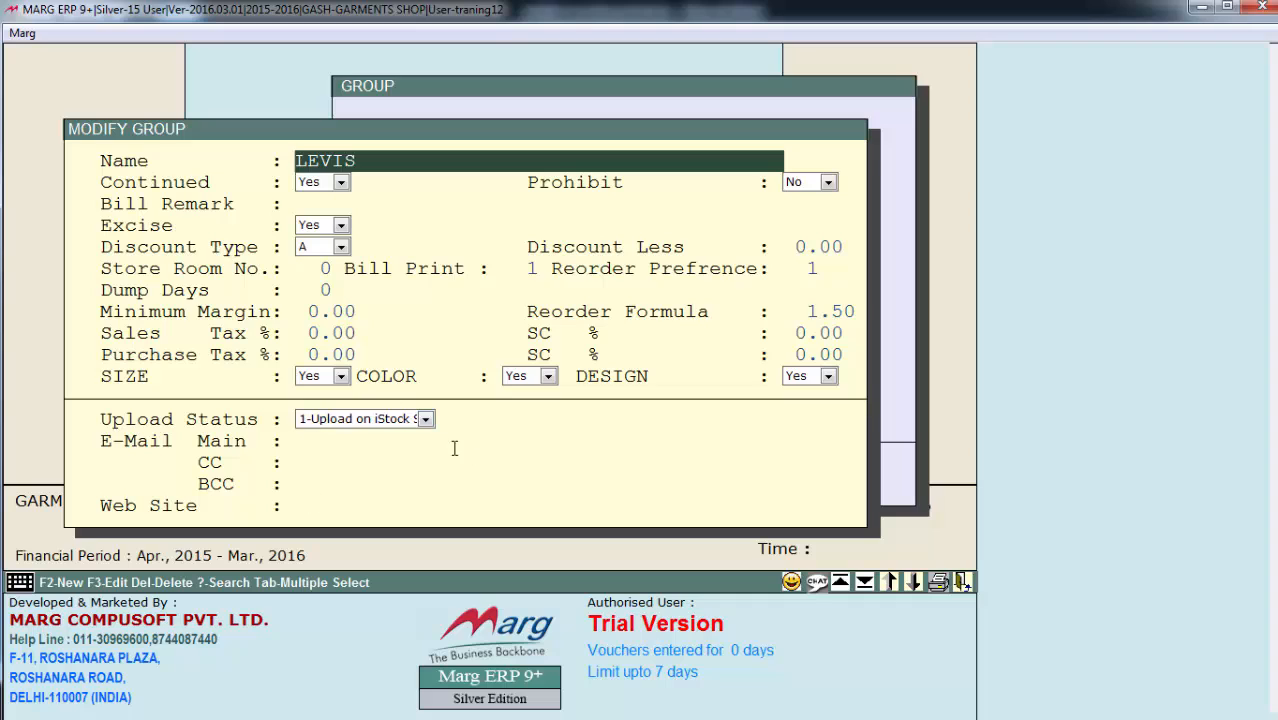
click(325, 377)
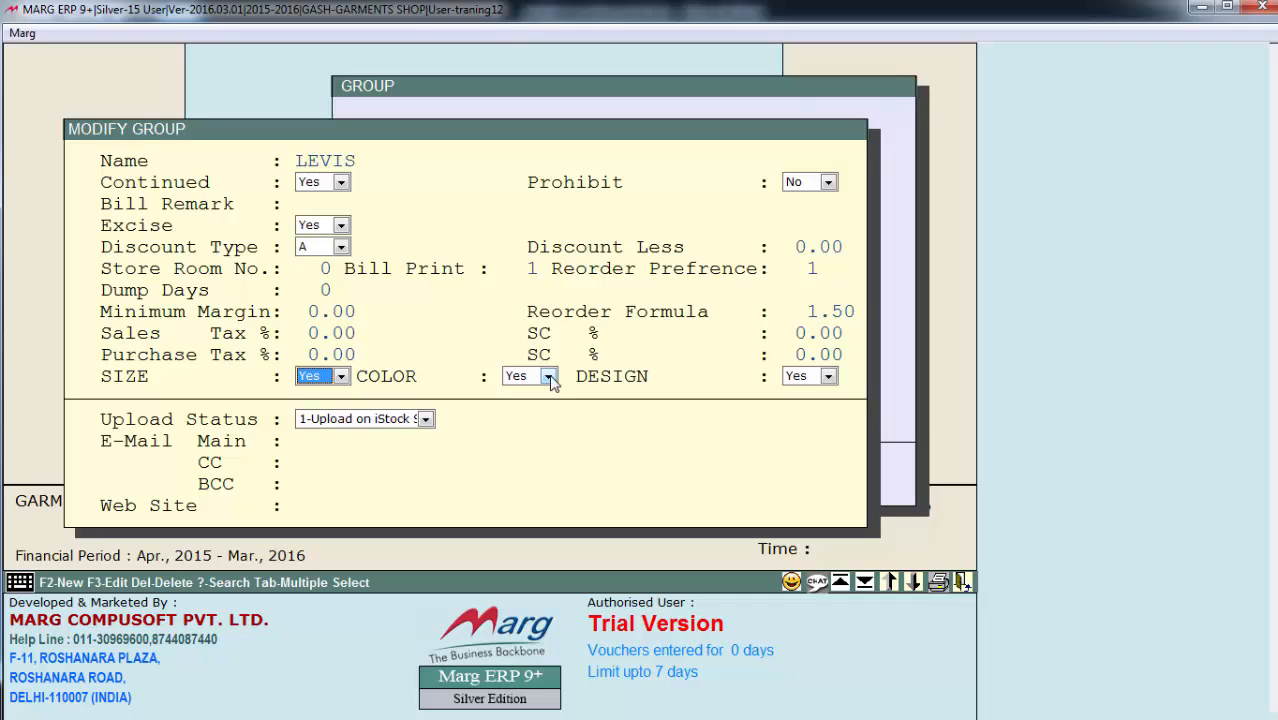
key(Return)
key(Return)
key(Return)
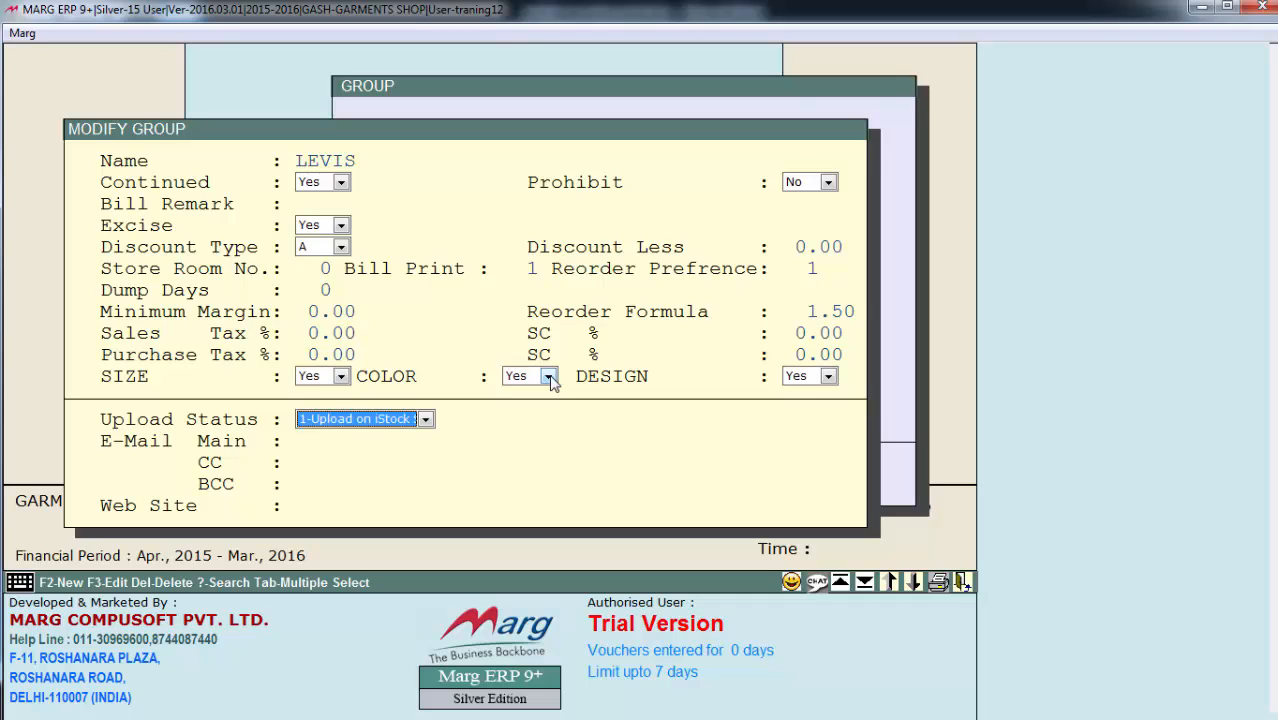
key(Return)
key(Return)
key(Return)
key(Return)
key(Return)
key(Return)
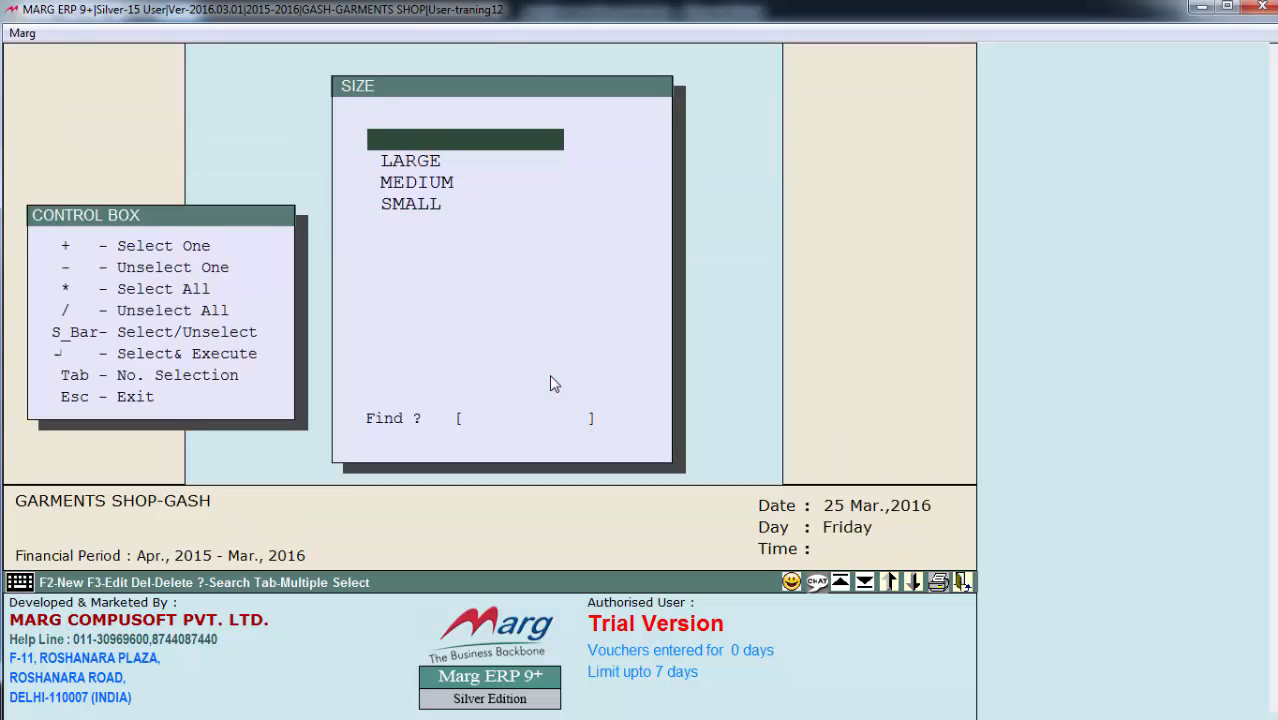
Step: Assign the sizes LARGE, MEDIUM and SMALL to the LEVIS group and confirm the selection
key(Down)
key(space)
key(space)
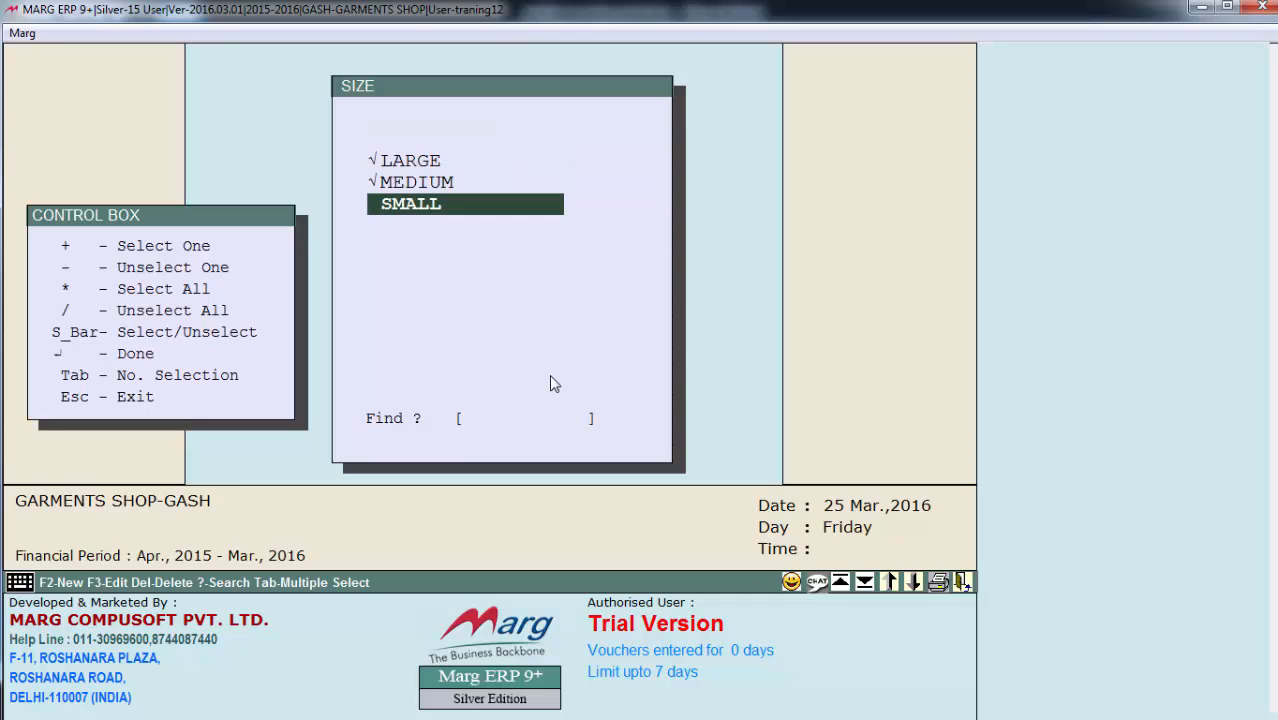
key(space)
key(Return)
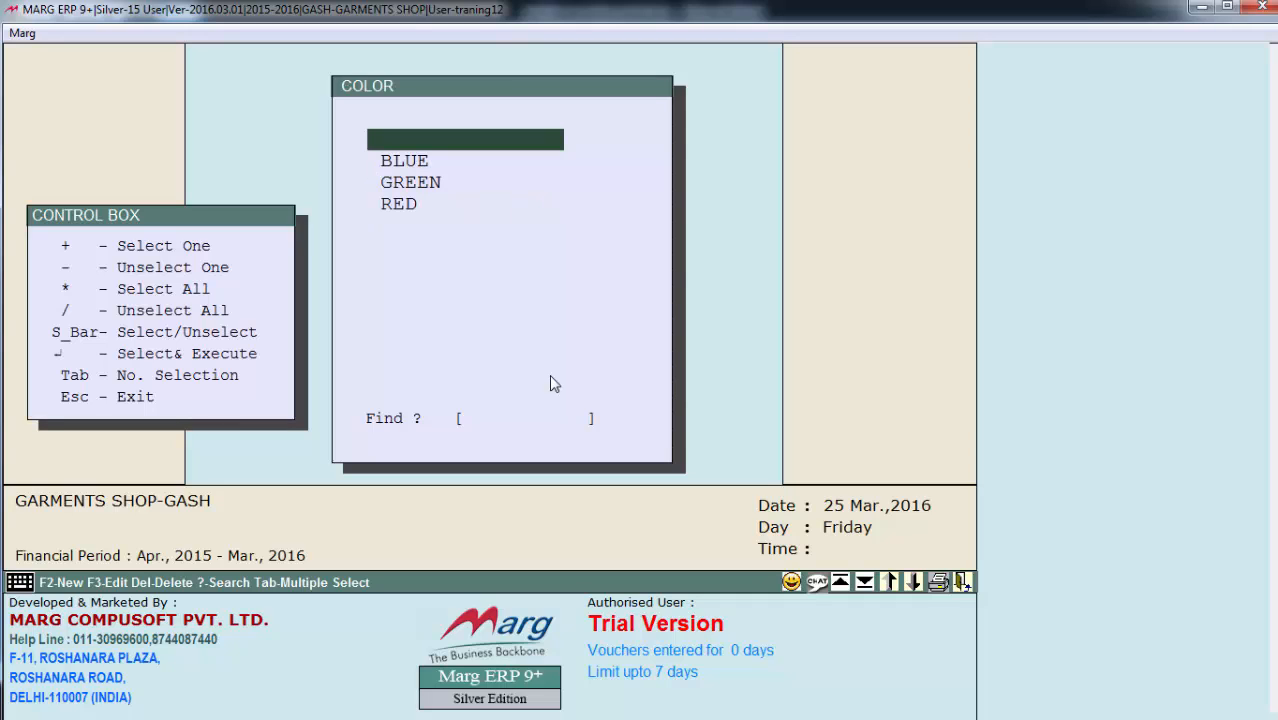
Step: Assign all colors and the designs CASUAL WEAR and FORMAL WEAR to the LEVIS group, and close the group list
key(Down)
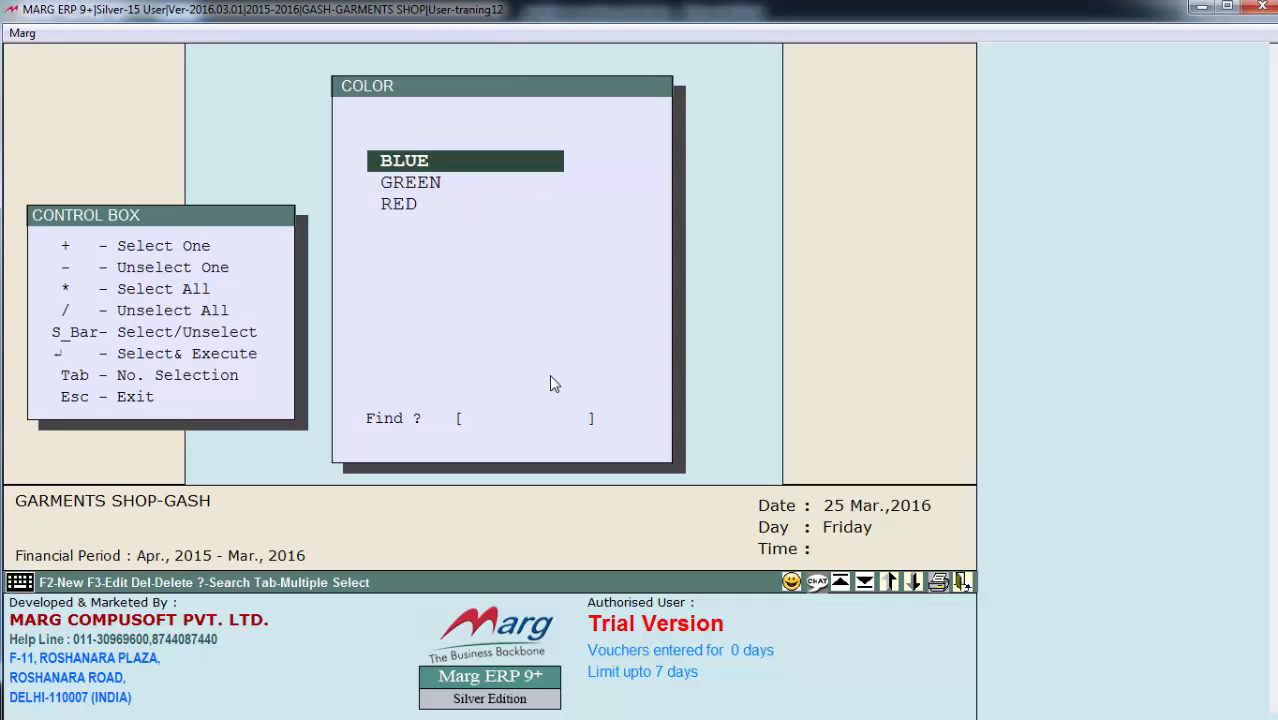
key(asterisk)
key(Return)
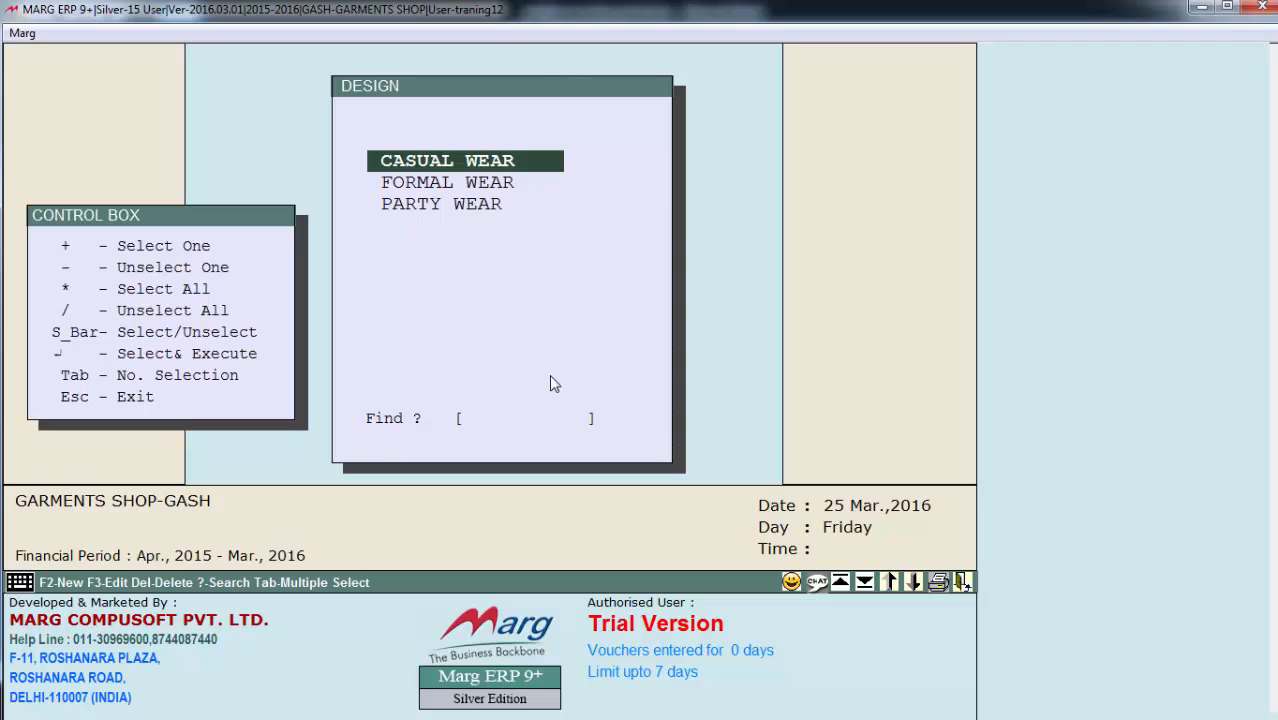
key(space)
key(space)
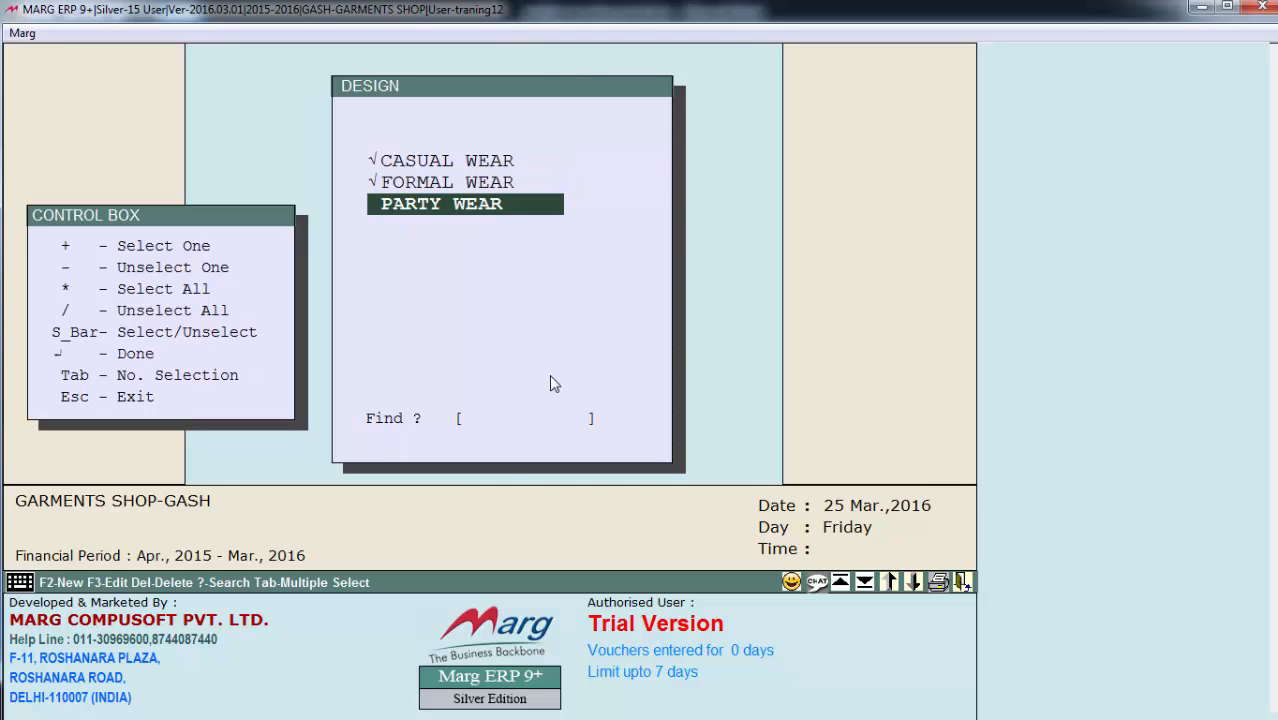
key(Return)
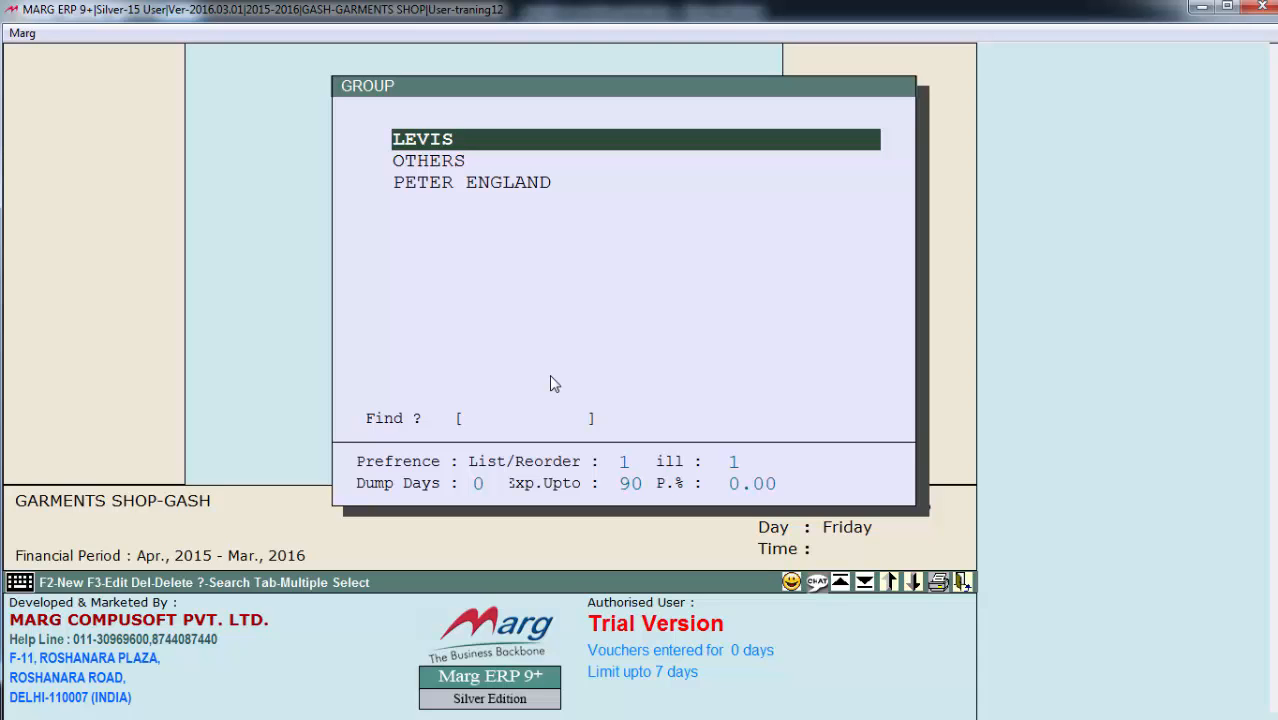
key(Escape)
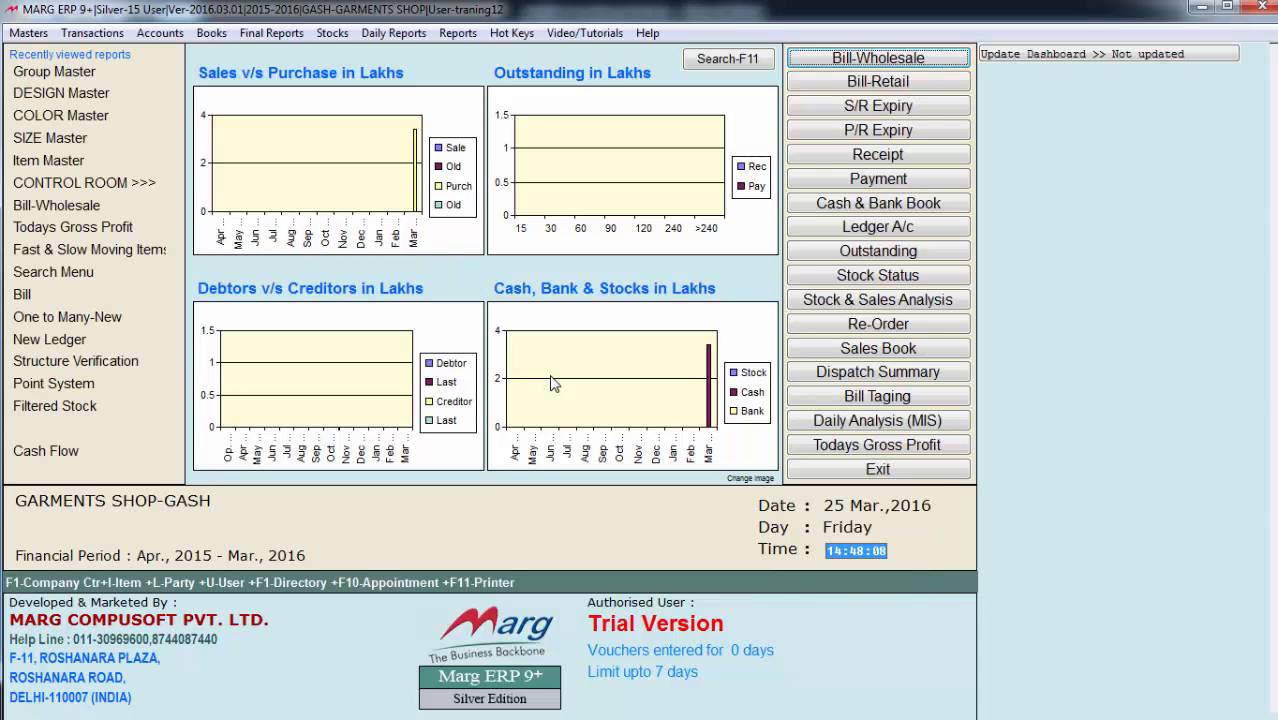
Step: Open the SHIRT item for modification in the item master
key(alt+m)
key(Down)
key(Down)
key(Right)
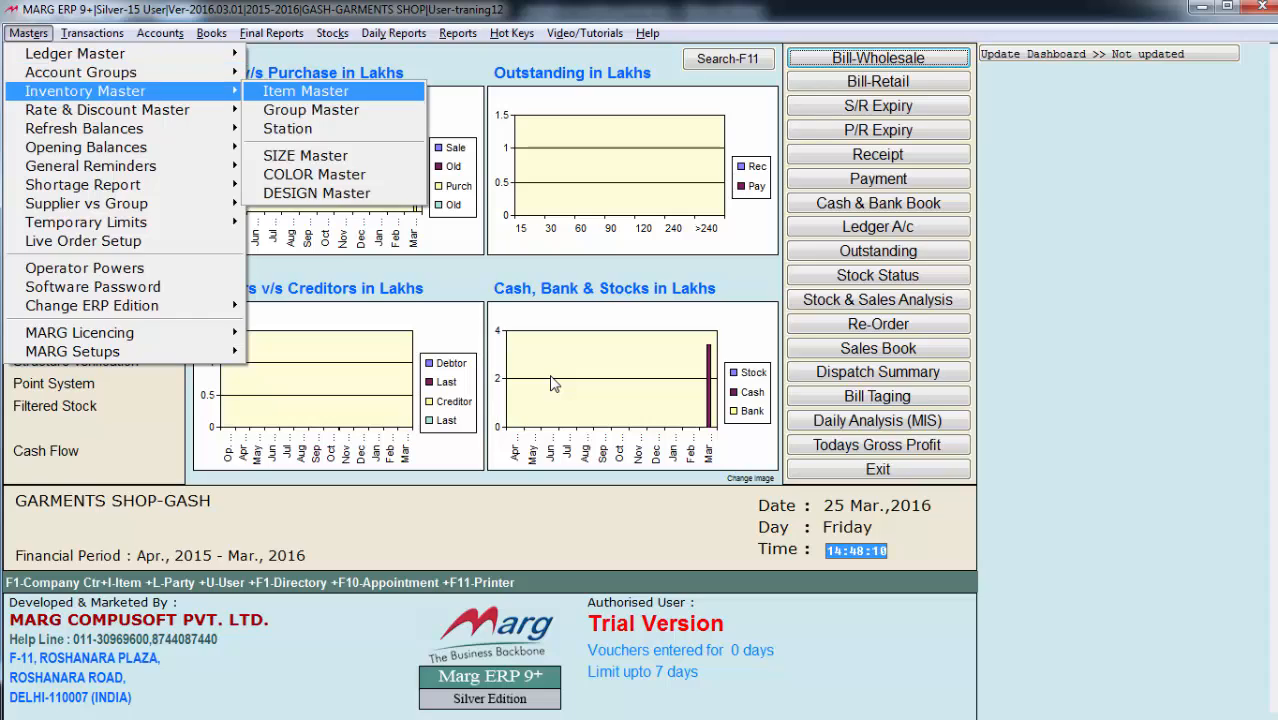
key(Return)
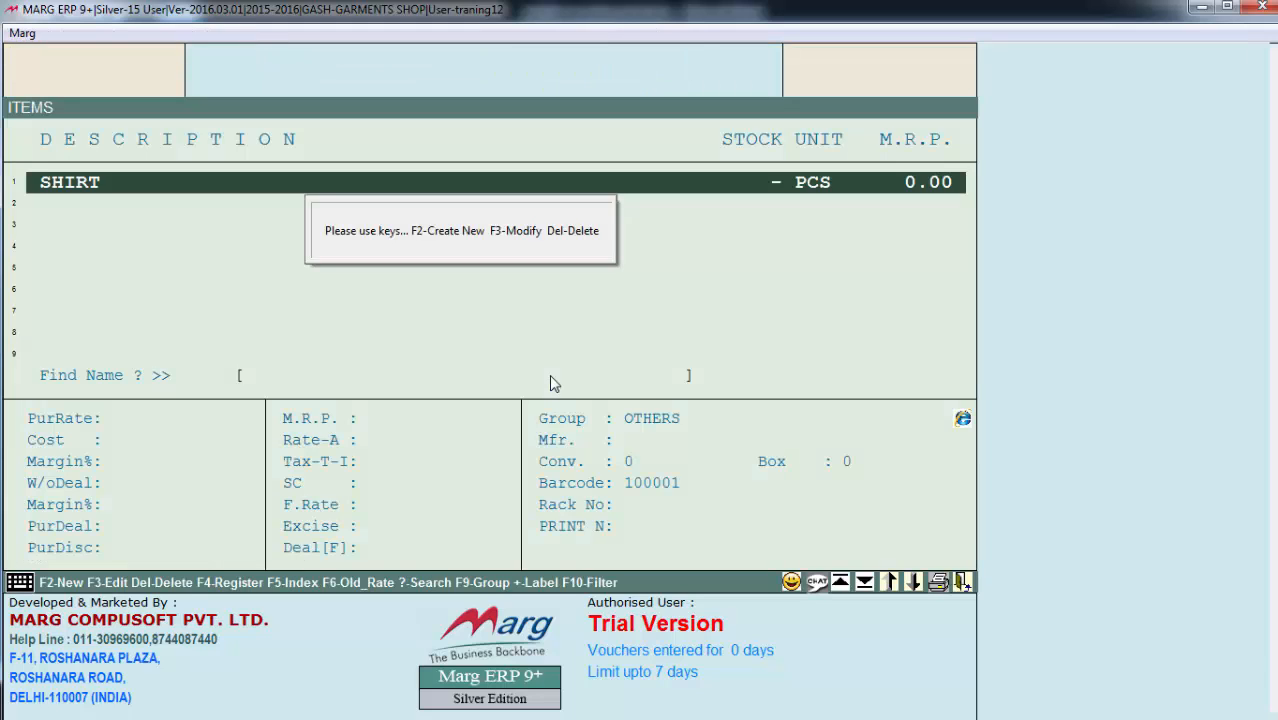
key(F3)
Step: Change the SHIRT item's group to LEVIS
key(Return)
key(Return)
key(Return)
key(Return)
key(Return)
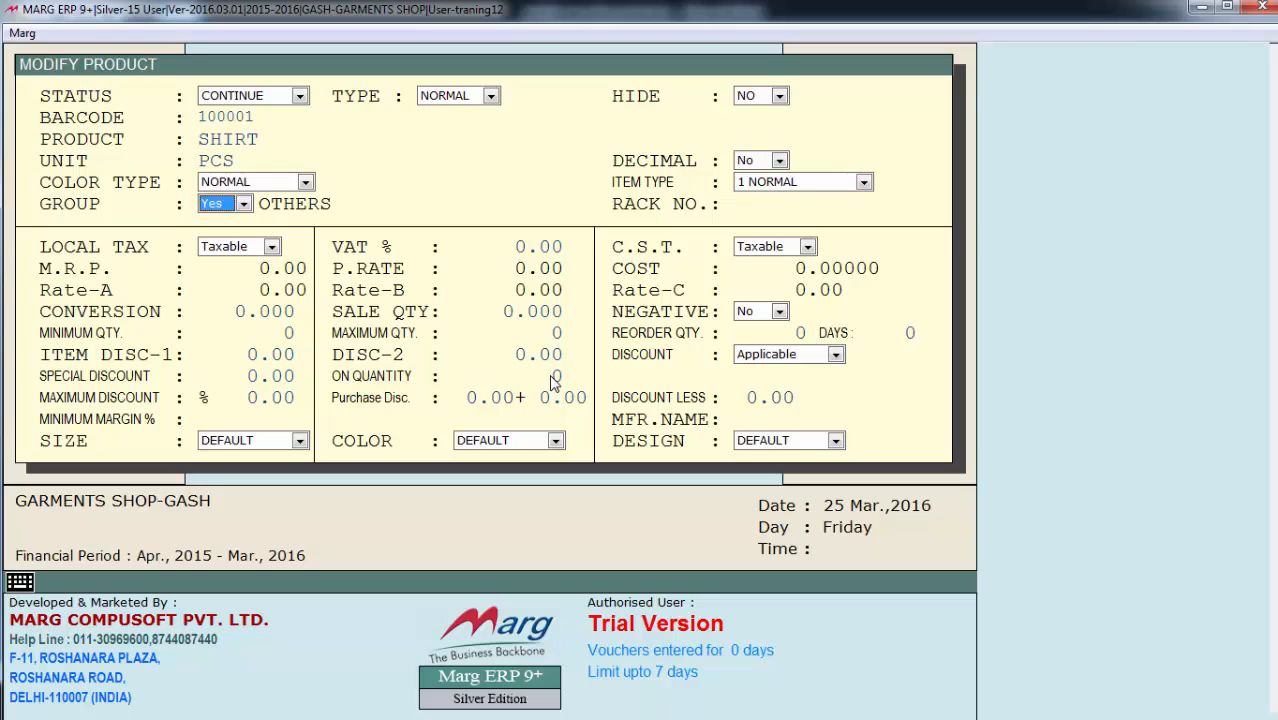
key(alt+Down)
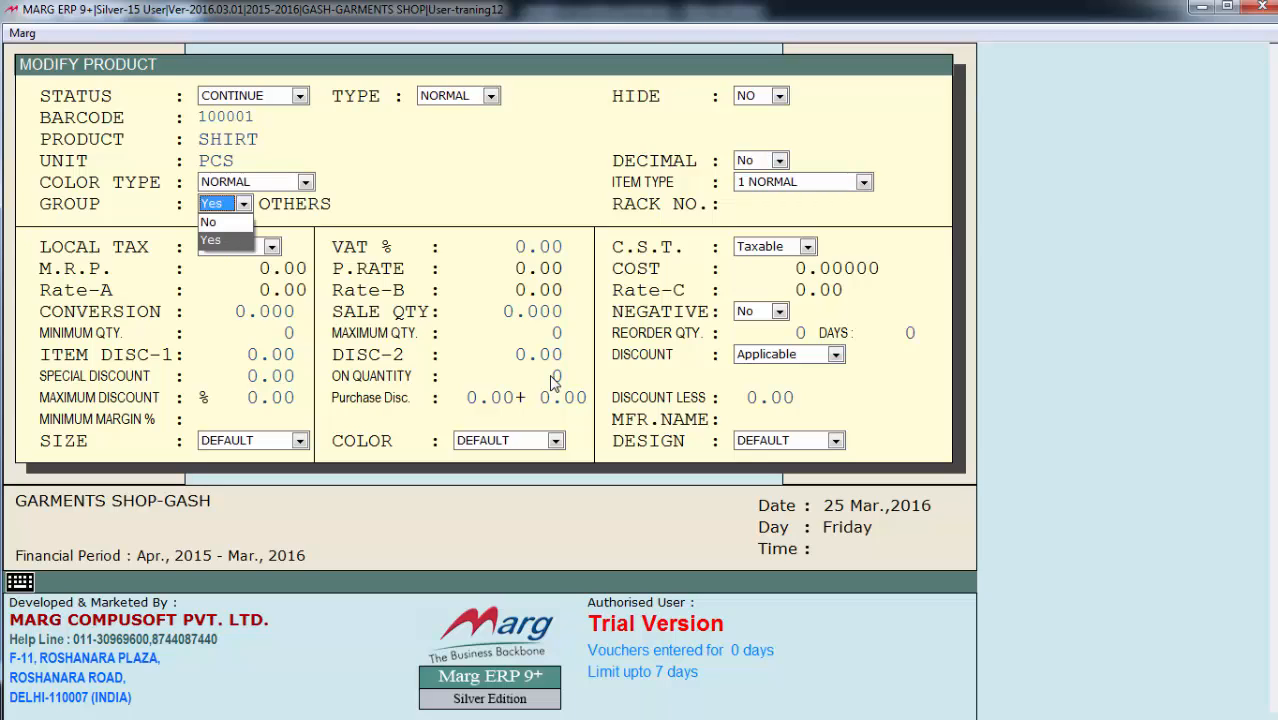
key(Up)
key(Return)
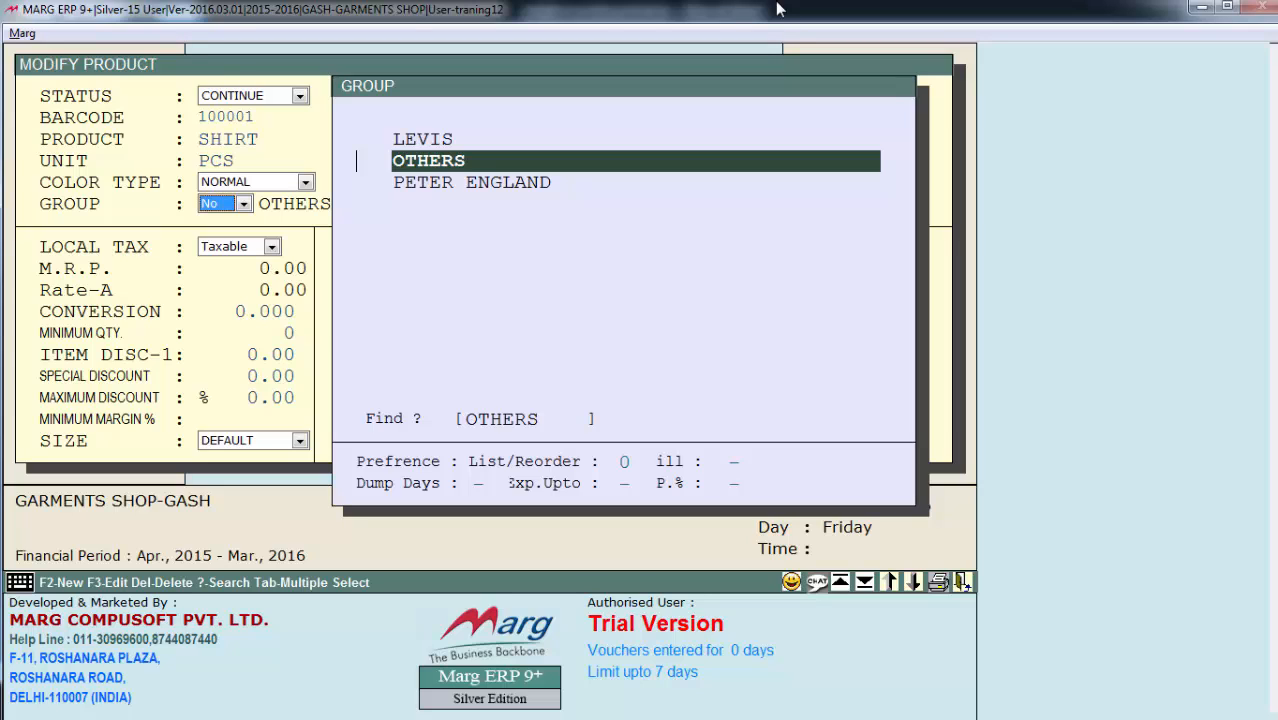
key(Down)
key(Up)
key(Up)
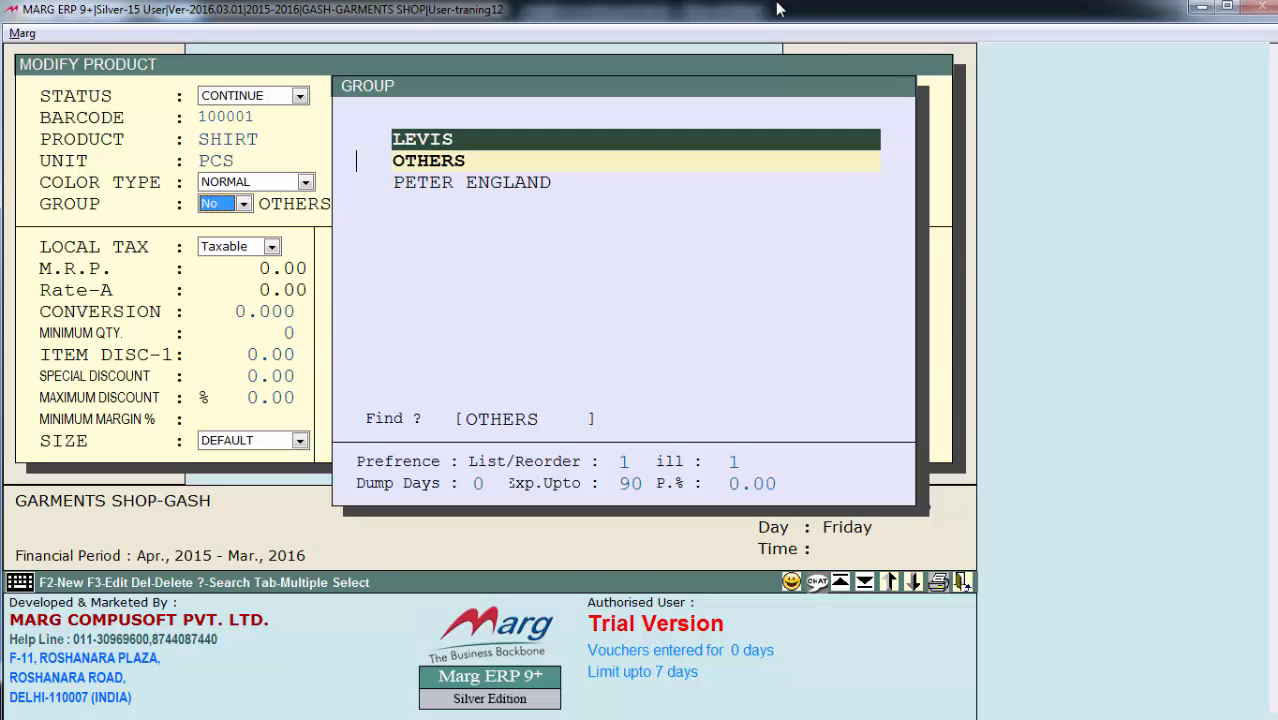
key(Return)
key(Return)
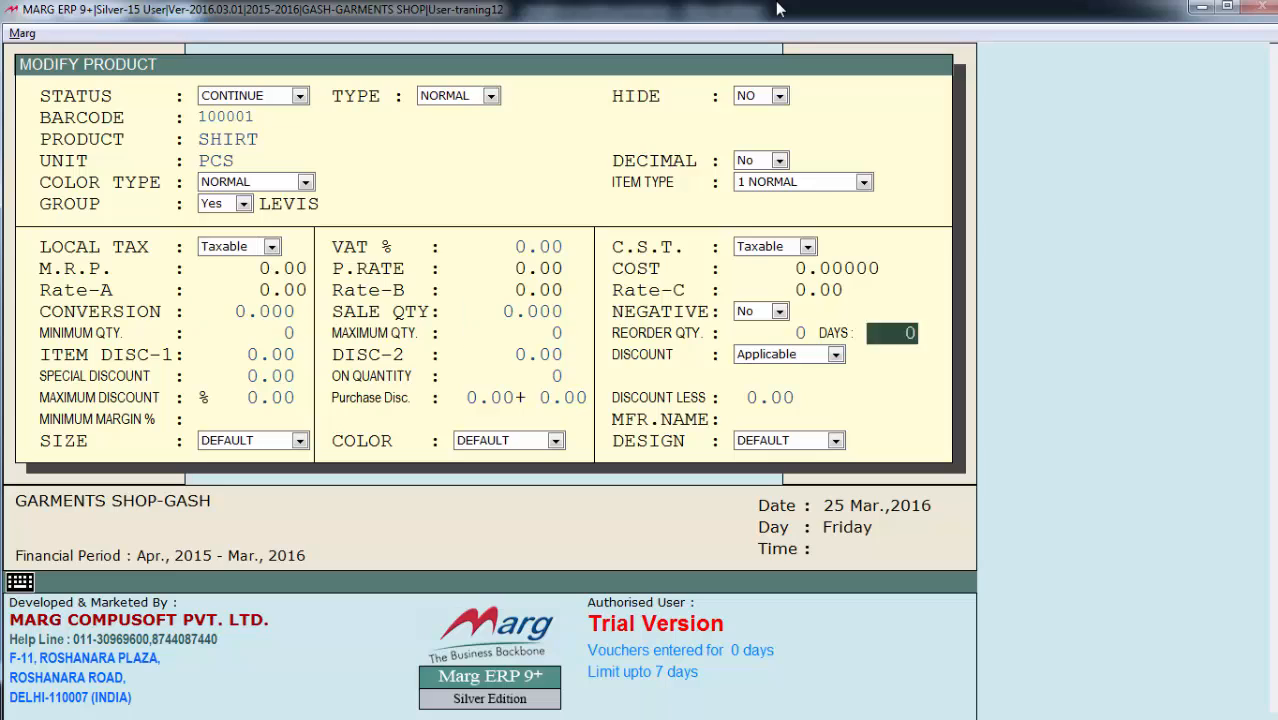
Step: Set the SIZE option of the SHIRT item to YES, keeping the other product settings at their defaults
key(Return)
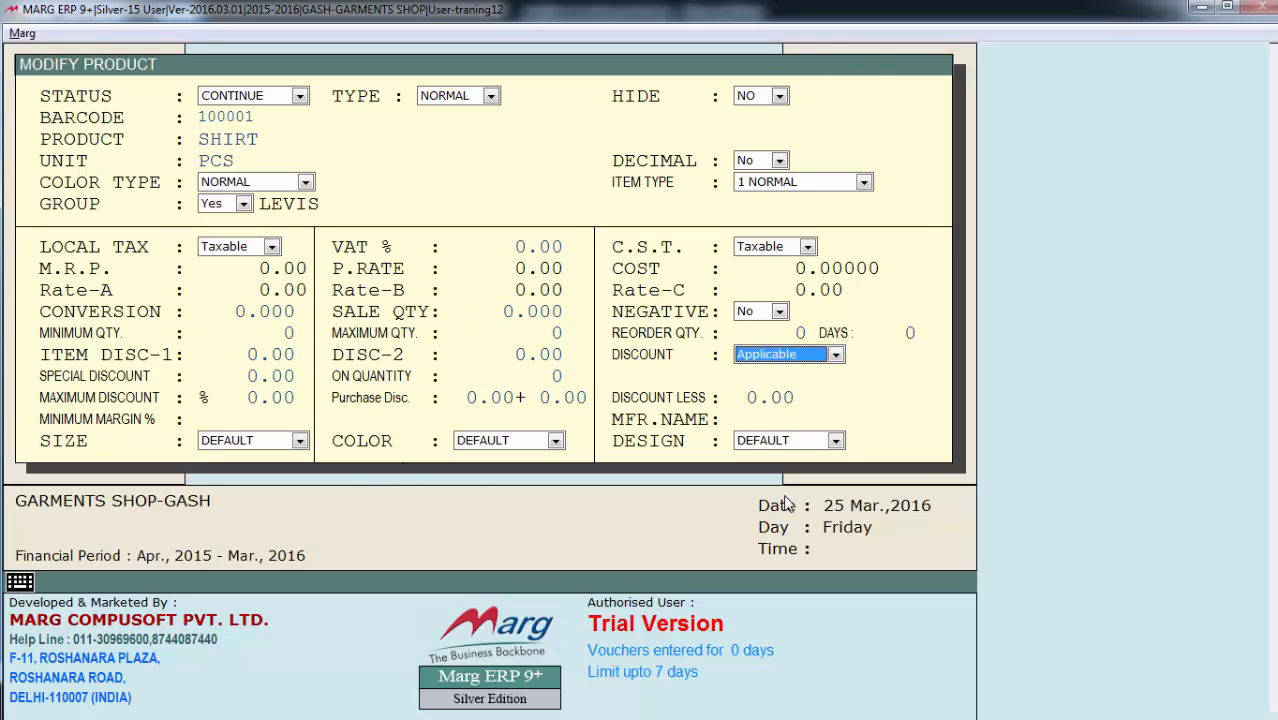
key(Return)
key(Return)
key(Return)
key(alt+Down)
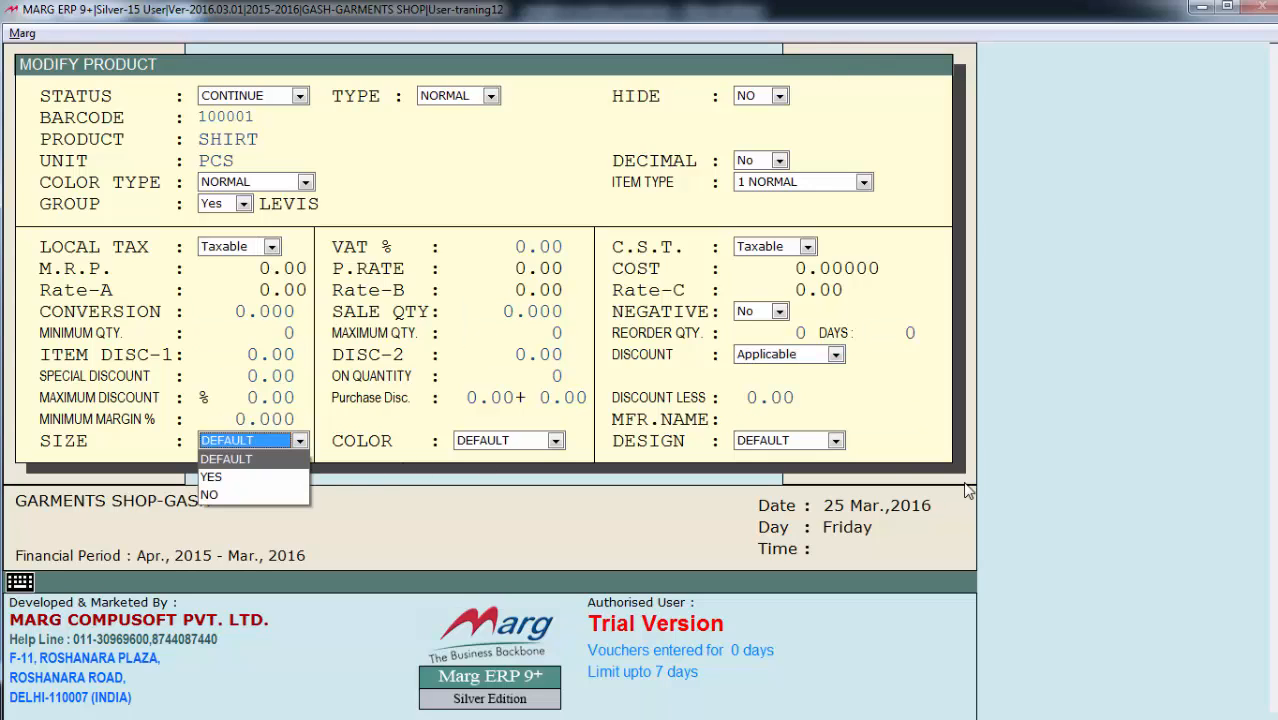
key(Down)
key(Down)
key(Up)
key(Up)
key(Down)
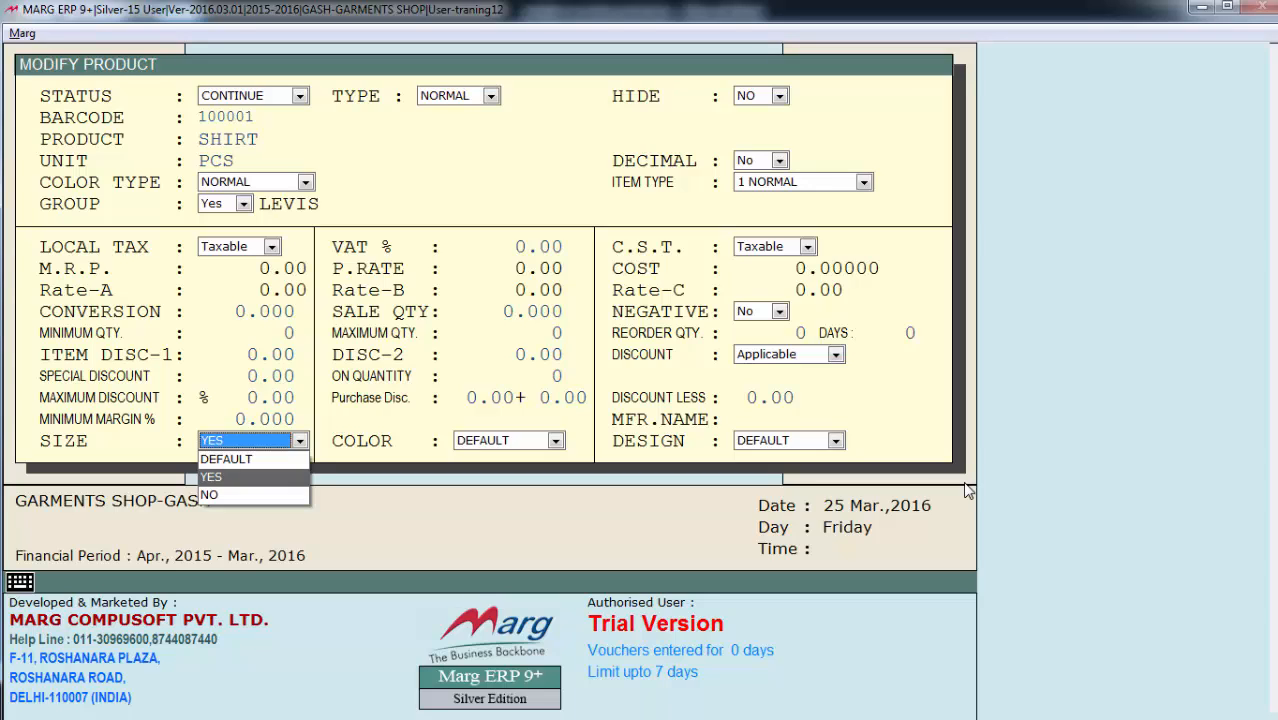
key(Down)
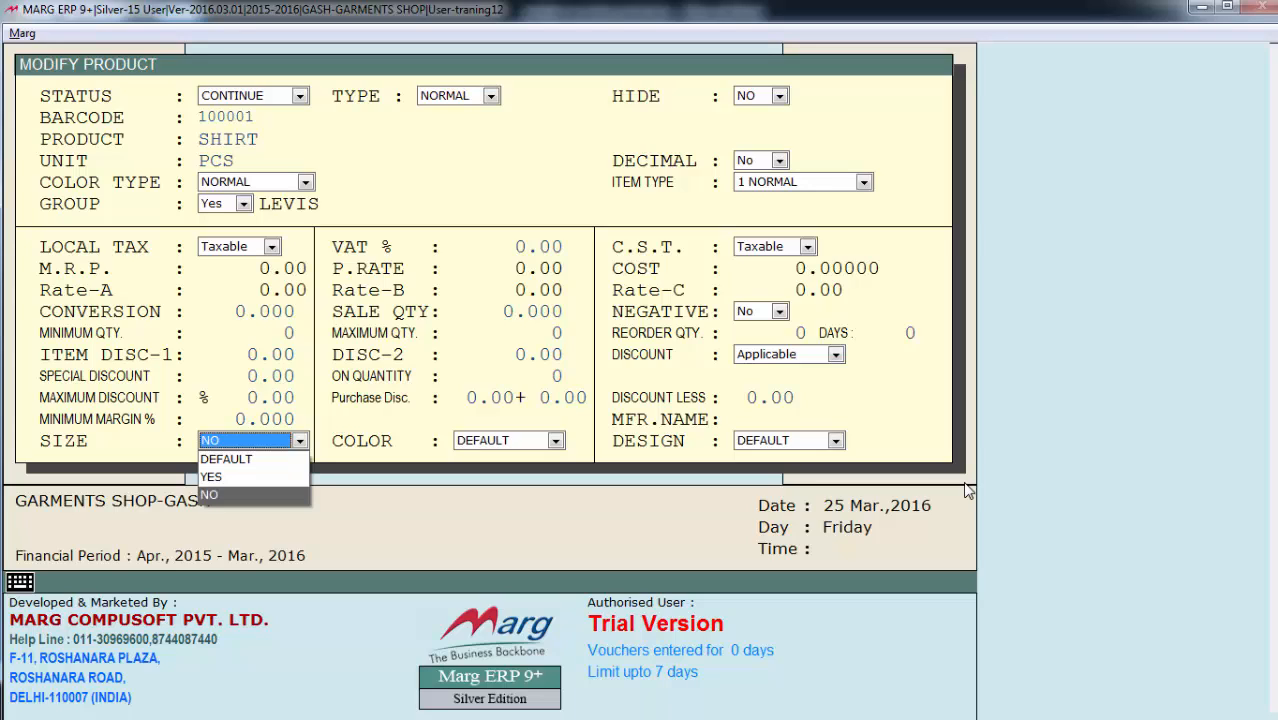
key(Up)
key(Up)
key(Down)
key(Return)
key(Return)
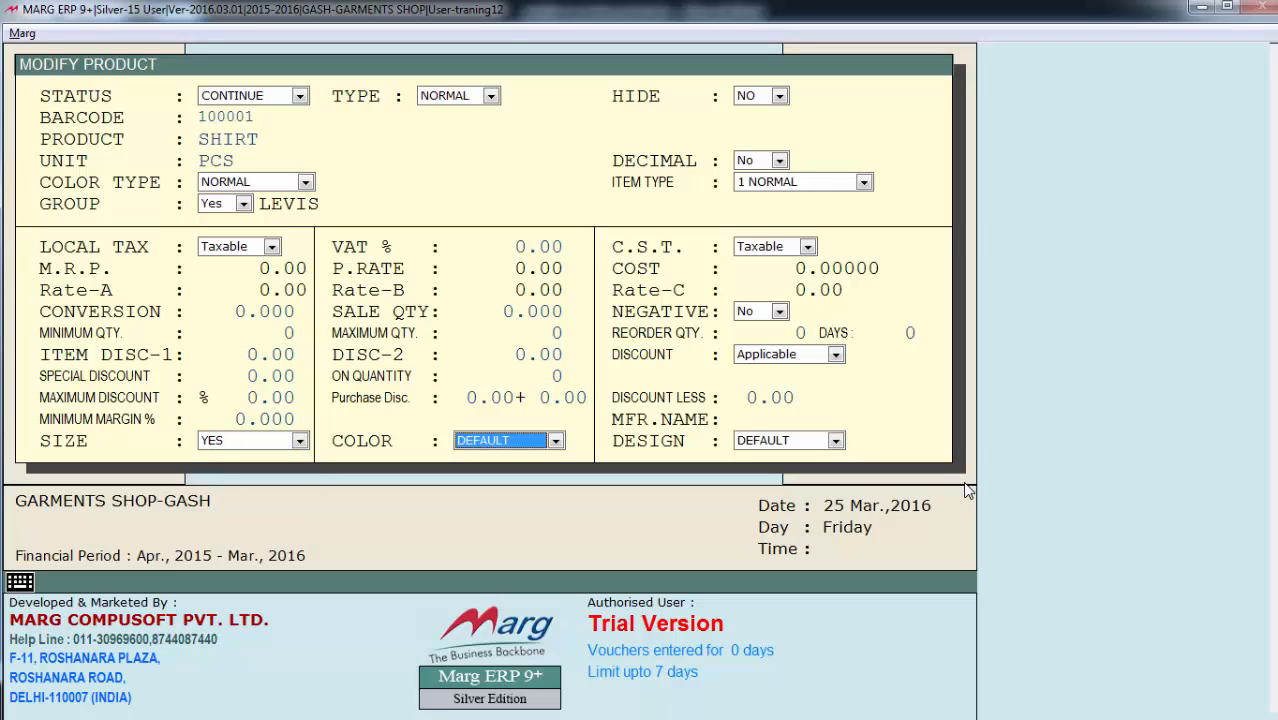
Step: Set the SHIRT item's COLOR and DESIGN options to YES and save the changes
key(Return)
key(Up)
key(space)
key(Return)
key(Down)
key(Return)
key(Down)
key(Return)
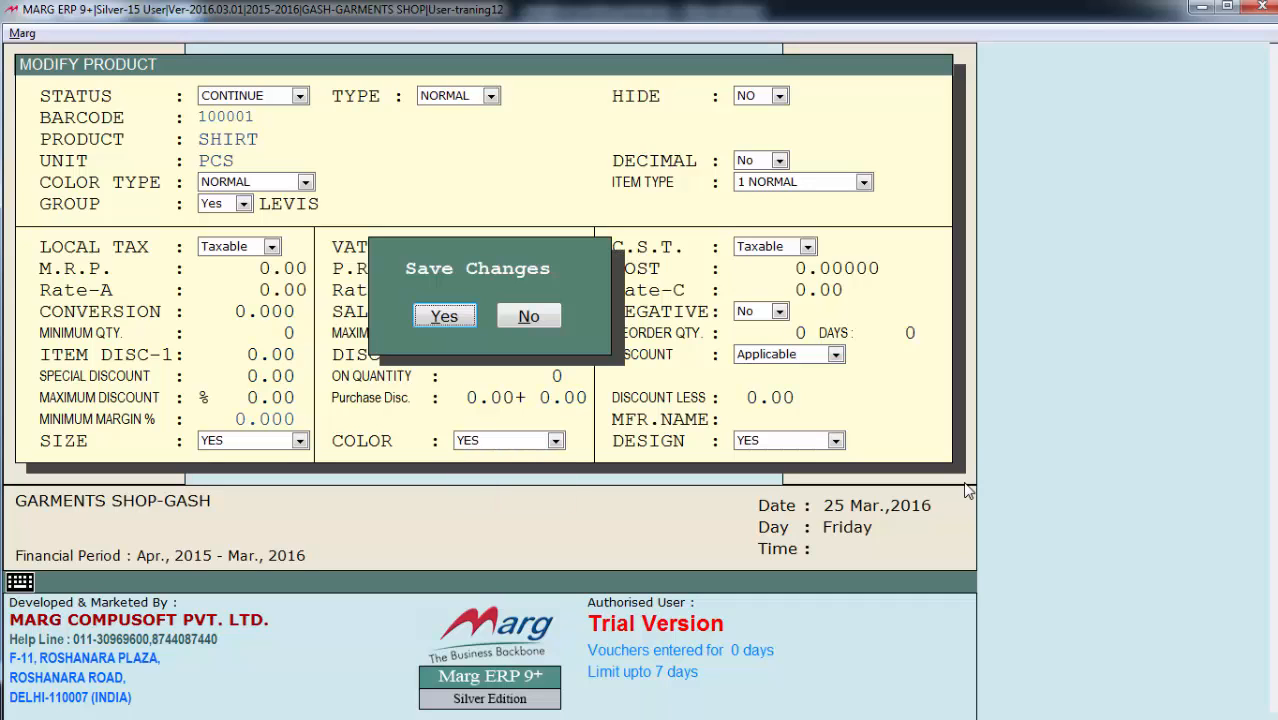
key(Return)
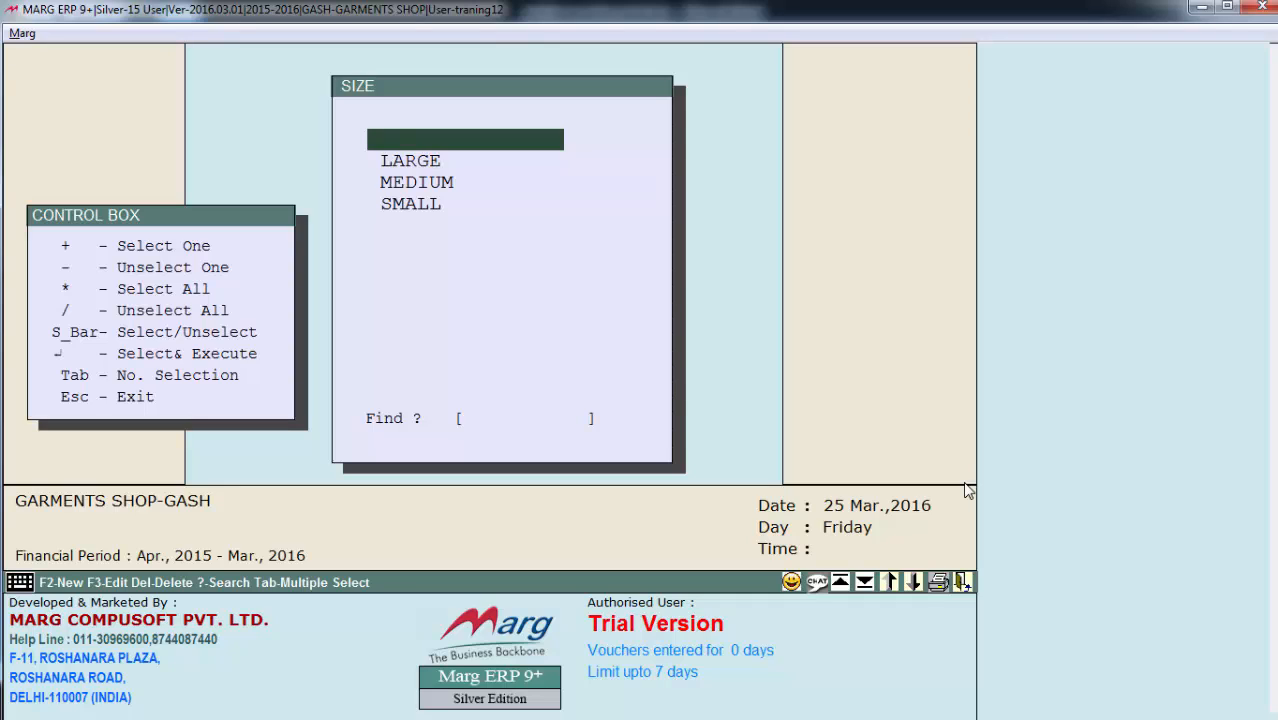
Step: Assign the sizes LARGE, MEDIUM and SMALL to the SHIRT item and confirm the selection
key(Down)
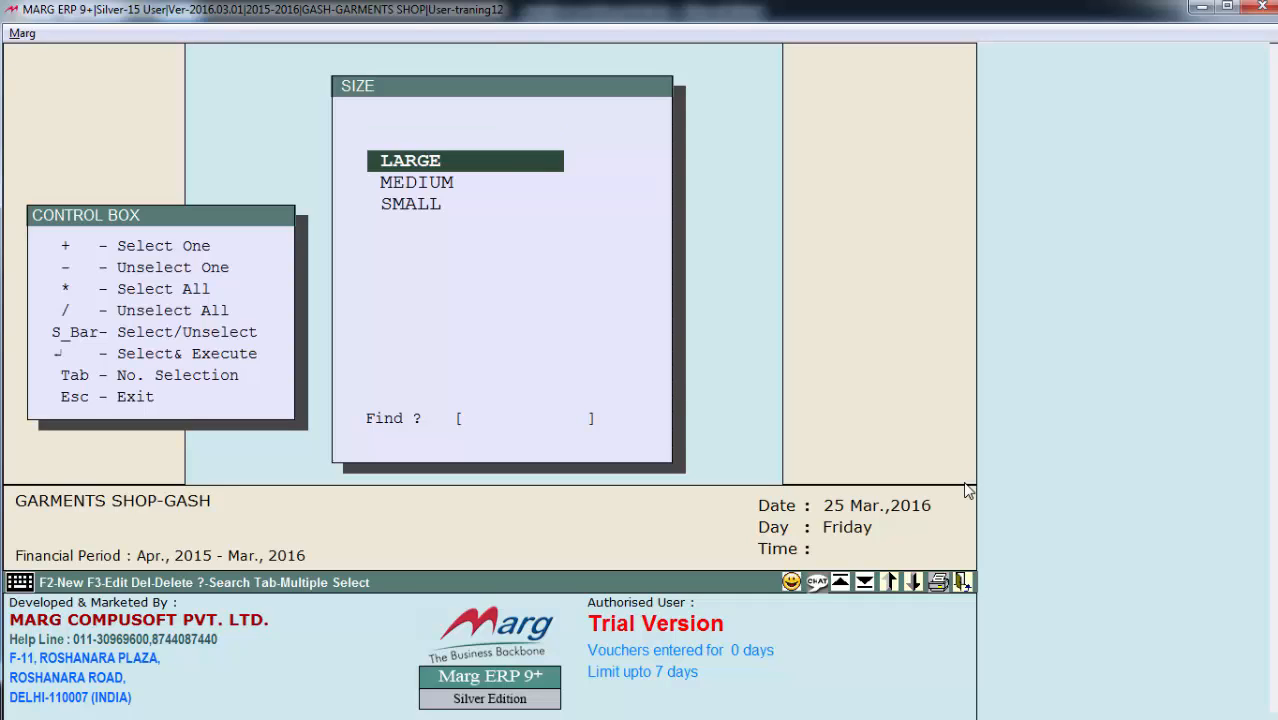
key(space)
key(space)
key(space)
key(Return)
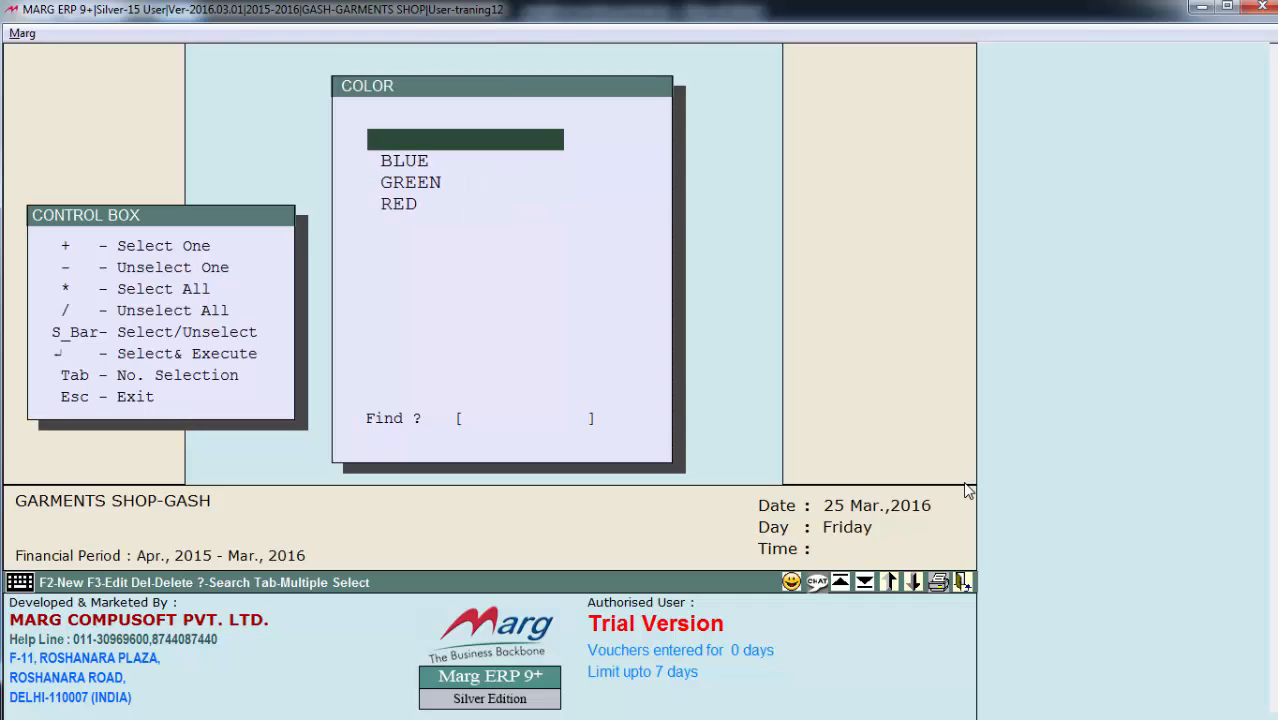
Step: Assign the colors BLUE, GREEN and RED to the SHIRT item and confirm the selection
key(Down)
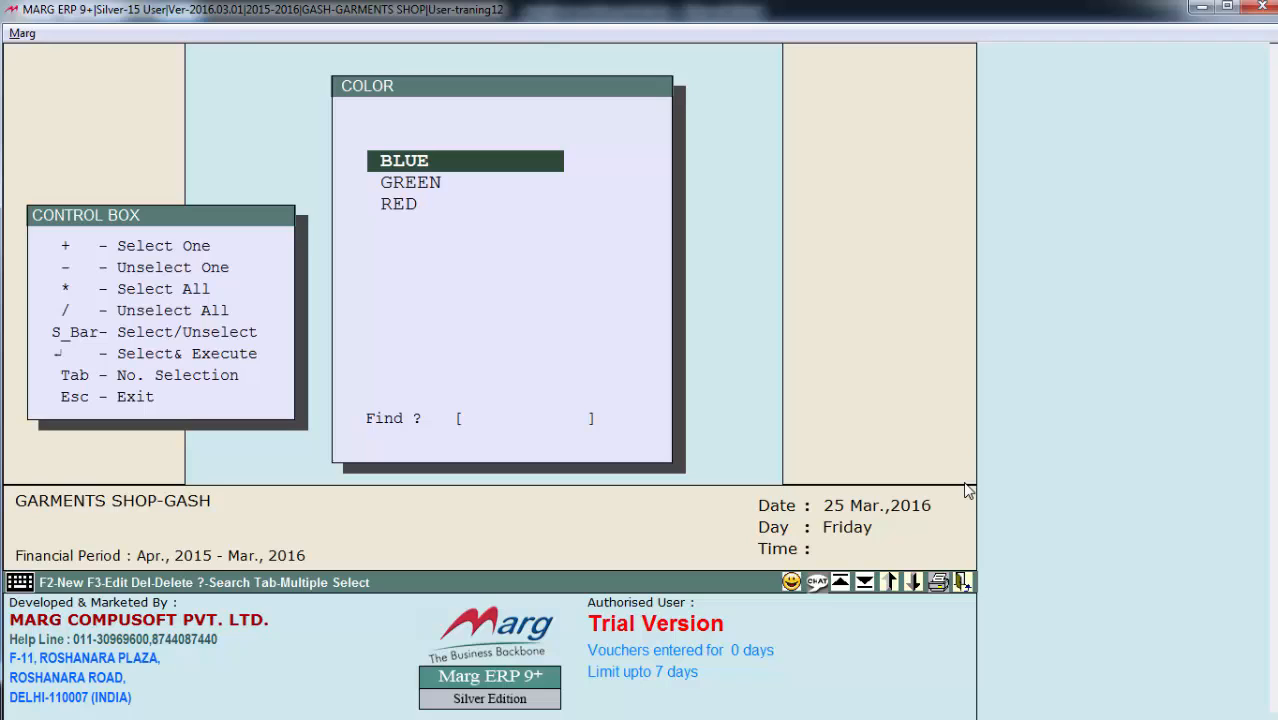
key(space)
key(space)
key(space)
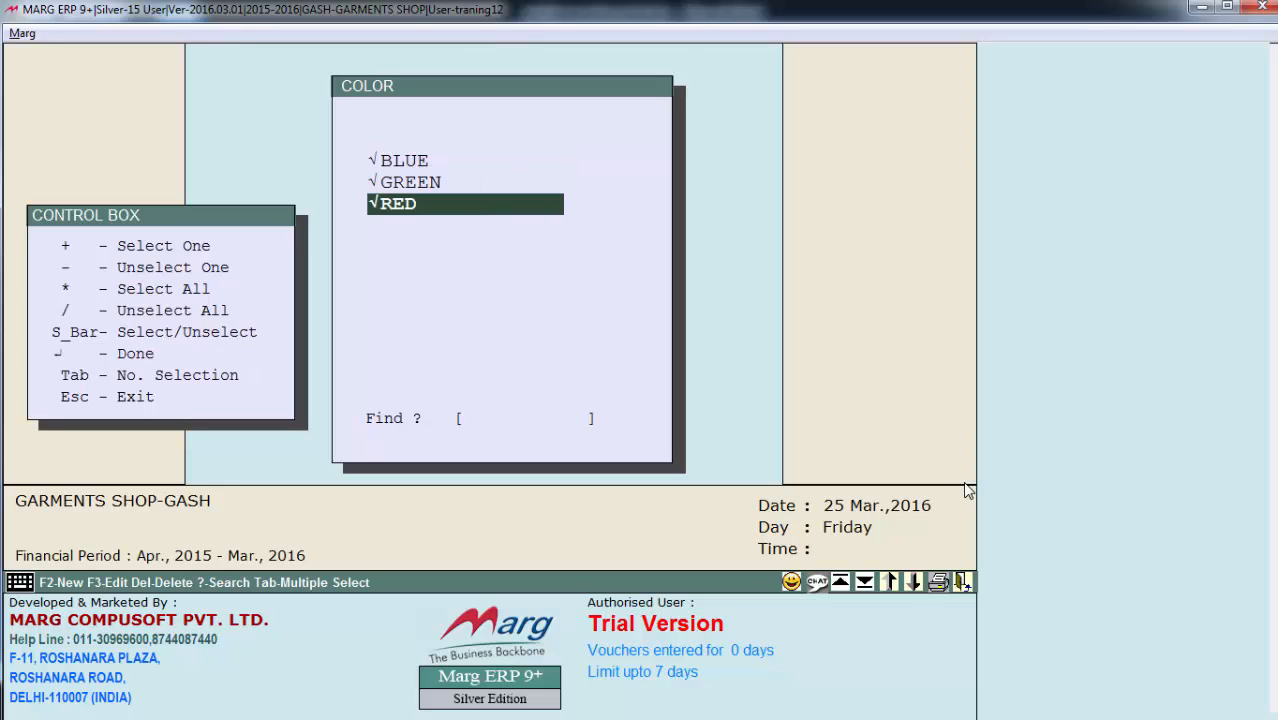
key(Return)
Step: Assign the designs CASUAL WEAR, FORMAL WEAR and PARTY WEAR to the SHIRT item and close the item list
key(Down)
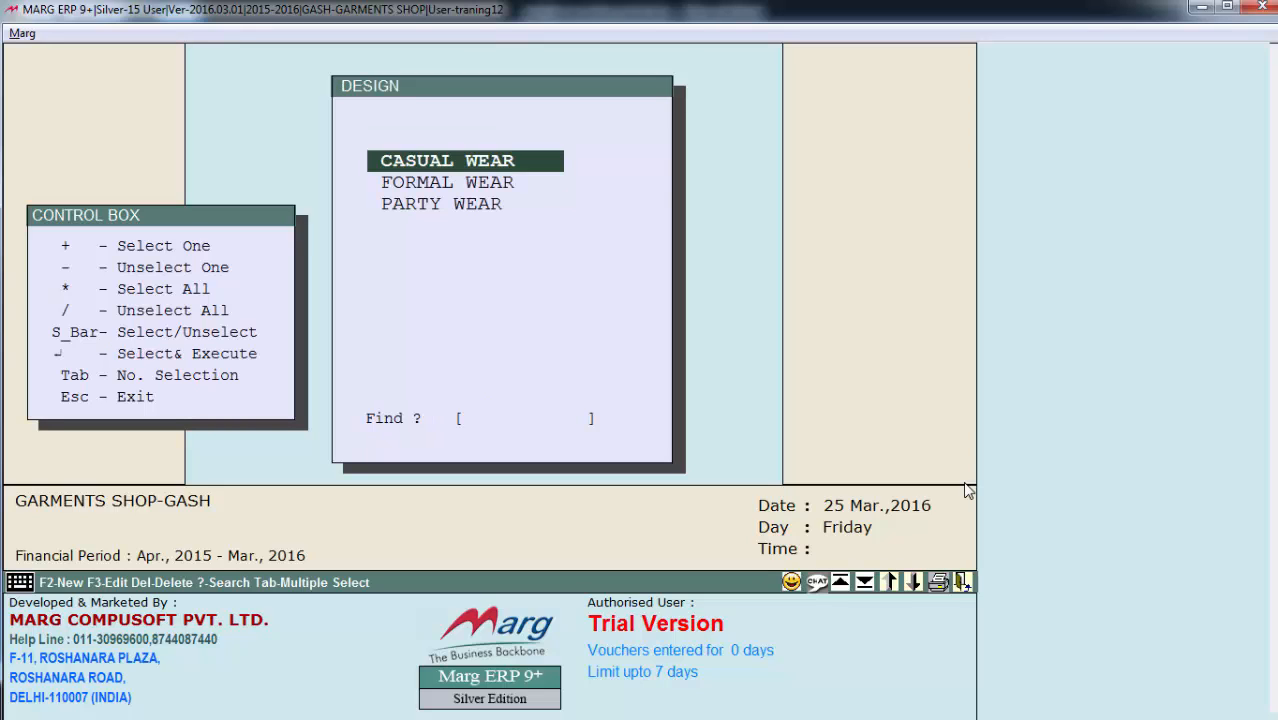
key(space)
key(space)
key(space)
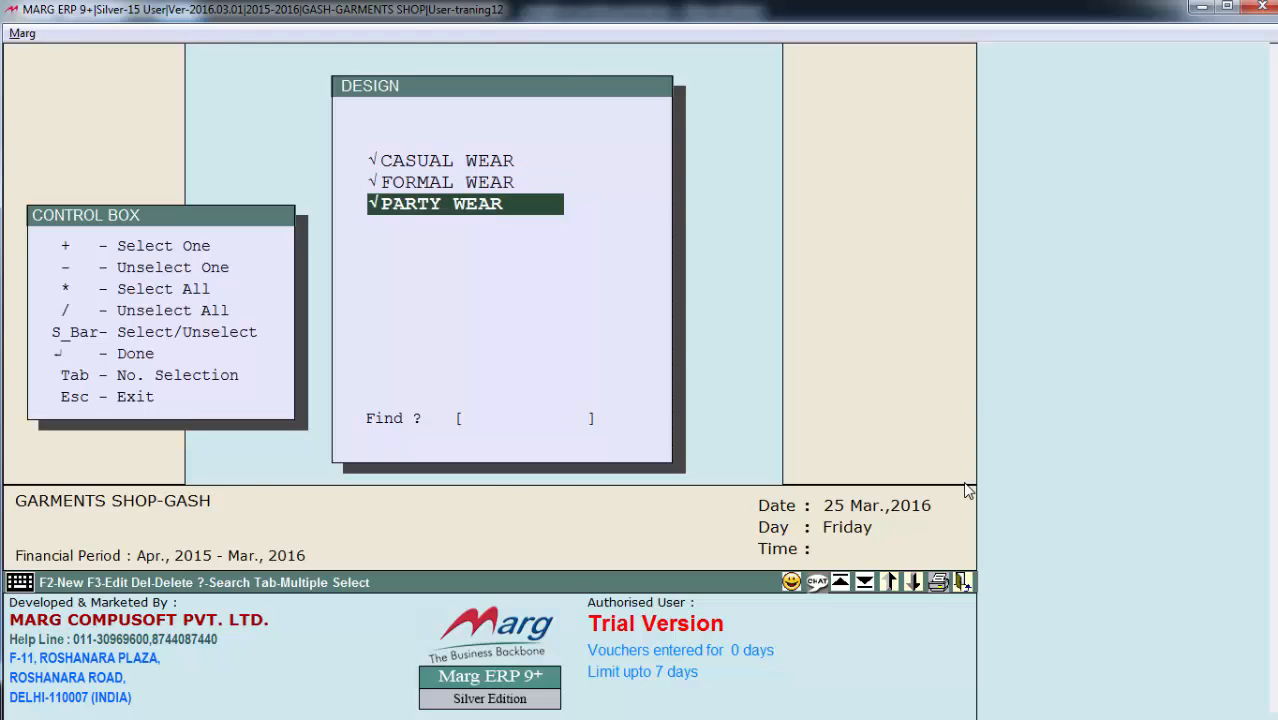
key(Return)
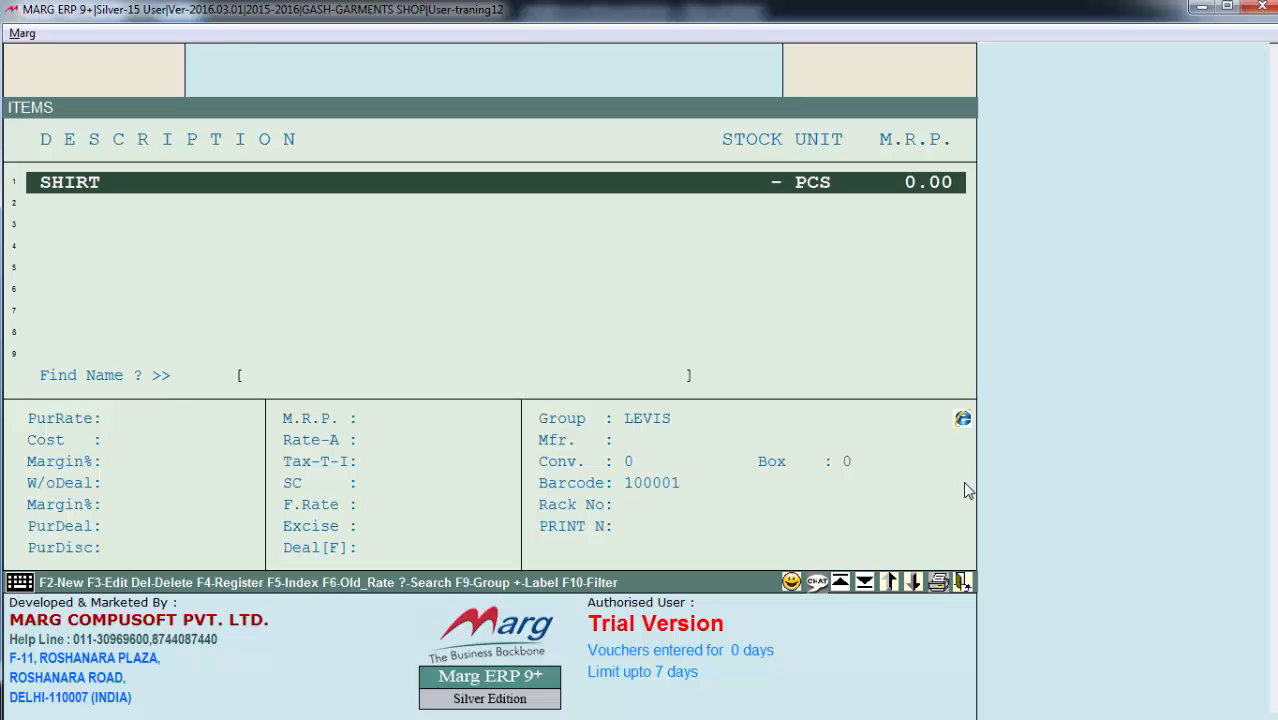
key(Escape)
Step: Start a purchase bill for CASH with the bill number 001 and proceed to the item selection list
key(alt+t)
key(p)
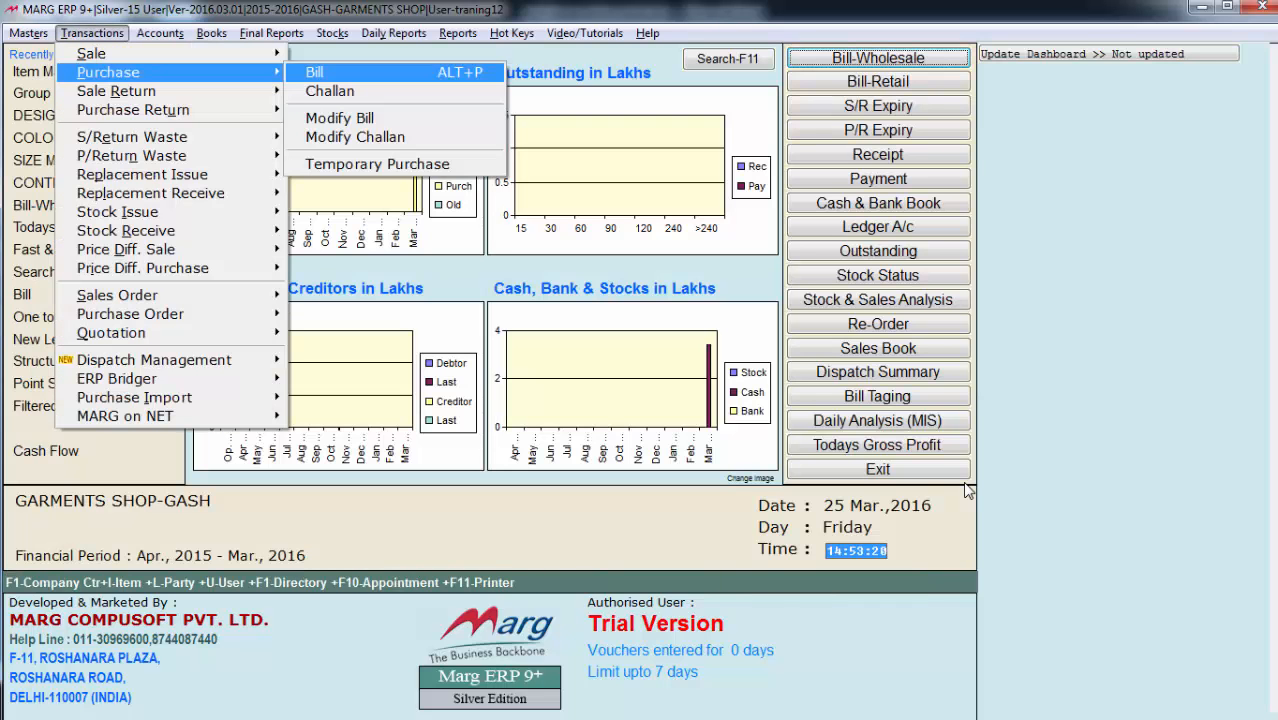
key(Return)
key(Return)
key(Return)
text(001)
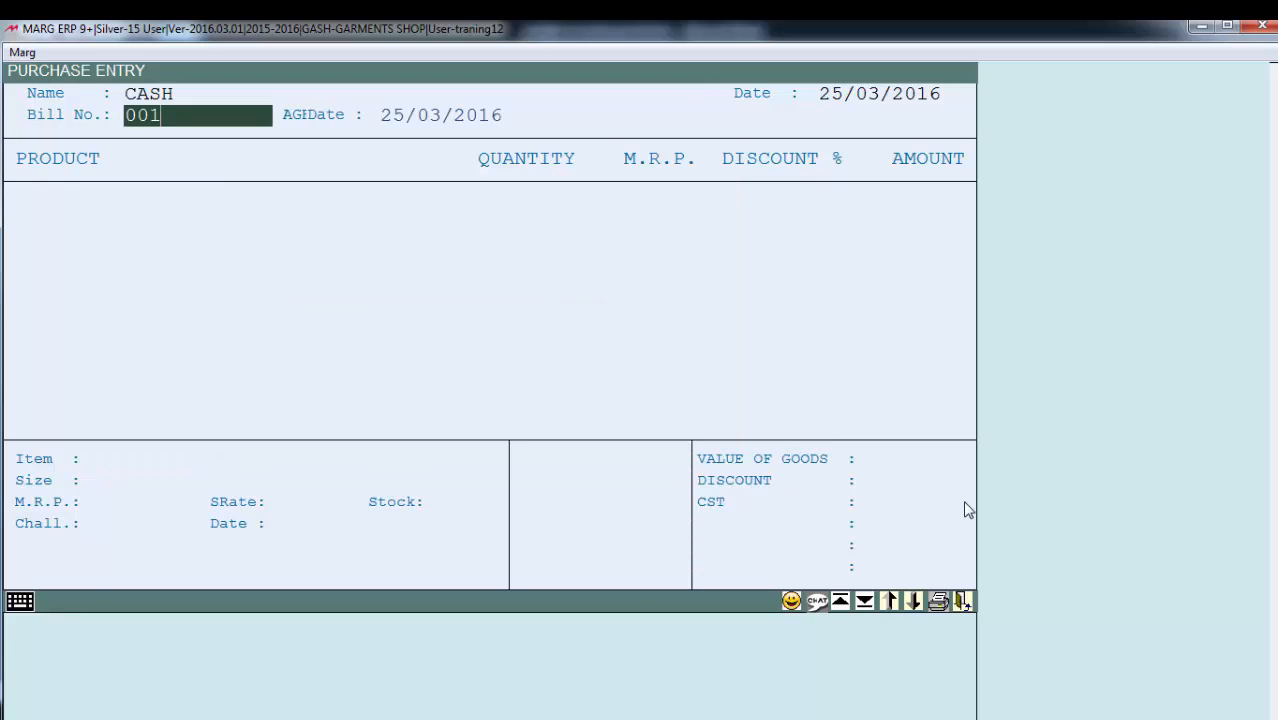
key(Return)
key(Return)
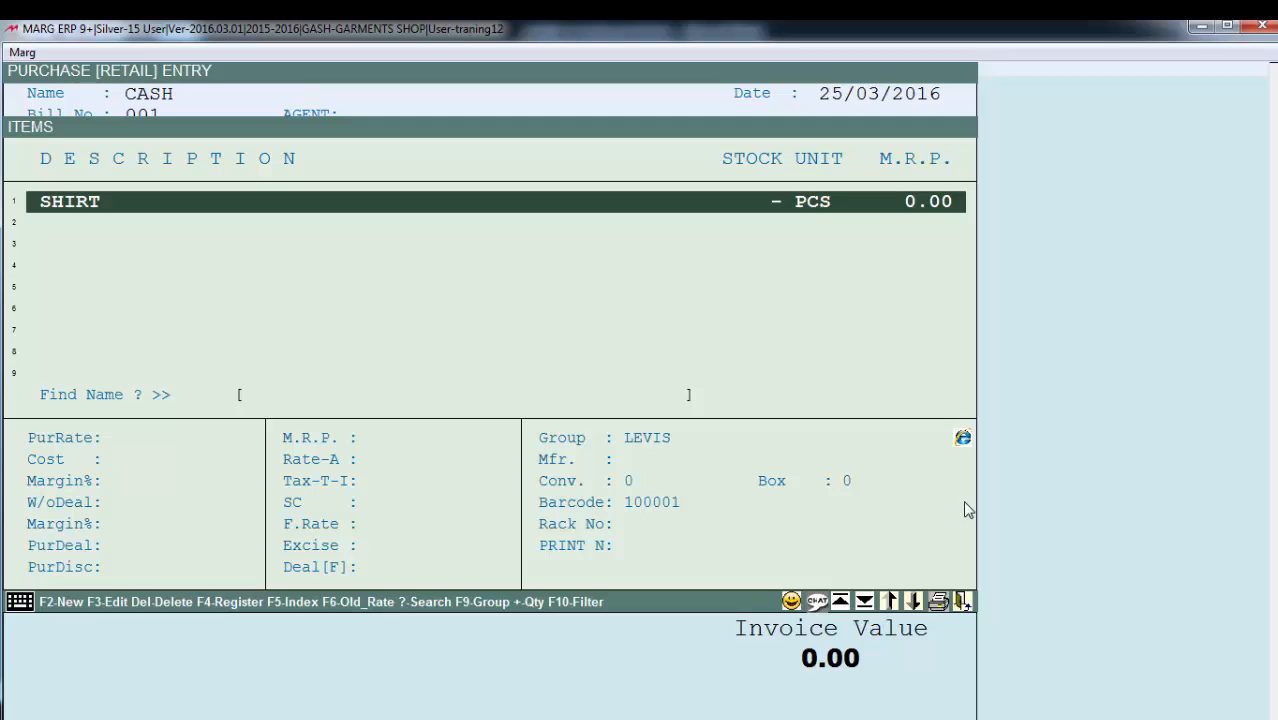
Step: Add SHIRT to the purchase bill with size LARGE, color GREEN and design CASUAL WEAR
key(Return)
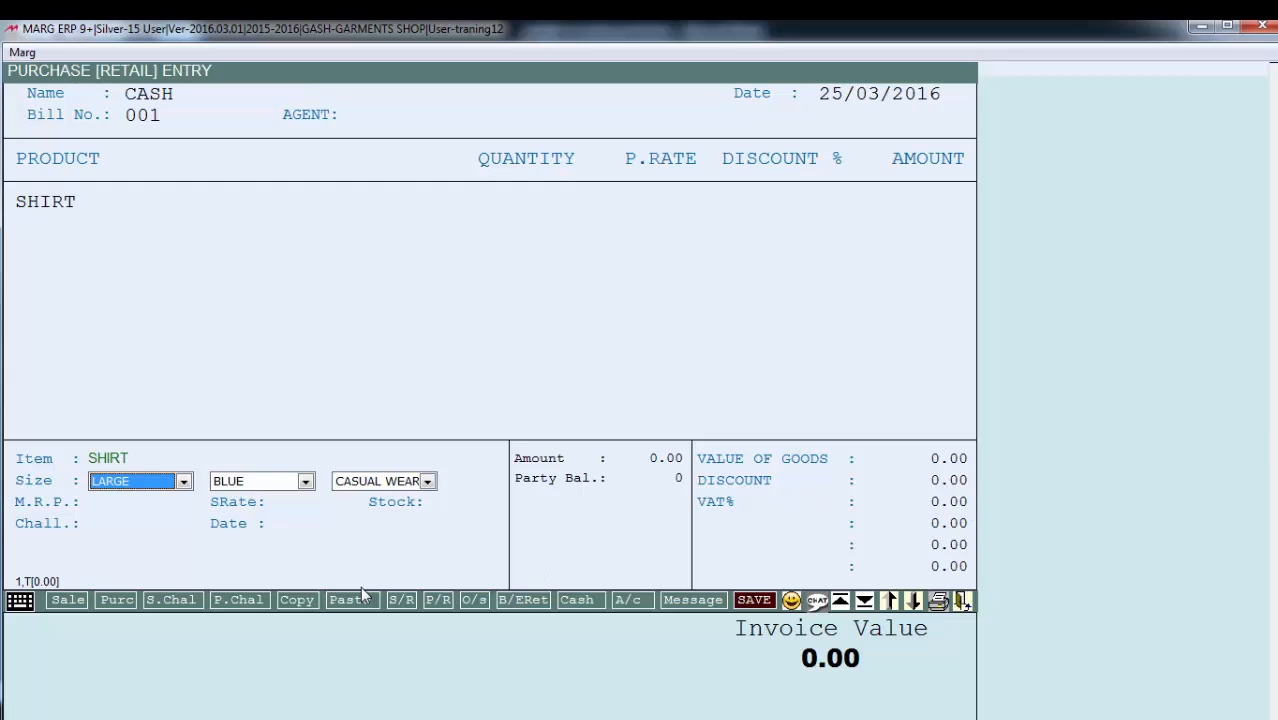
key(Return)
key(alt+Down)
key(Down)
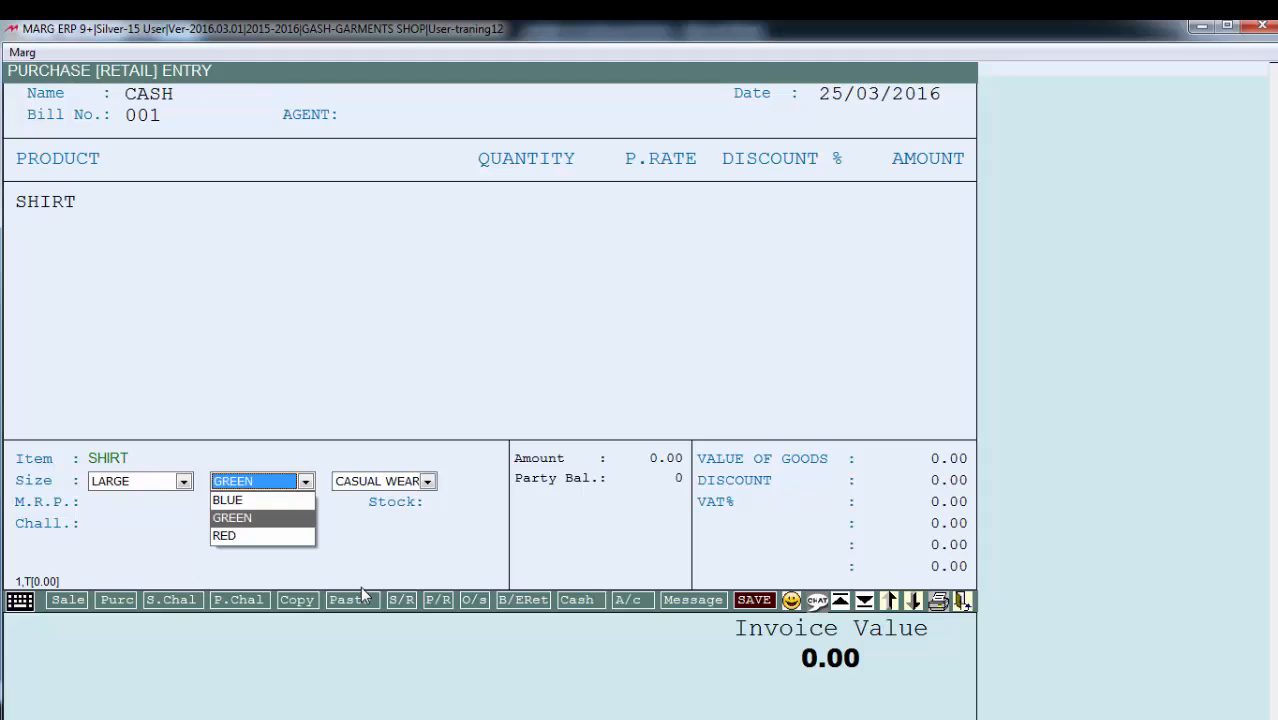
key(Return)
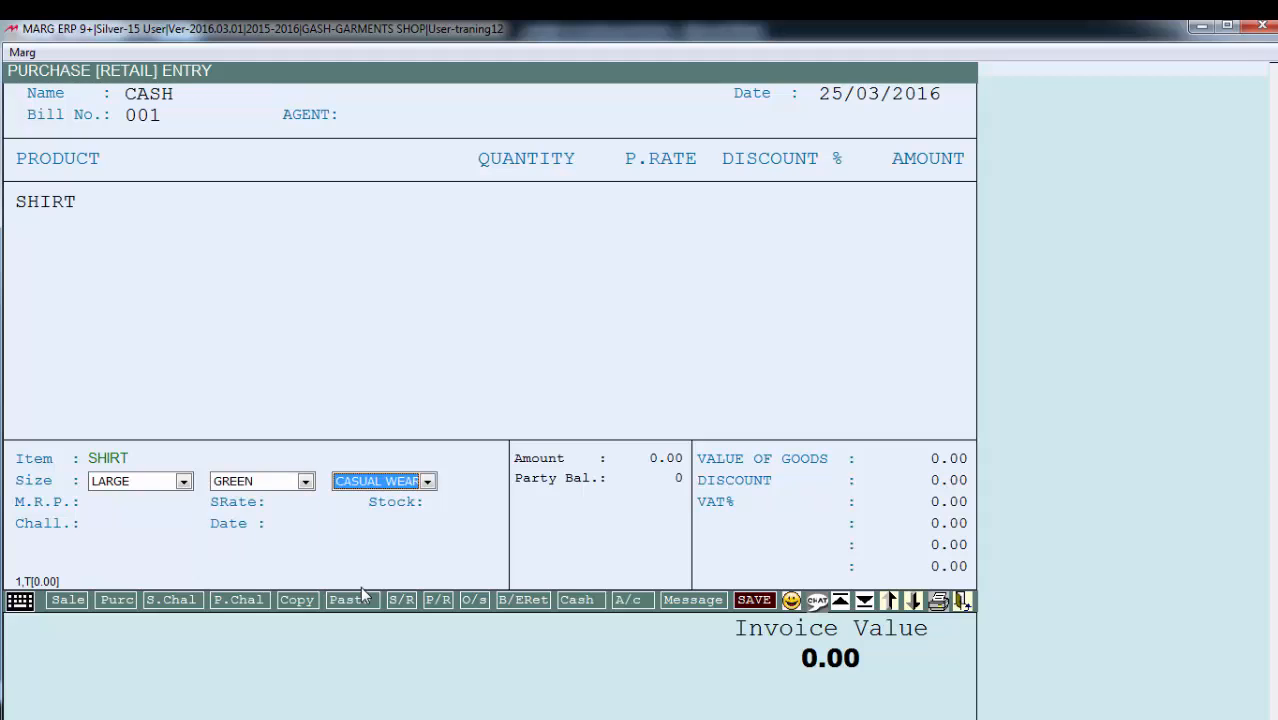
key(alt+Down)
key(Return)
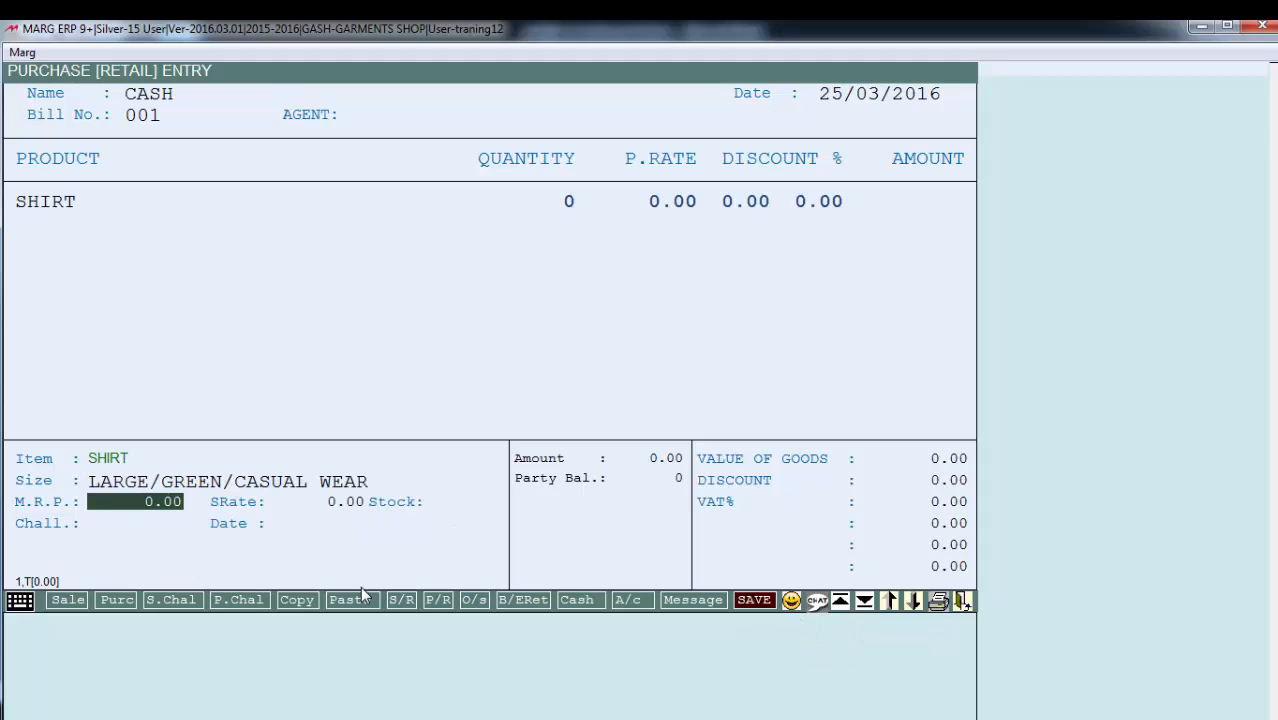
Step: Set the first SHIRT line's M.R.P. to 400, quantity to 100 and purchase rate to 300
text(400 .)
key(Return)
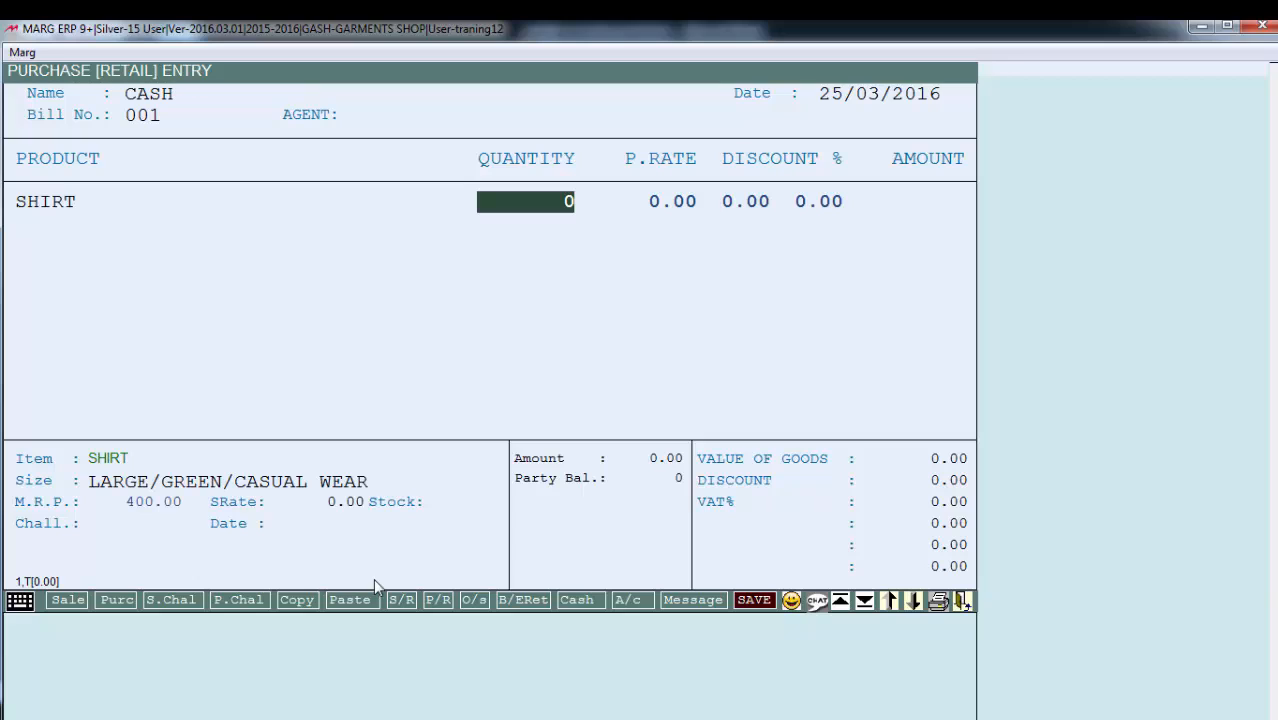
text(100)
key(Return)
text(300)
key(Return)
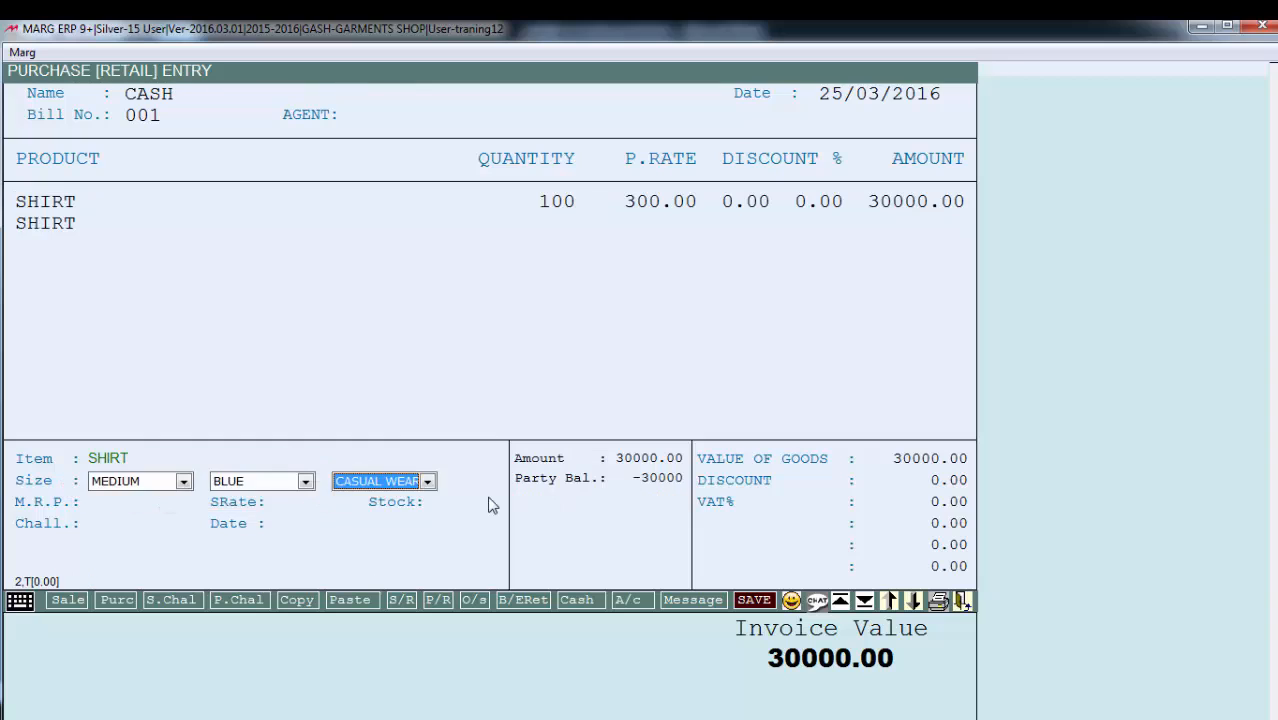
Step: Choose size MEDIUM, color BLUE and design FORMAL WEAR for the second SHIRT line
key(shift+Tab)
key(shift+Tab)
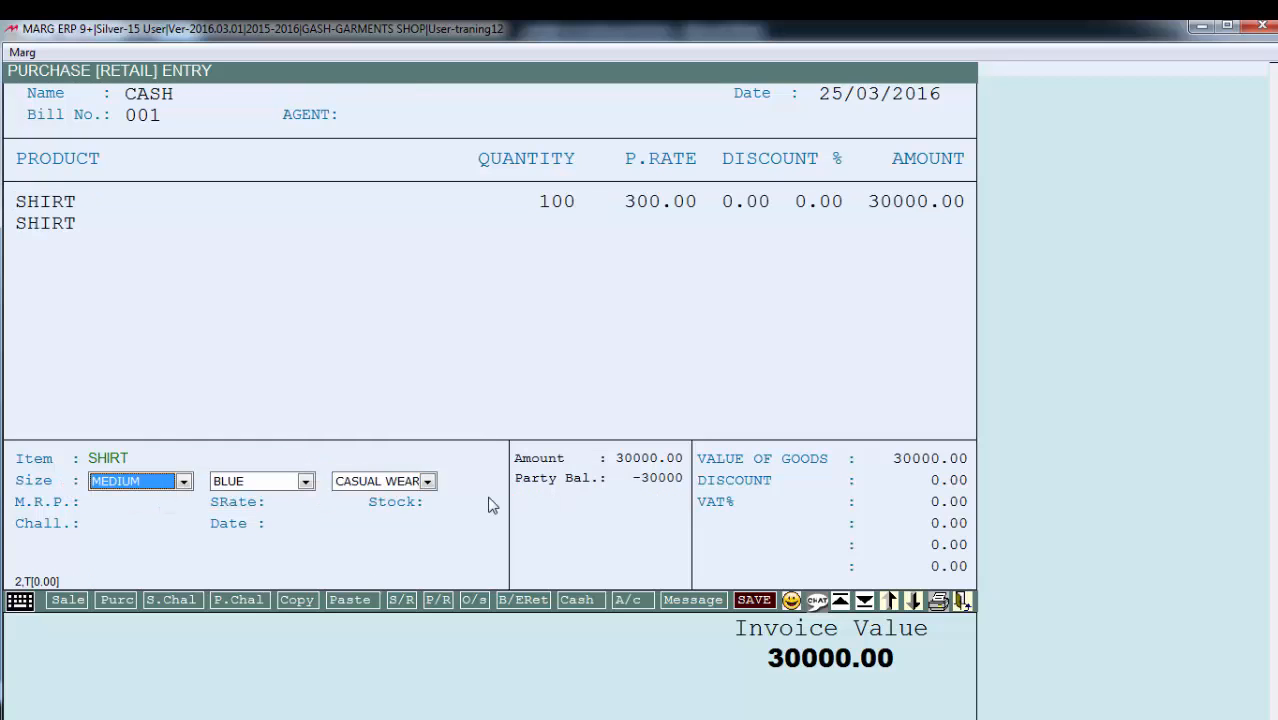
key(alt+Down)
key(Return)
key(Tab)
key(Tab)
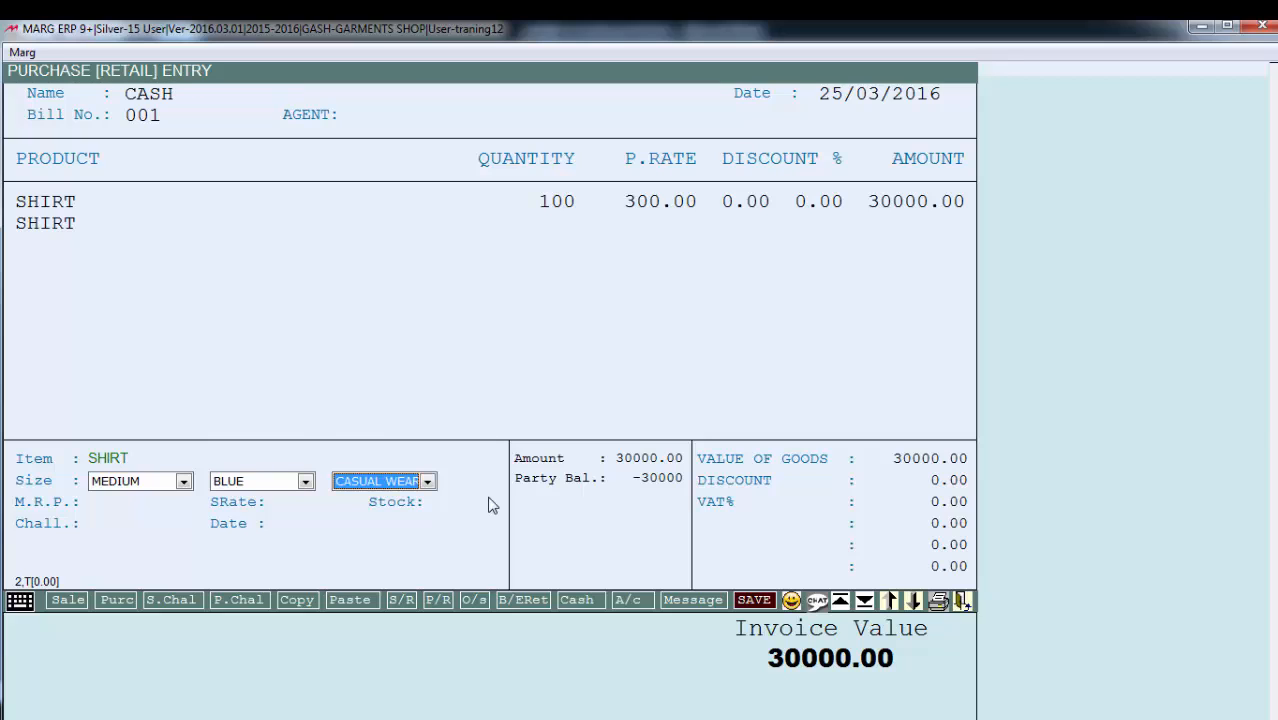
key(alt+Down)
key(Down)
key(Down)
key(Up)
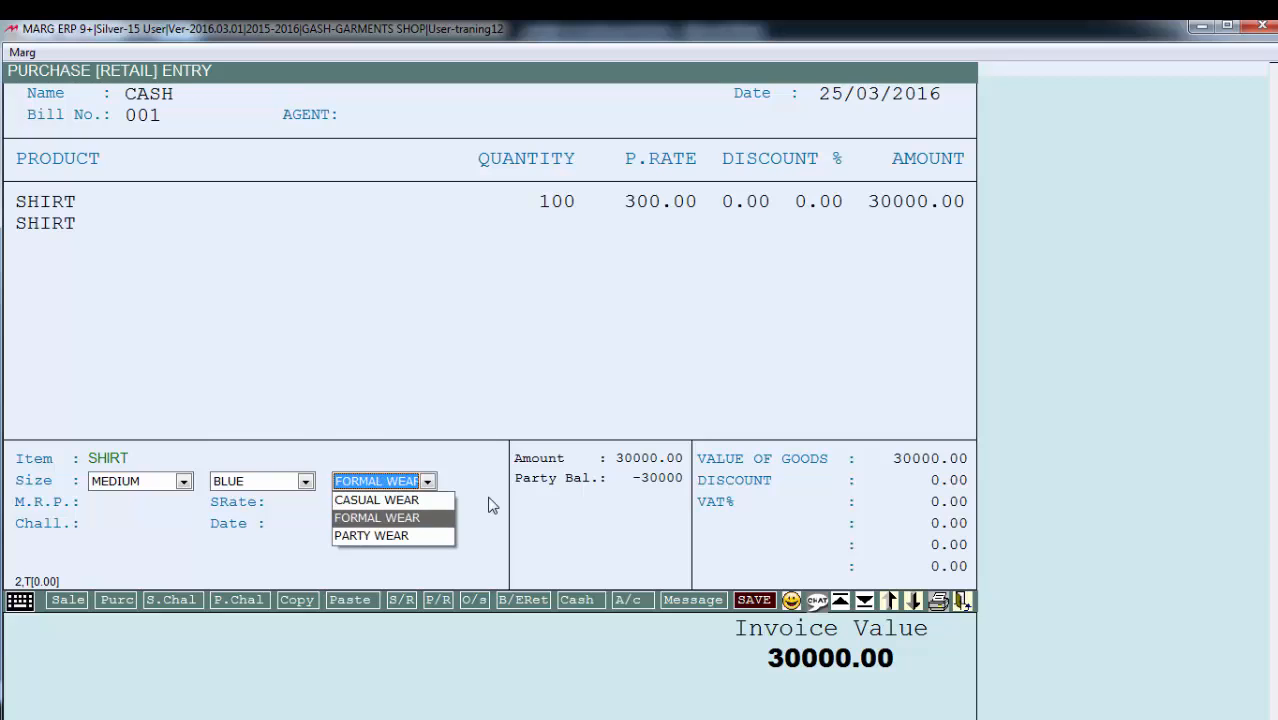
key(Return)
Step: Set the second SHIRT line's M.R.P. to 450, quantity to 50 and purchase rate to 350
key(Return)
text(50)
key(Return)
text(350)
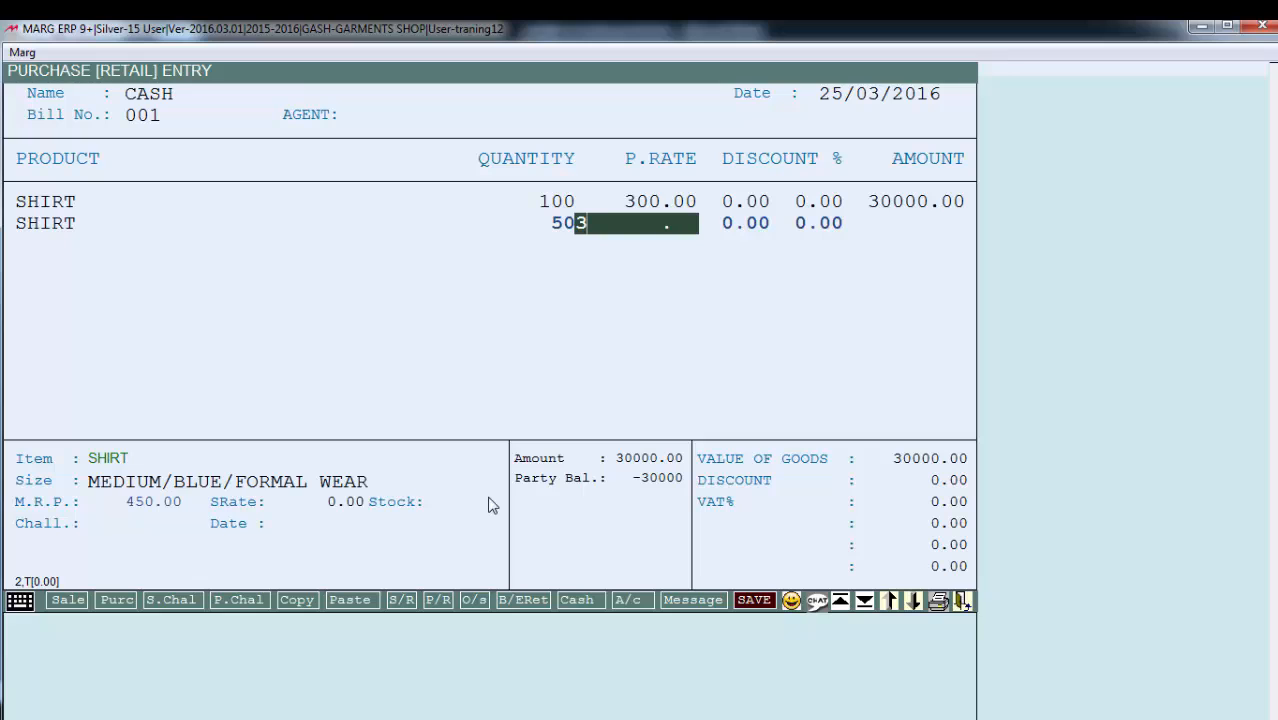
key(Return)
key(Return)
Step: Add a third SHIRT line as SMALL, RED, PARTY WEAR with M.R.P. 400, quantity 100 and purchase rate 300
key(Return)
key(Return)
key(Return)
key(Return)
key(alt+Down)
key(Down)
key(Down)
key(Return)
key(Return)
key(Return)
key(Return)
key(Return)
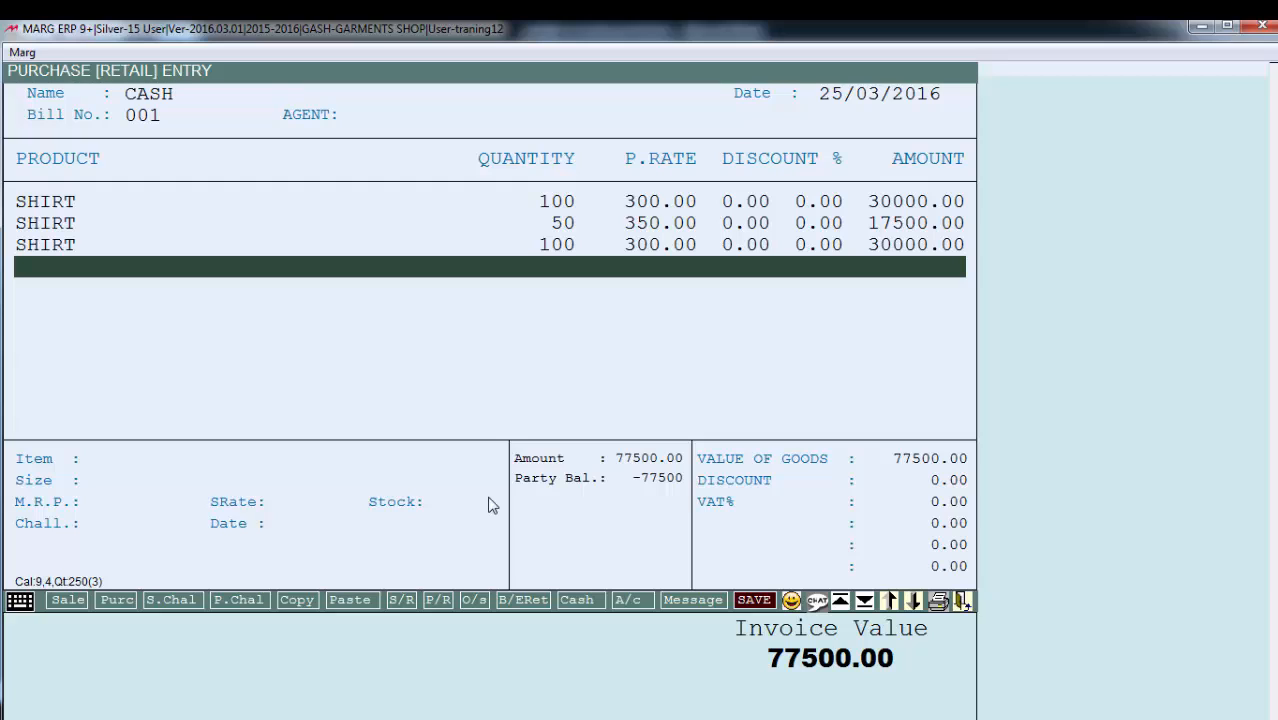
Step: Check the size, color and design of the entered SHIRT lines, and save and close the purchase bill
key(Up)
key(Up)
key(Up)
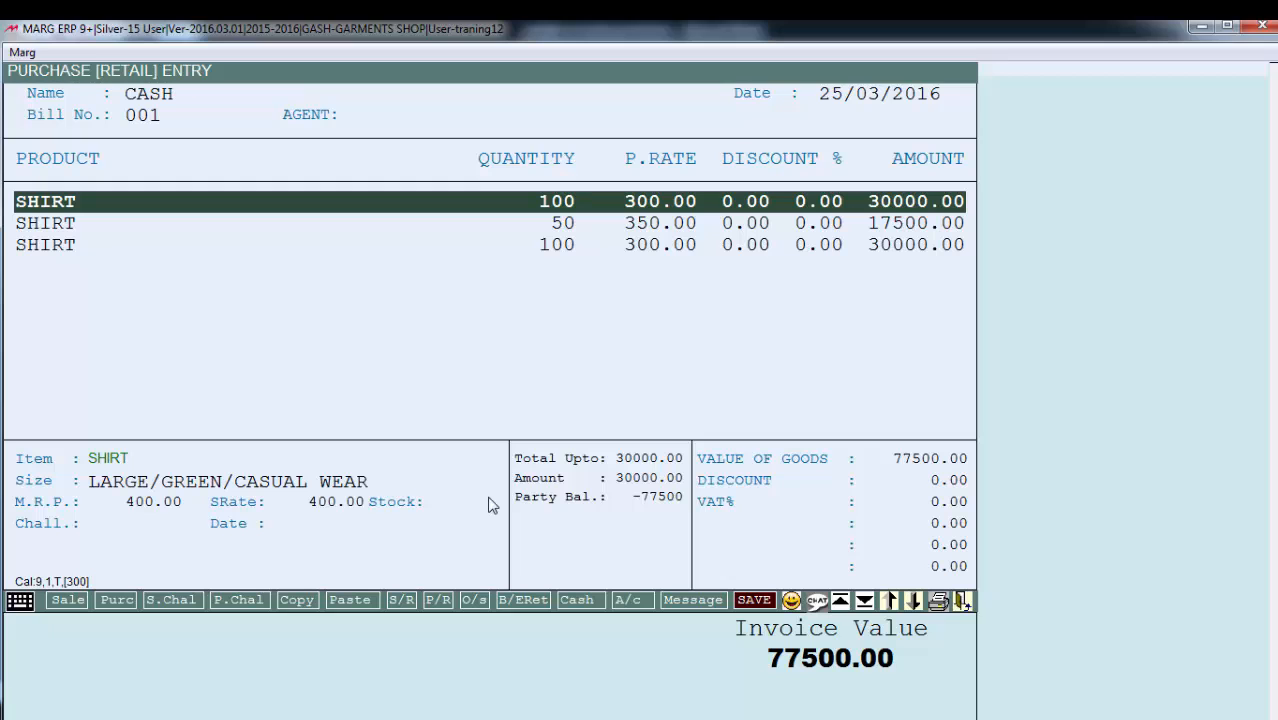
key(Down)
key(Down)
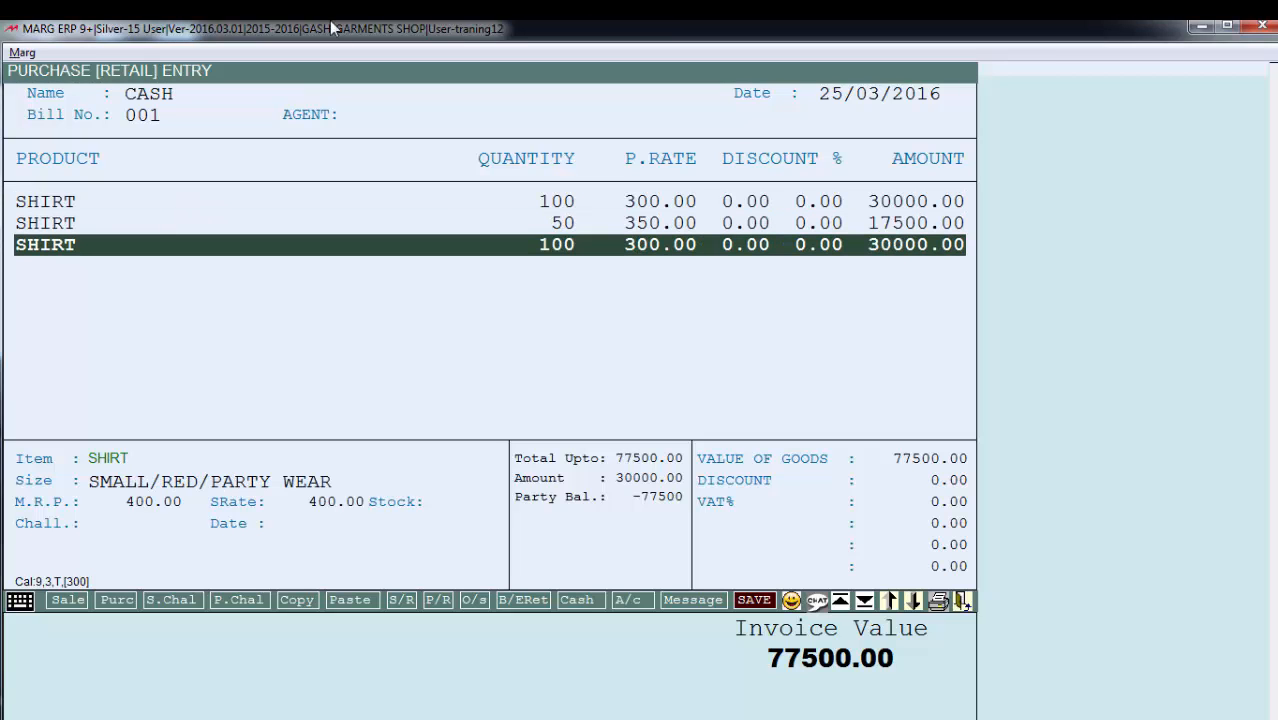
key(ctrl+w)
key(Escape)
key(Escape)
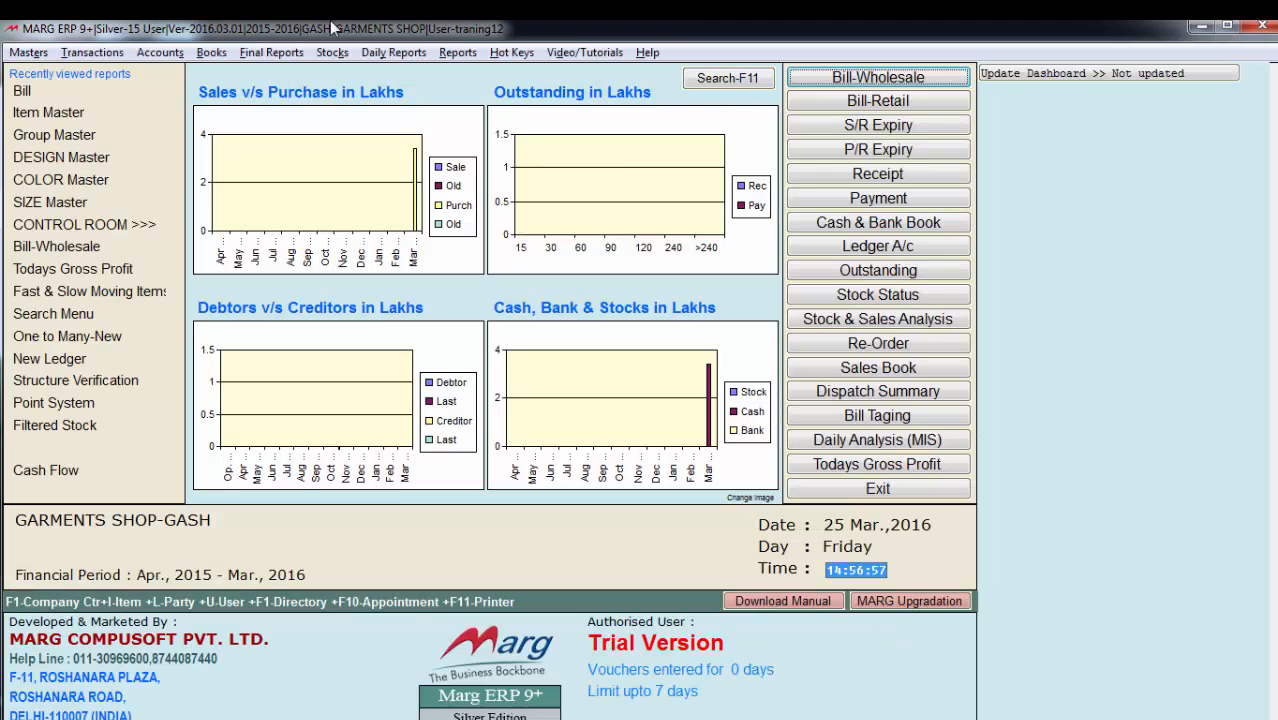
Step: Start a retail sale bill for CASH and select the SHIRT item
key(alt+t)
key(Return)
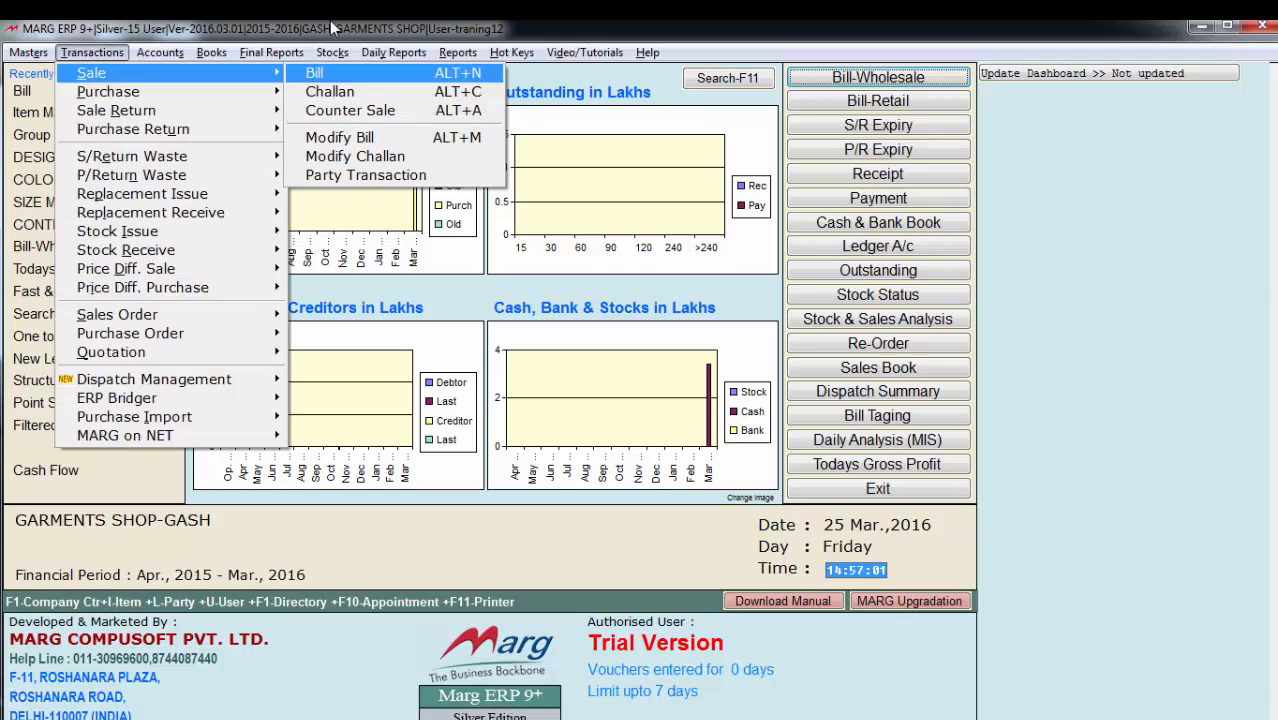
key(Return)
key(Return)
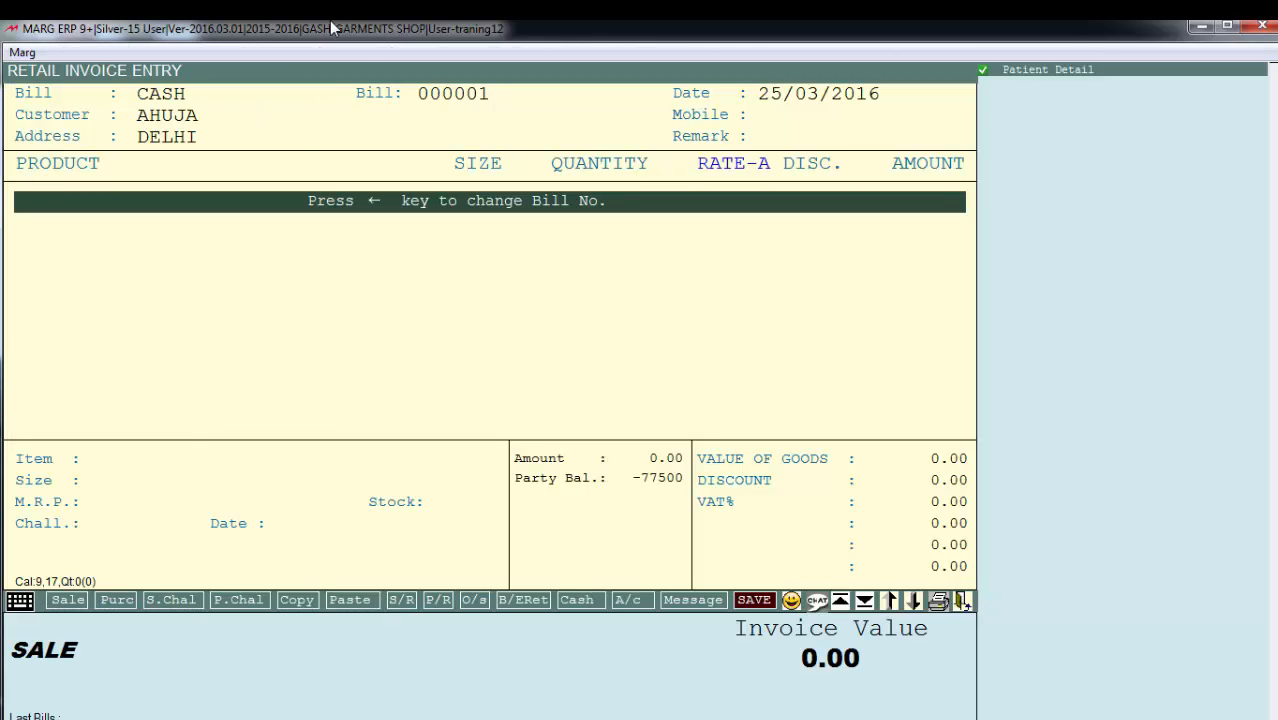
key(Return)
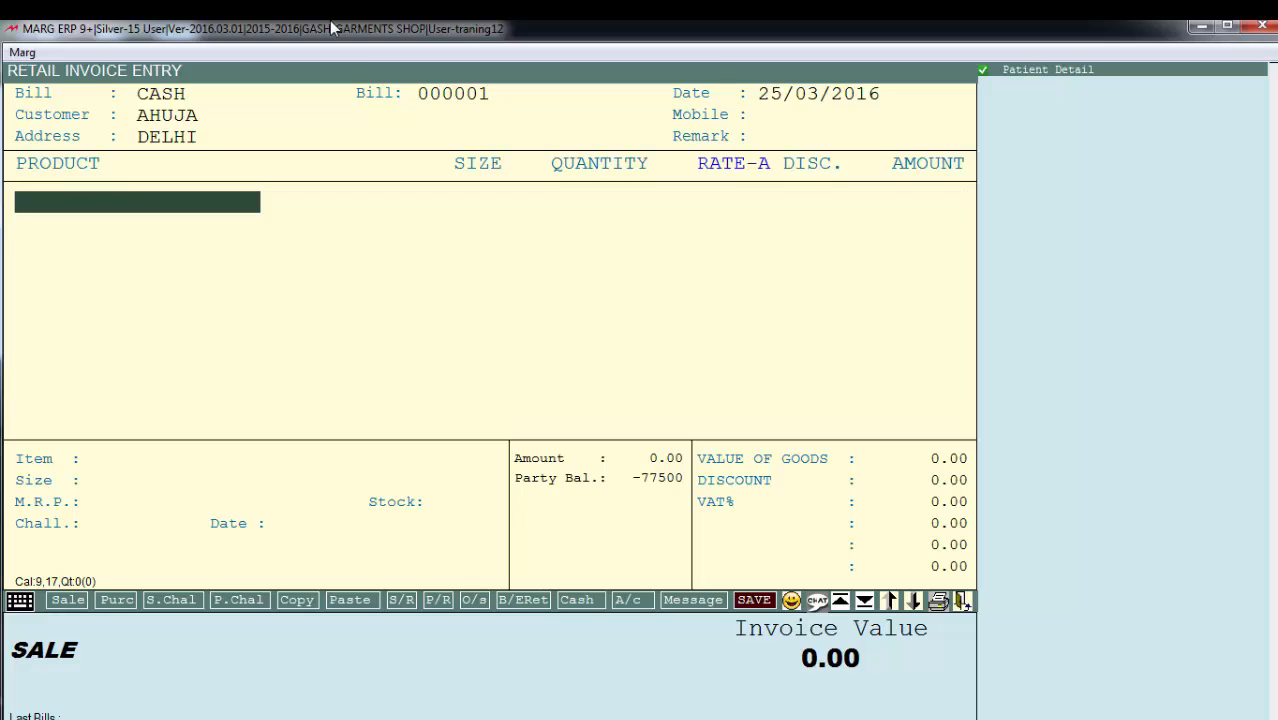
key(Return)
key(Return)
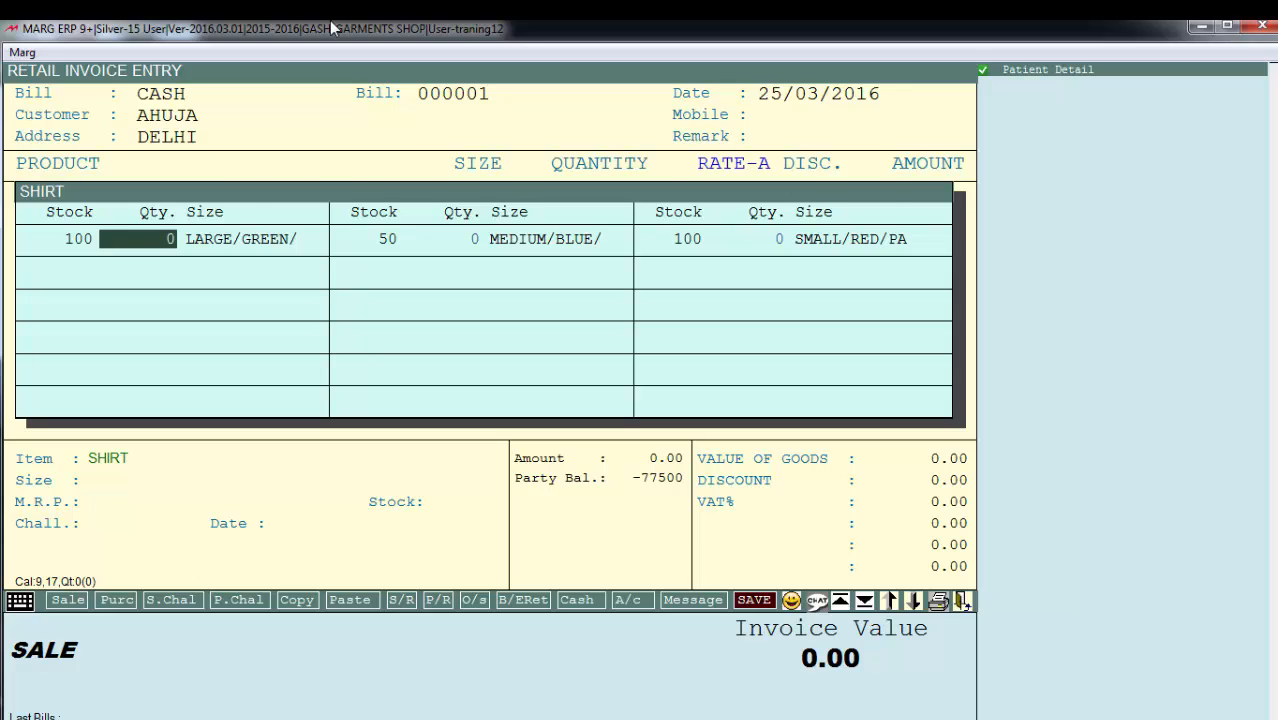
Step: Close the variant stock lists and choose size MEDIUM, color BLUE and design FORMAL WEAR for the SHIRT sale line
key(Escape)
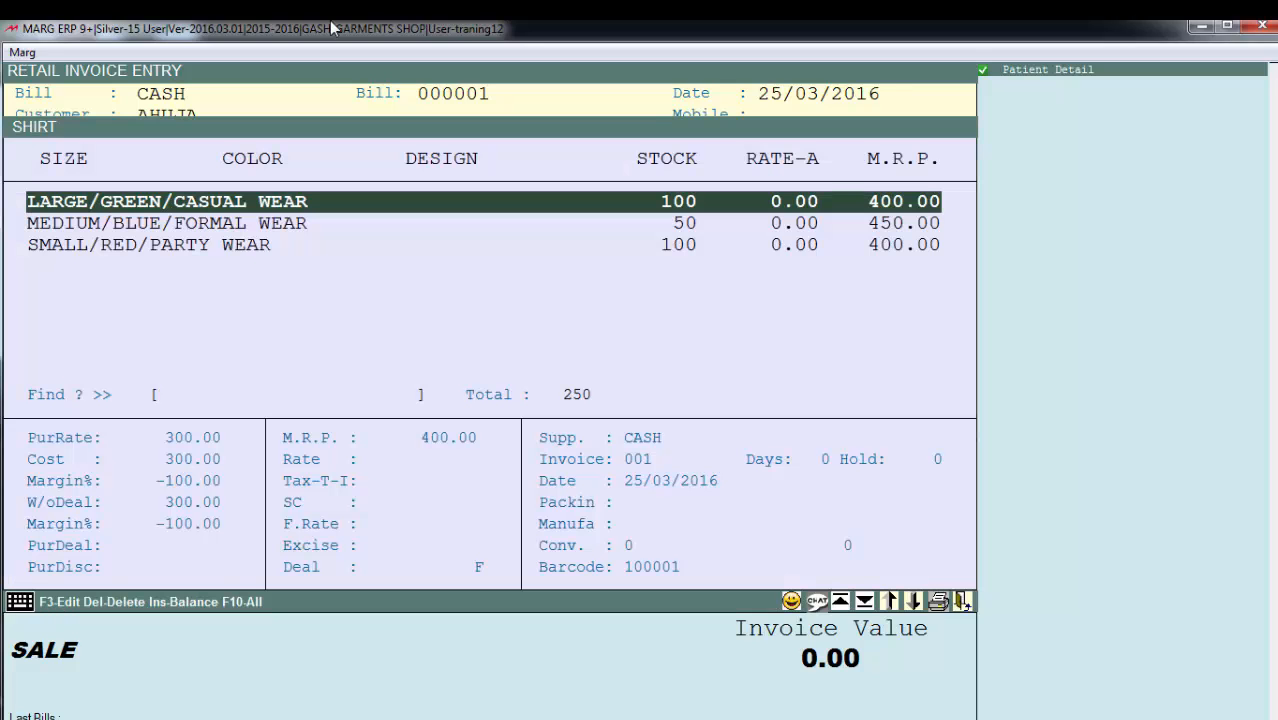
key(Down)
key(Down)
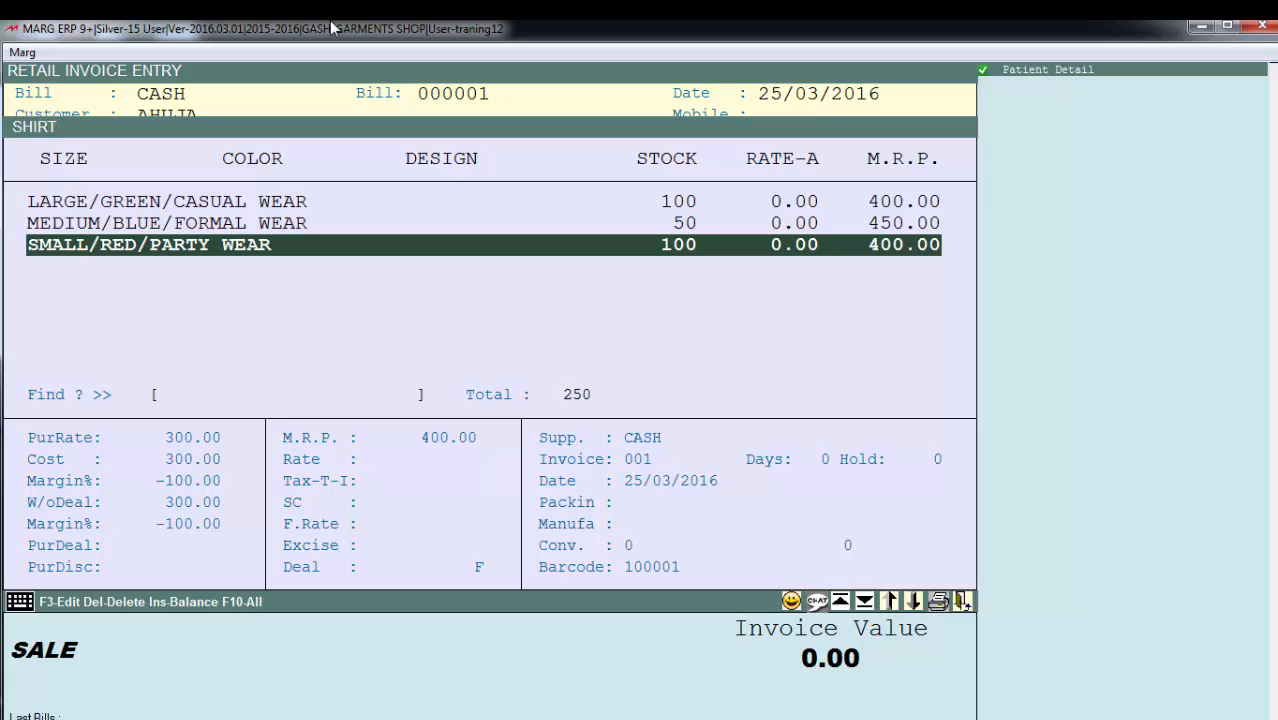
key(Escape)
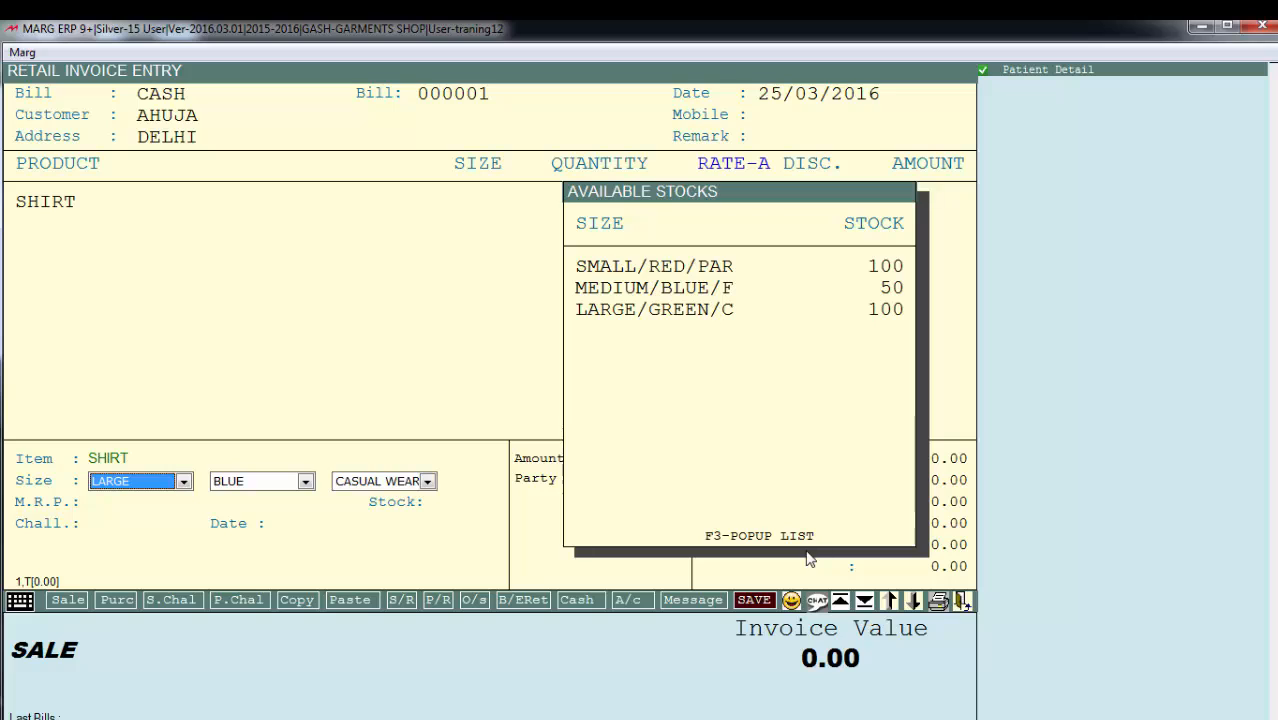
key(alt+Down)
key(Down)
key(Return)
key(Return)
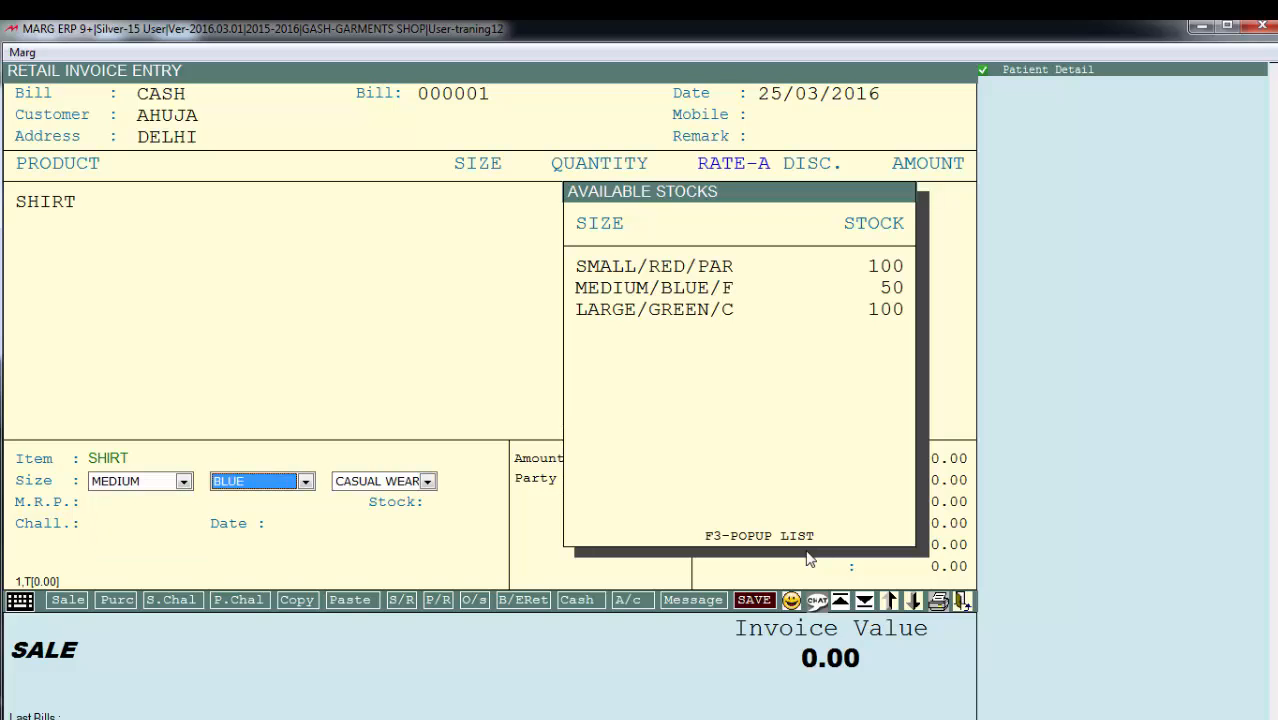
key(Return)
key(alt+Down)
key(Down)
key(Return)
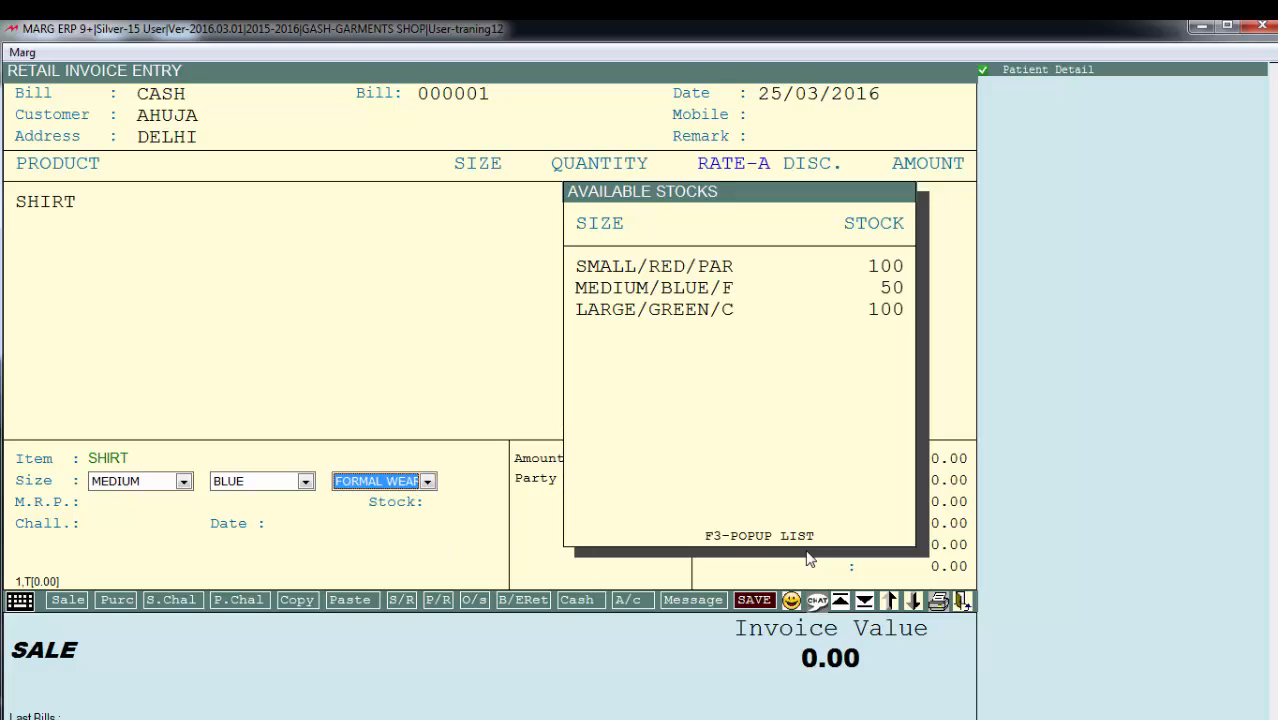
Step: Complete the SHIRT line with quantity 1 at rate 450, and save the sale bill with 450 cash received
key(Return)
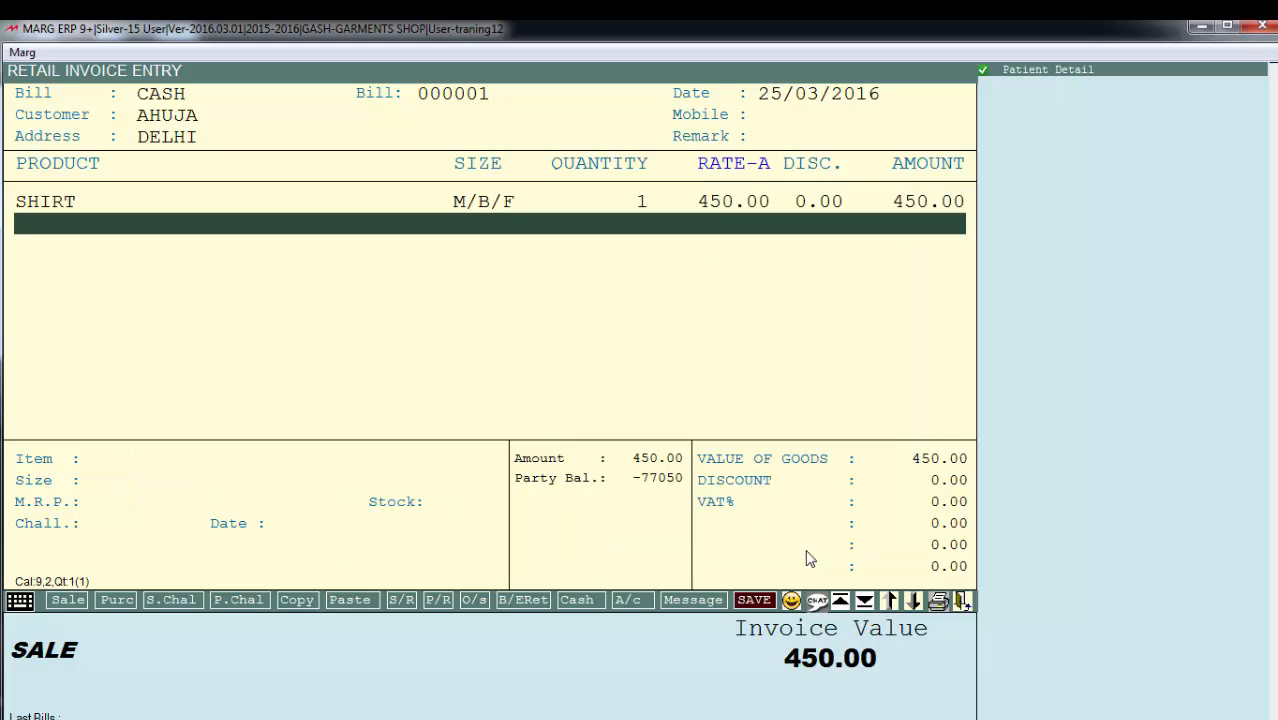
key(Return)
key(Return)
key(Return)
key(Return)
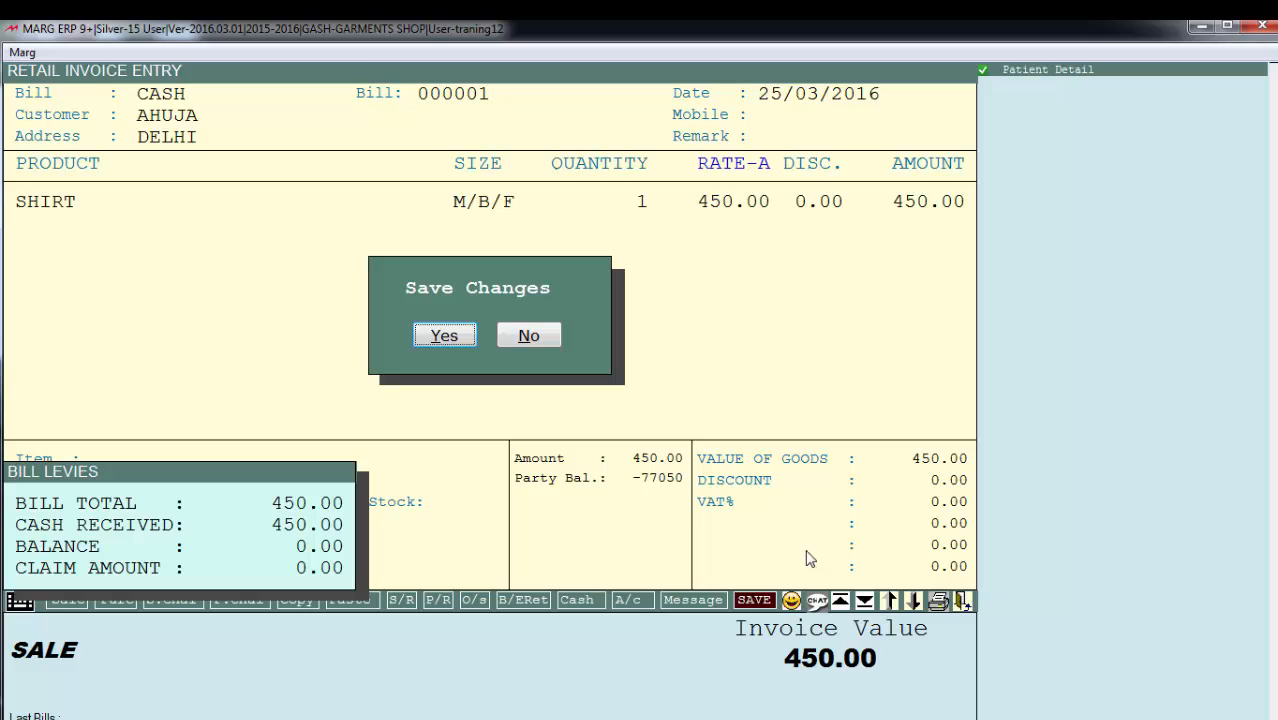
key(Return)
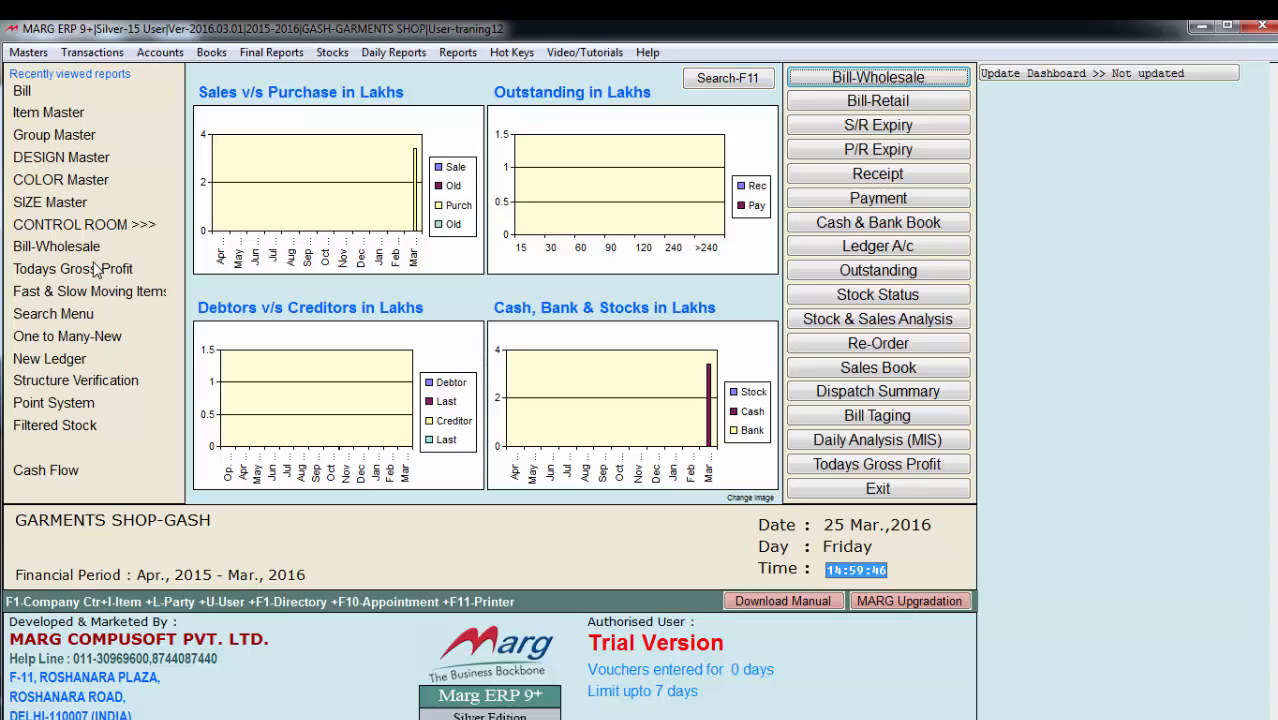
Step: Open the Filtered Stock report, set its SIZE filter to Yes and confirm the size selection
key(alt+s)
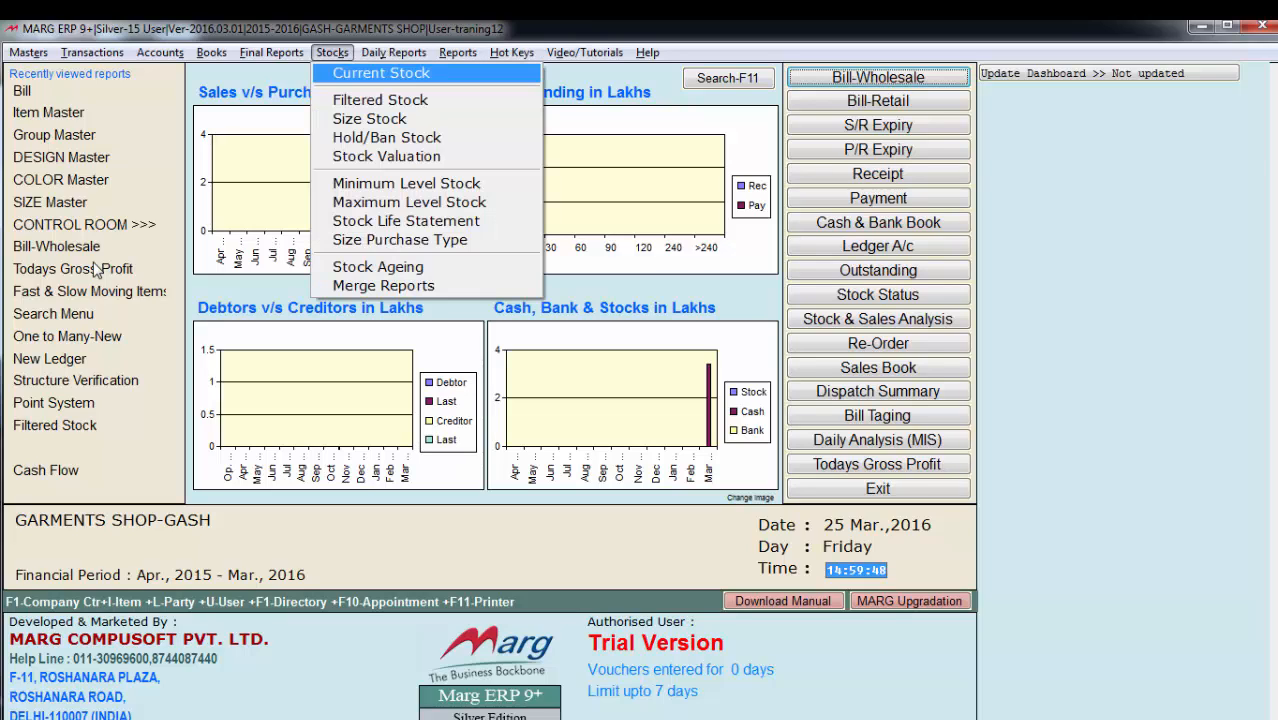
key(Down)
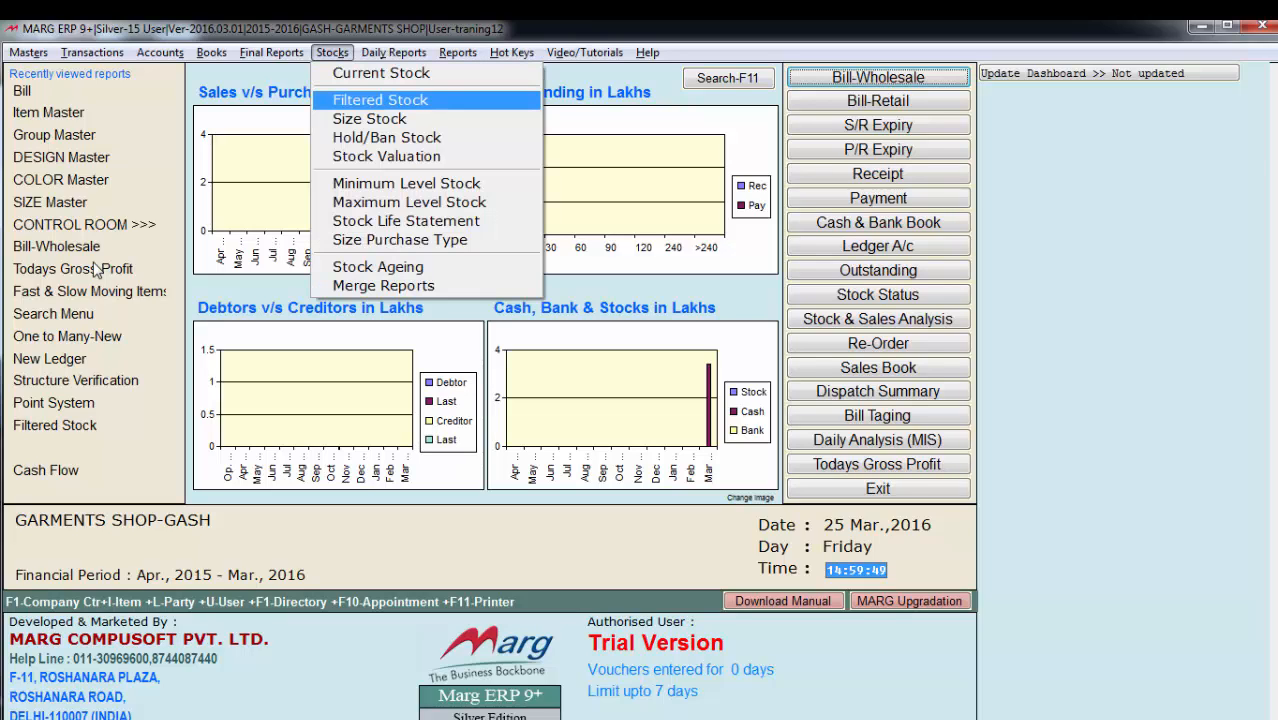
key(Return)
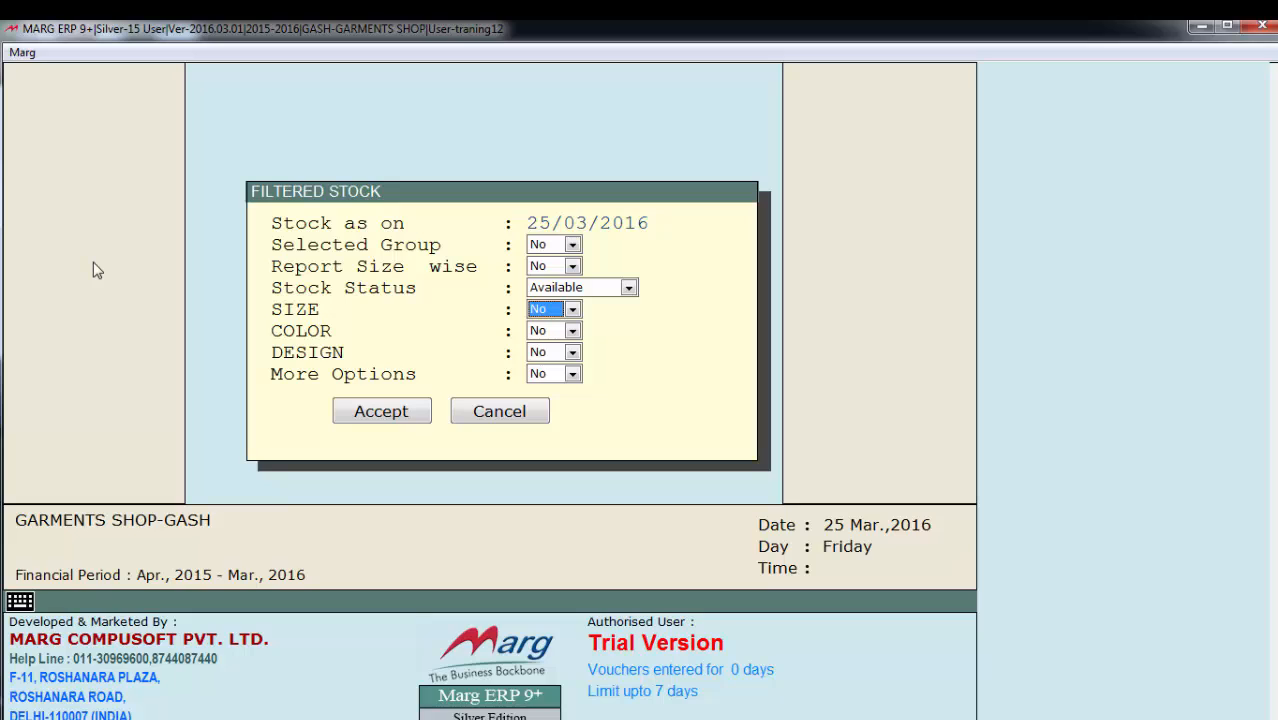
key(space)
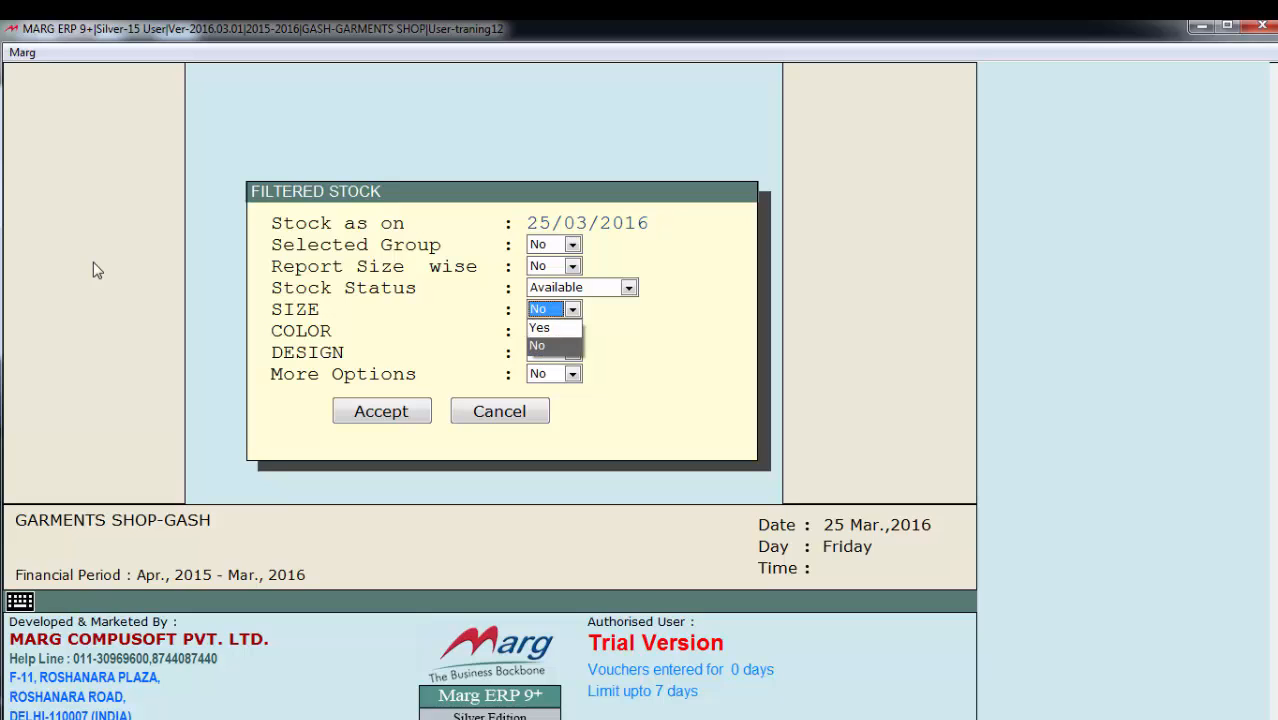
key(Up)
key(Return)
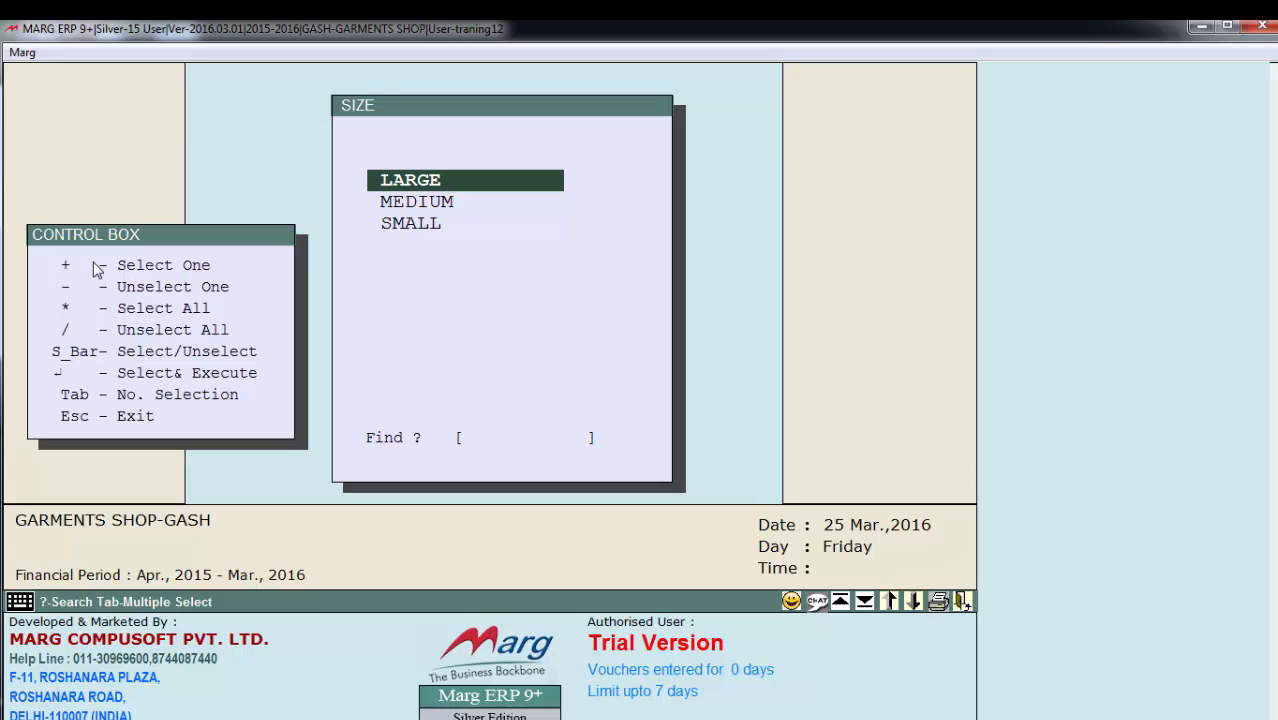
key(Down)
key(space)
key(space)
key(Return)
key(Return)
Step: Set the COLOR and DESIGN filters to Yes, confirm their selections and generate the stock report
key(space)
key(Up)
key(Return)
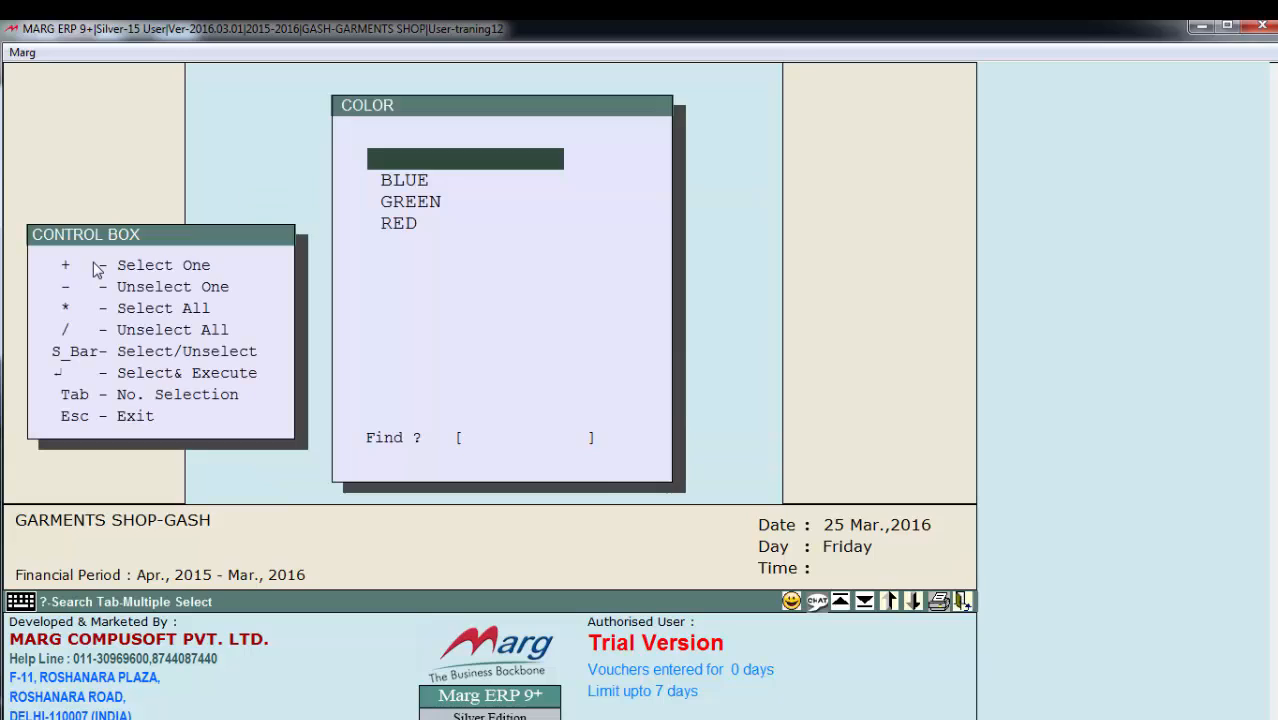
key(Return)
key(Return)
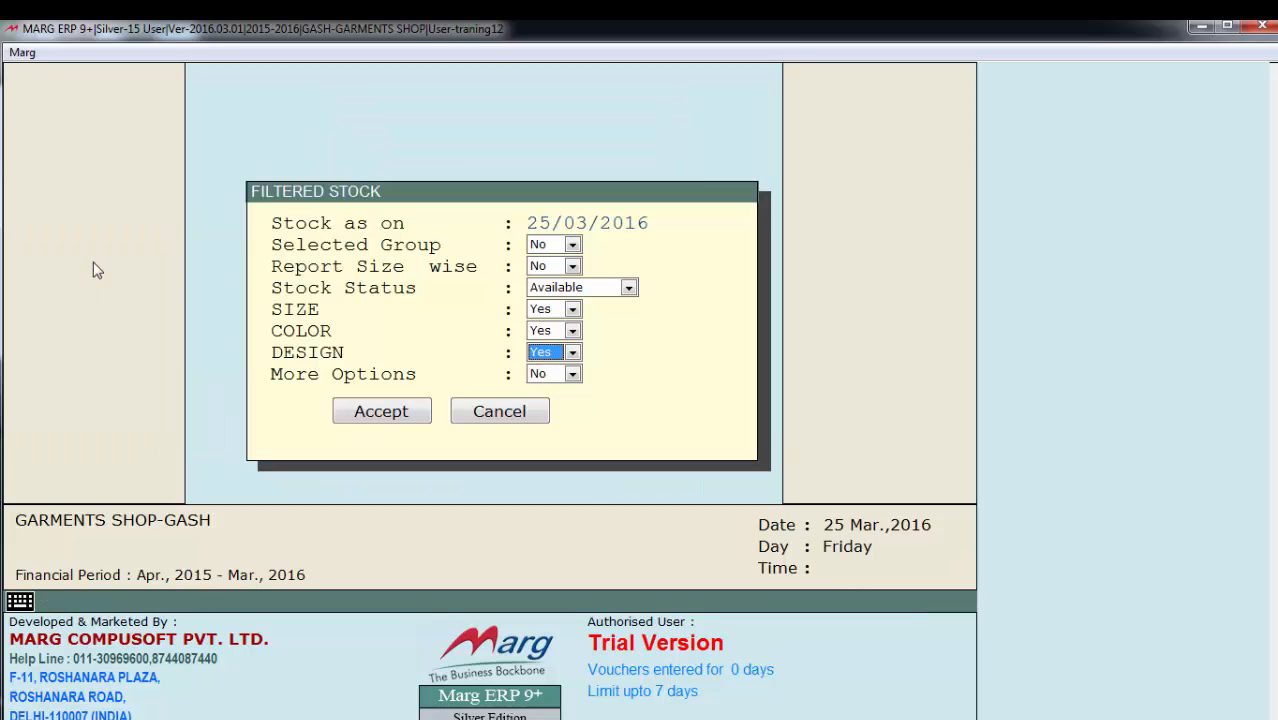
key(Return)
key(Return)
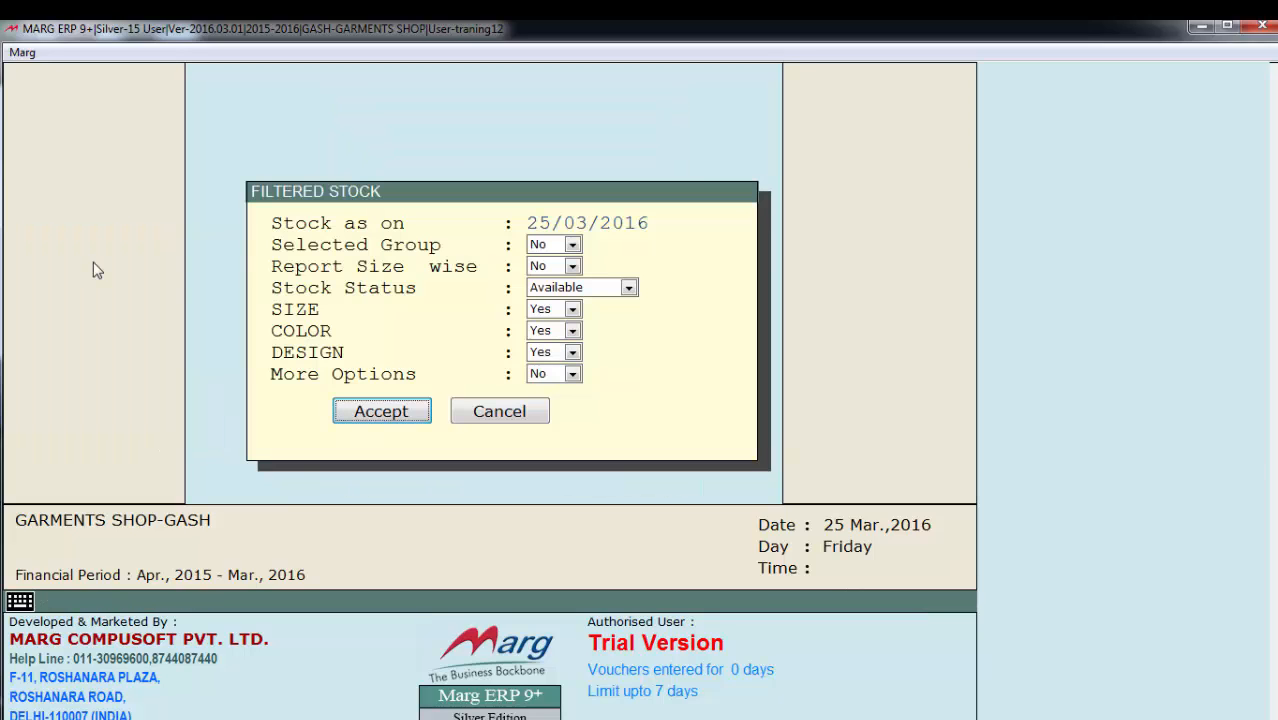
key(Return)
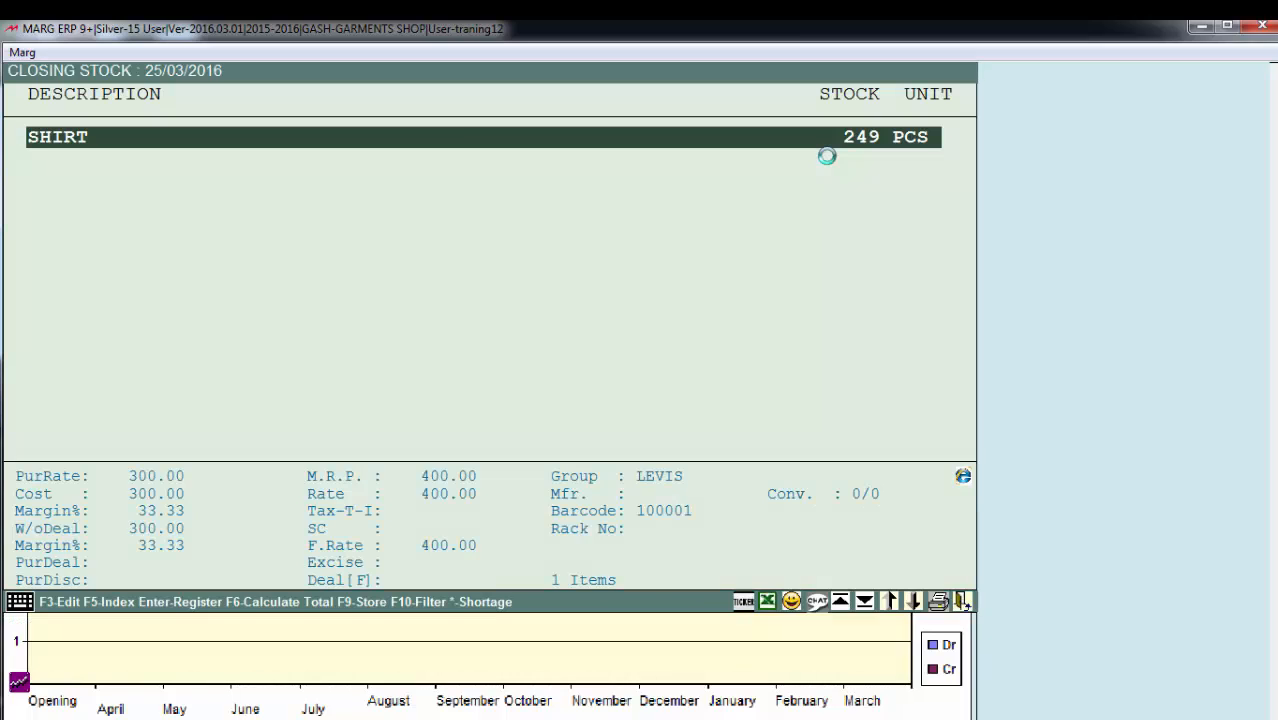